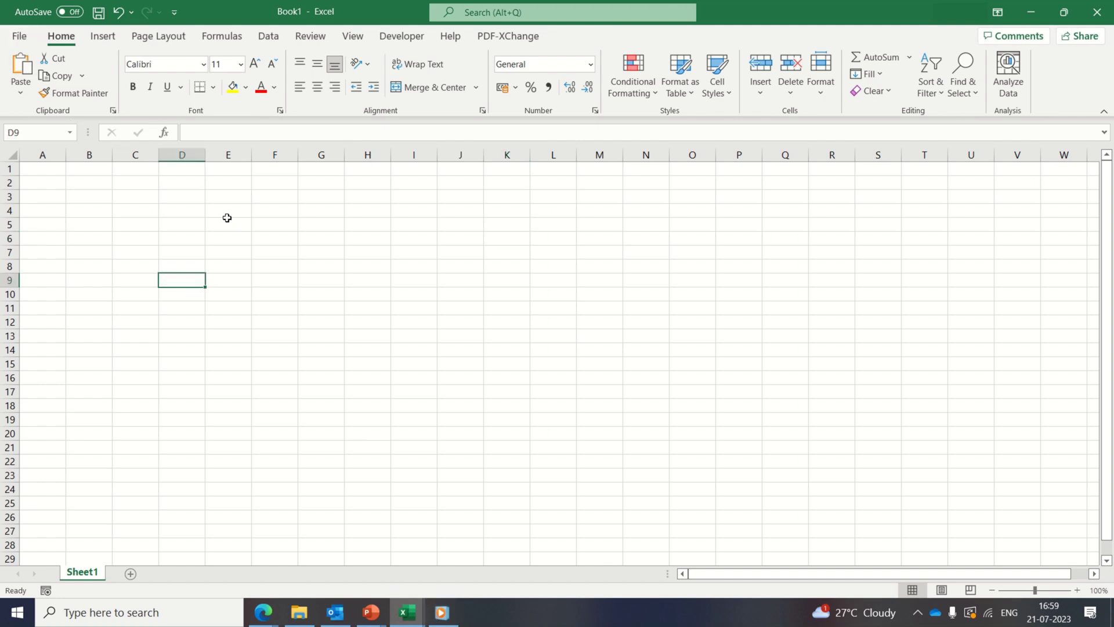
- In Excel Options, manage COM Add-ins from the Add-ins page
{"action": "left_click", "coordinate": [24, 36]}
{"action": "left_click", "coordinate": [49, 573]}
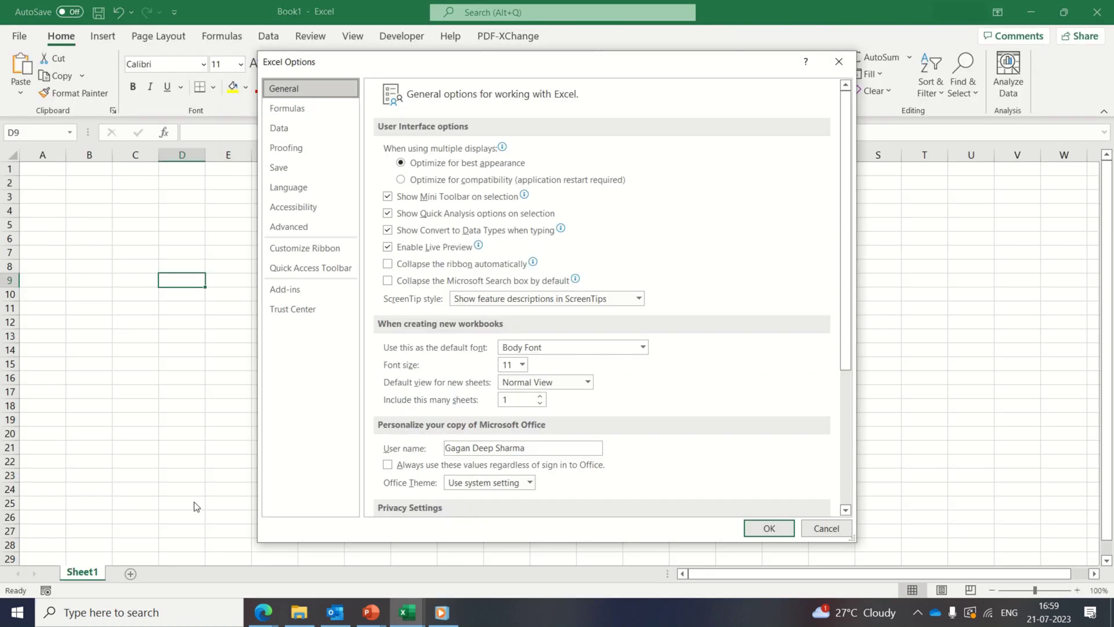
{"action": "left_click", "coordinate": [287, 295]}
{"action": "left_click", "coordinate": [508, 505]}
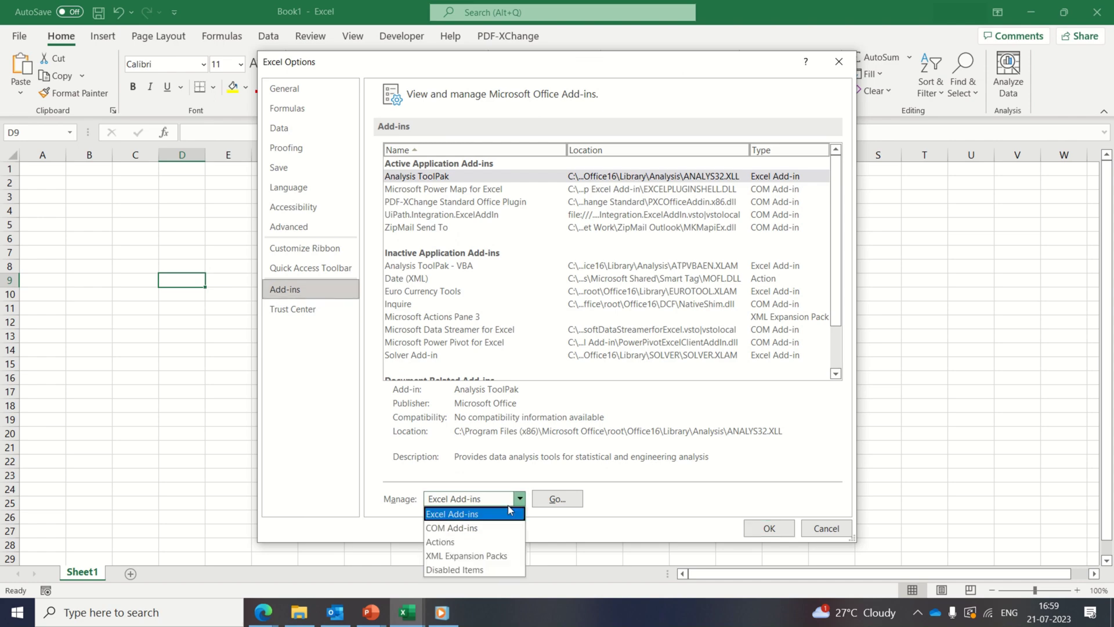
{"action": "left_click", "coordinate": [501, 528]}
{"action": "left_click", "coordinate": [558, 500]}
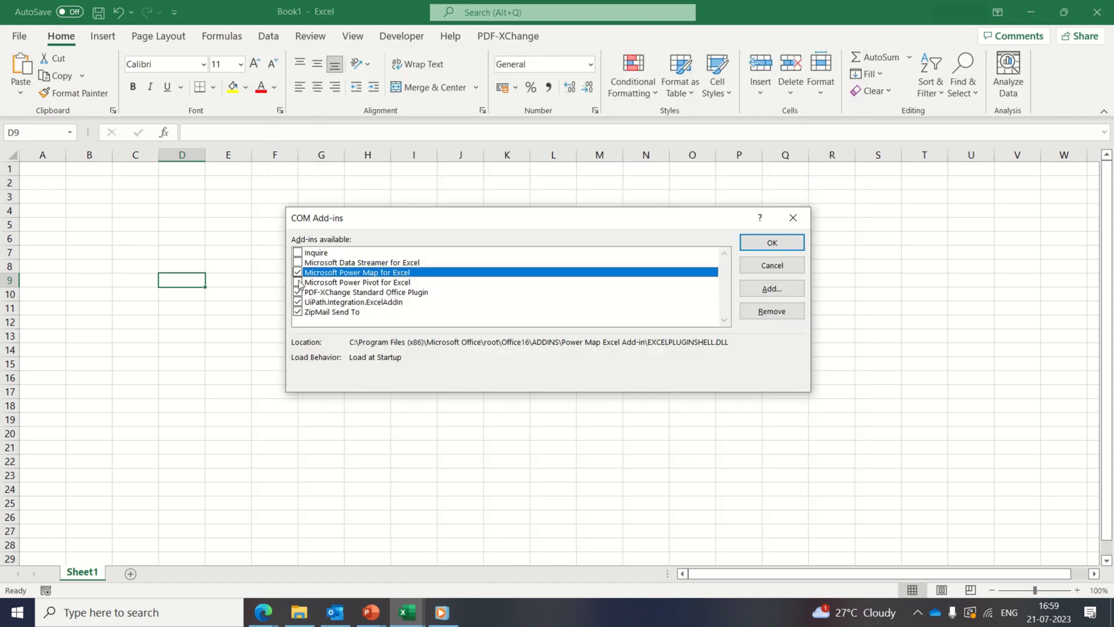
- Enable Microsoft Power Pivot for Excel and bring up its ribbon commands
{"action": "left_click", "coordinate": [310, 284]}
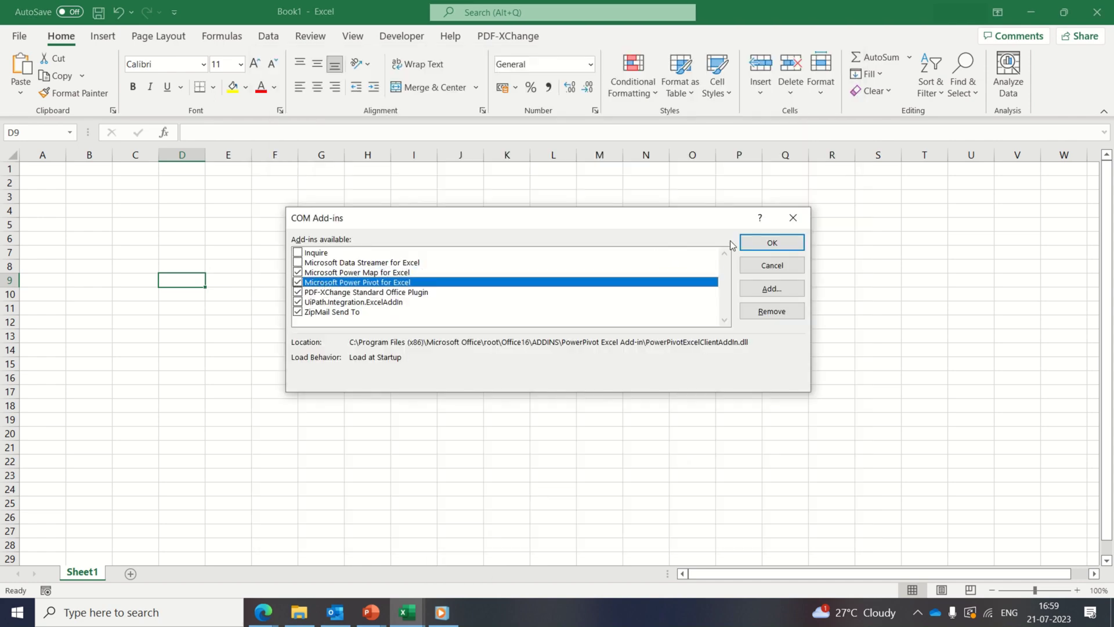
{"action": "left_click", "coordinate": [759, 241]}
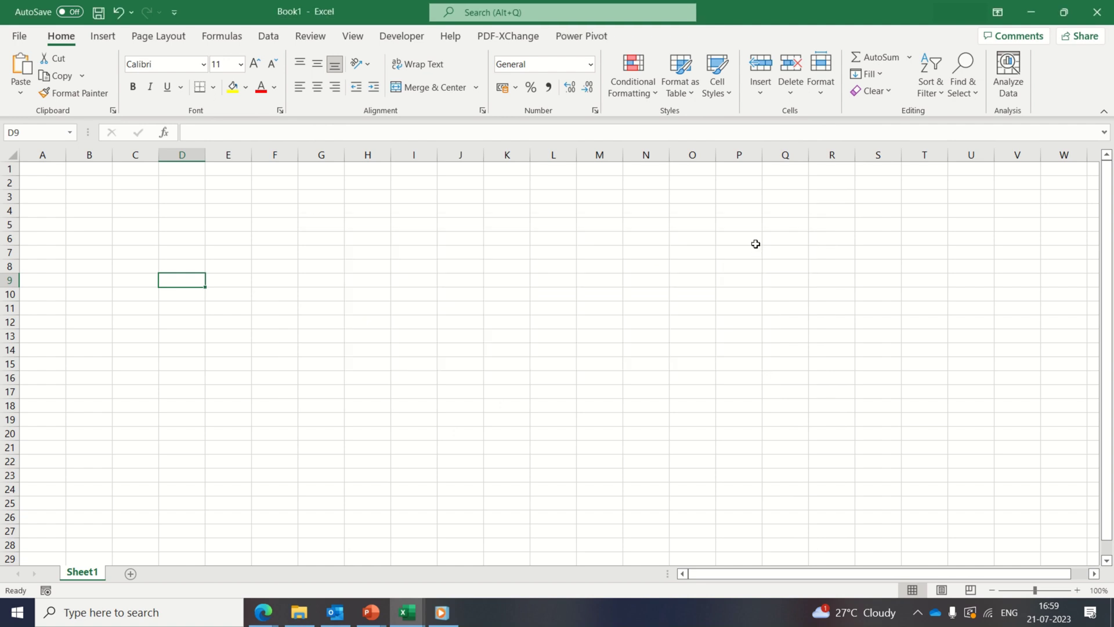
{"action": "left_click", "coordinate": [583, 38]}
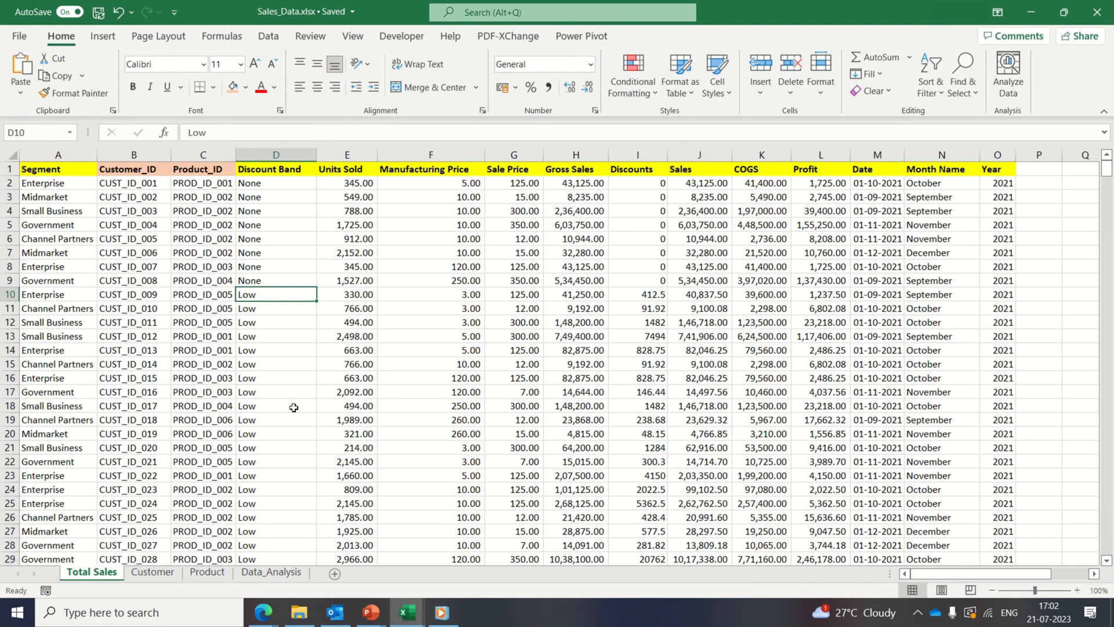
- Browse the Total Sales, Customer and Product sheets and return to Total Sales
{"action": "left_click", "coordinate": [294, 406]}
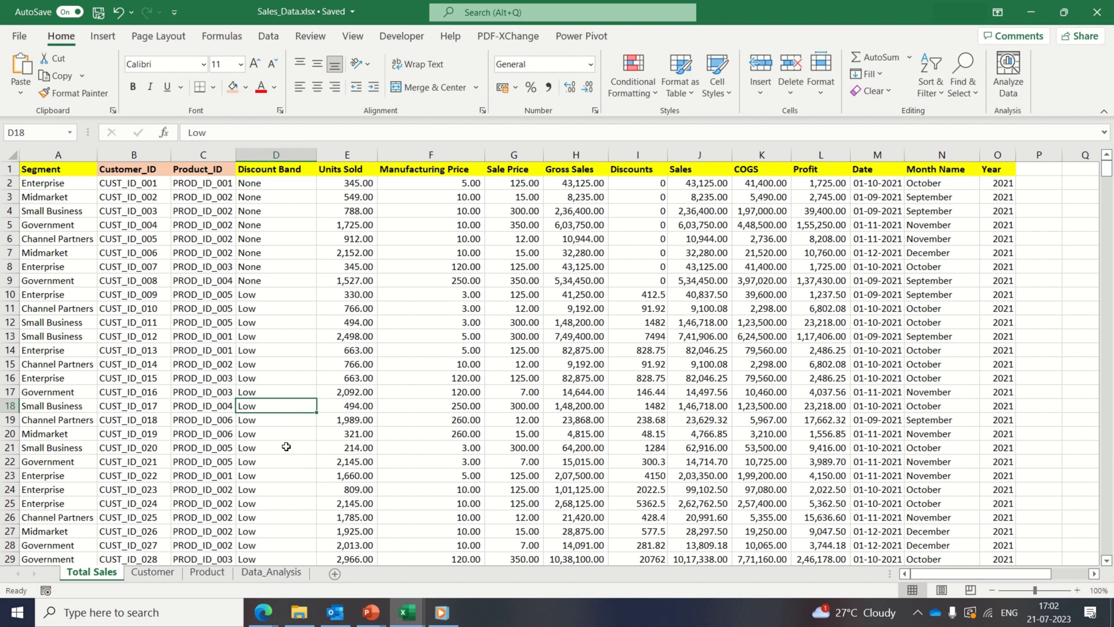
{"action": "key", "text": "ctrl+Page_Down"}
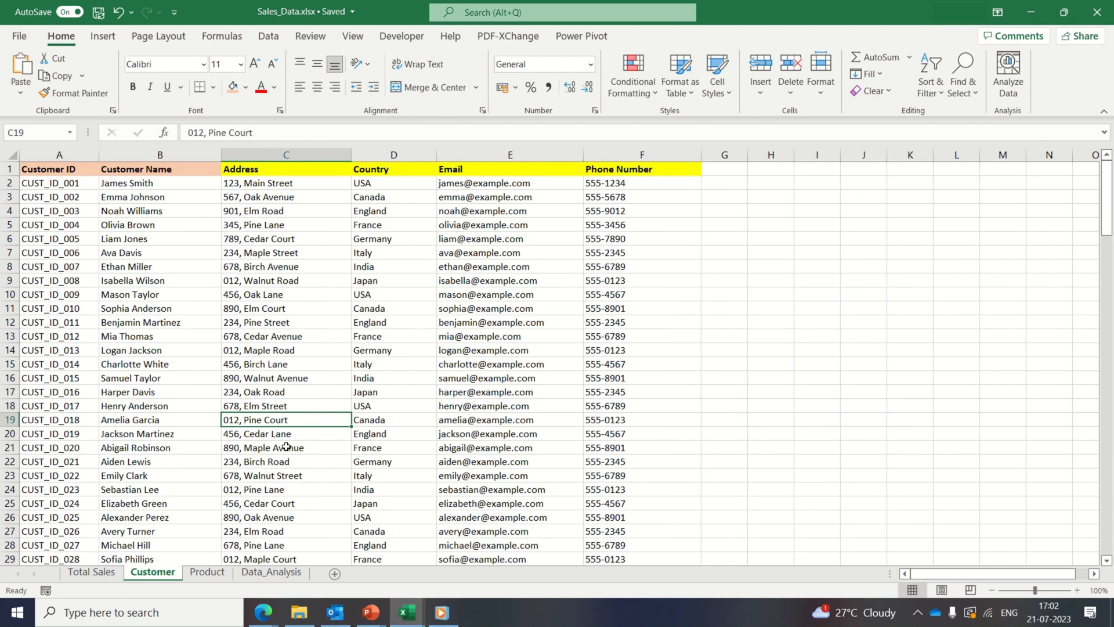
{"action": "key", "text": "ctrl+Page_Down"}
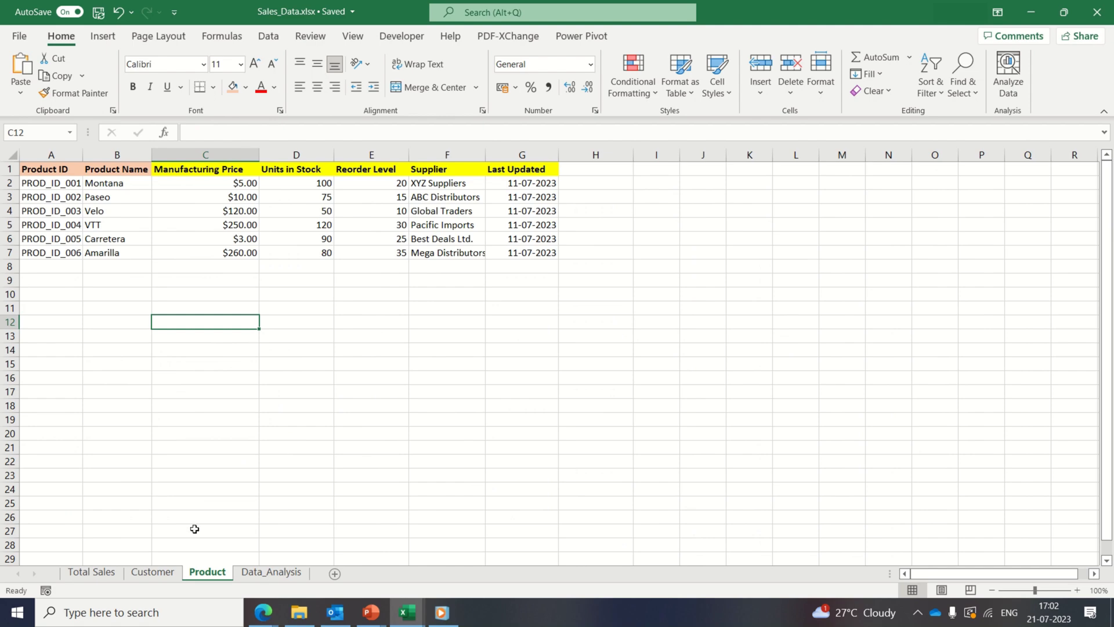
{"action": "left_click", "coordinate": [96, 575]}
- Compare Total Sales' Customer_ID column with the Customer sheet's Customer Name column
{"action": "left_click", "coordinate": [122, 173]}
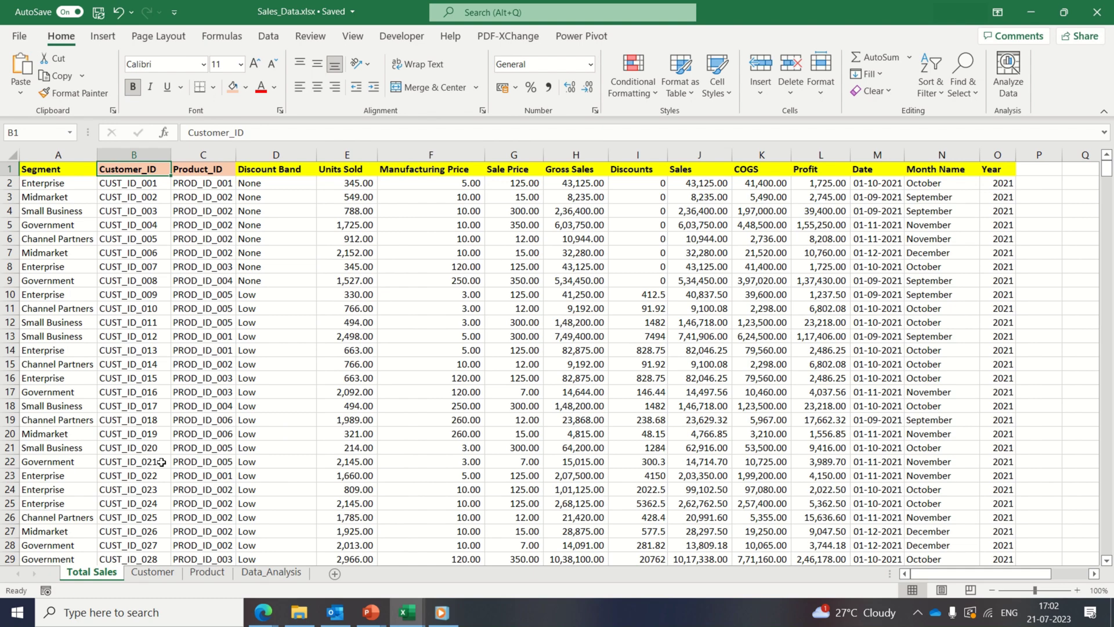
{"action": "left_click", "coordinate": [153, 572]}
{"action": "left_click", "coordinate": [119, 171]}
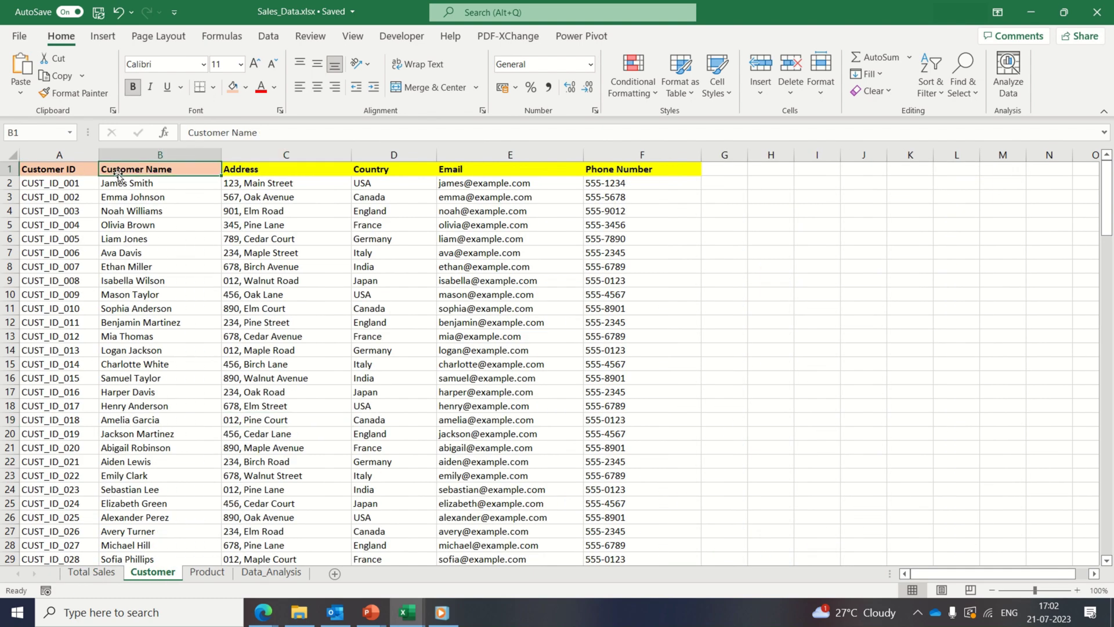
{"action": "left_click", "coordinate": [103, 572]}
- Compare Total Sales' Product_ID column with the Product sheet's Product Name column
{"action": "left_click", "coordinate": [211, 169]}
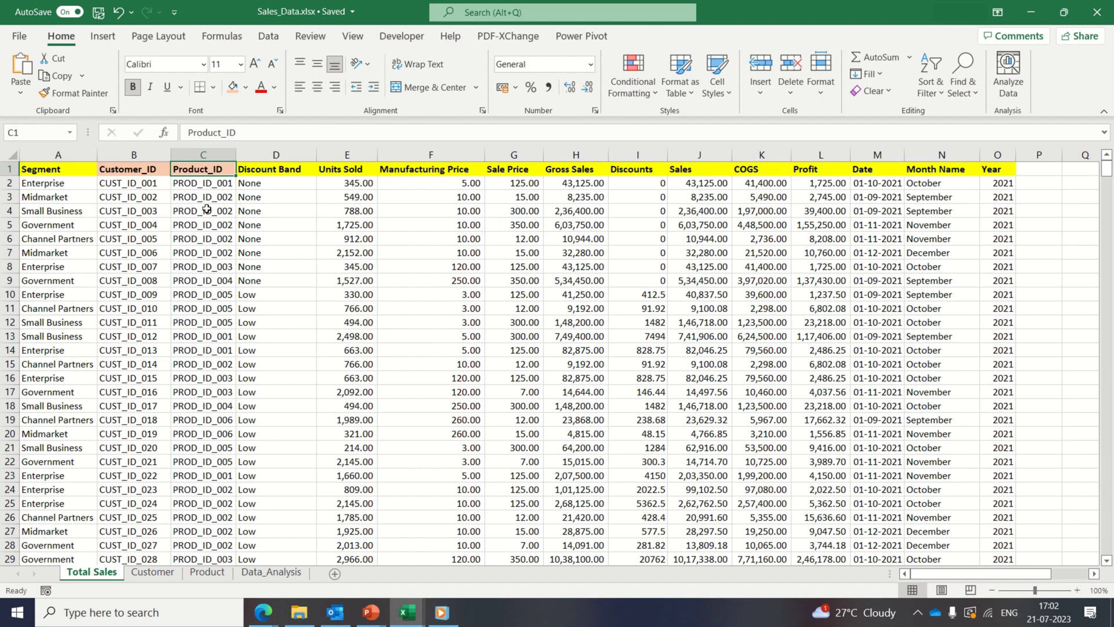
{"action": "left_click", "coordinate": [207, 571]}
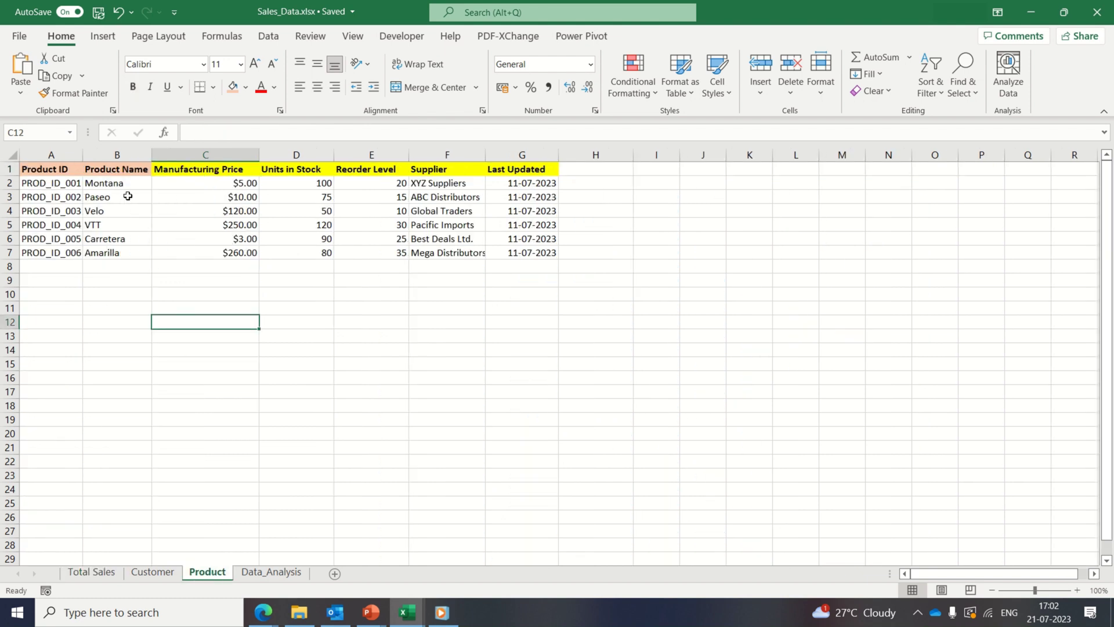
{"action": "left_click", "coordinate": [116, 176]}
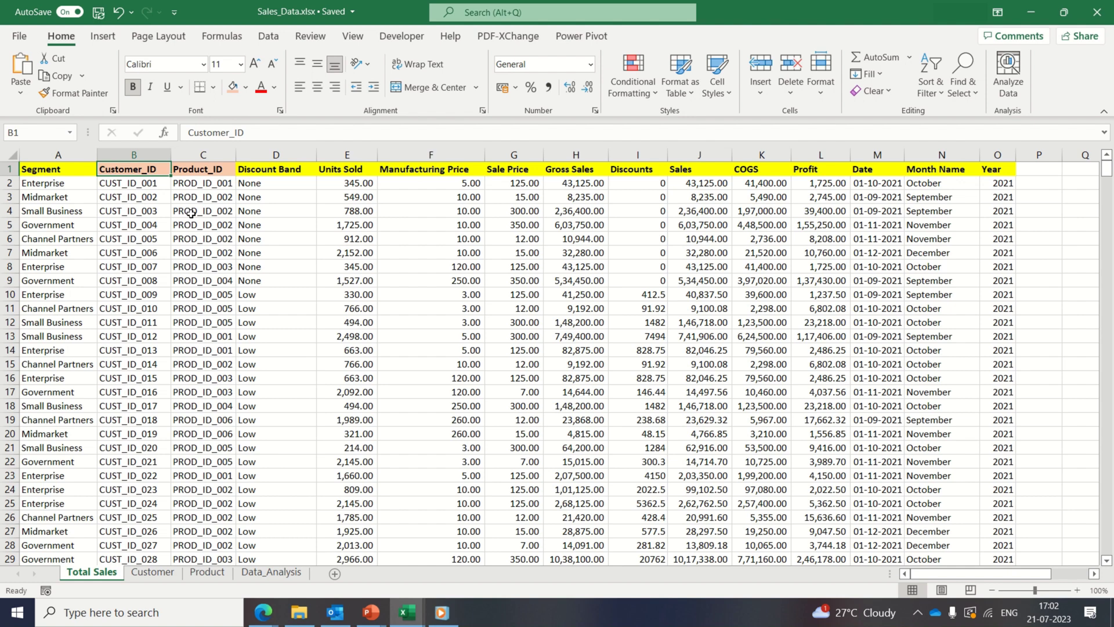
{"action": "left_click", "coordinate": [191, 215]}
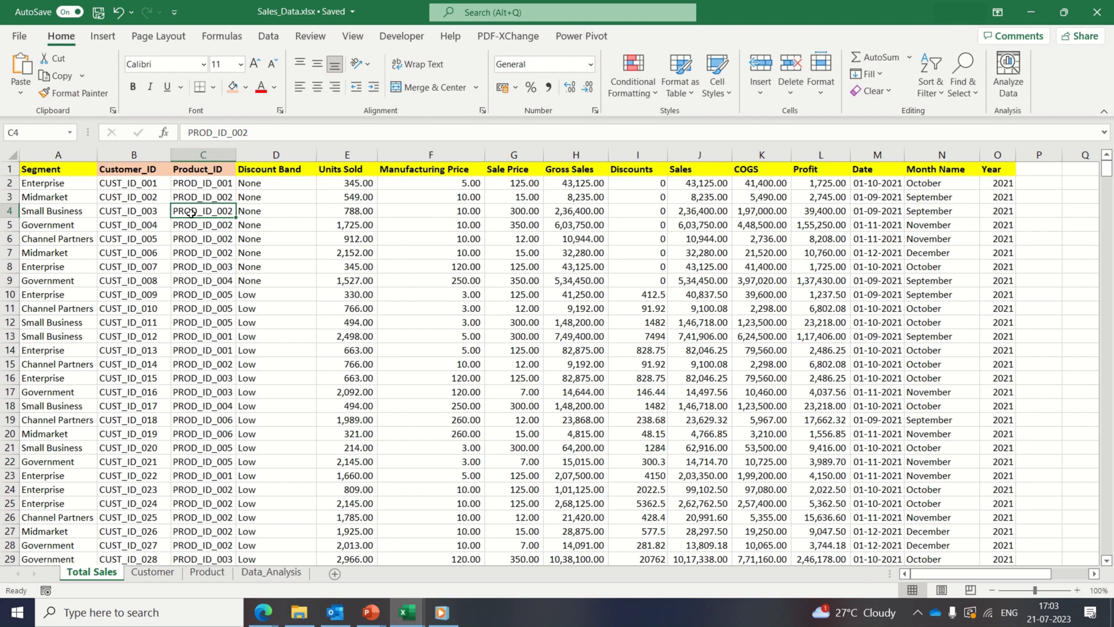
- Format the Total Sales data as a table with headers and clear its banded style
{"action": "key", "text": "ctrl+Home"}
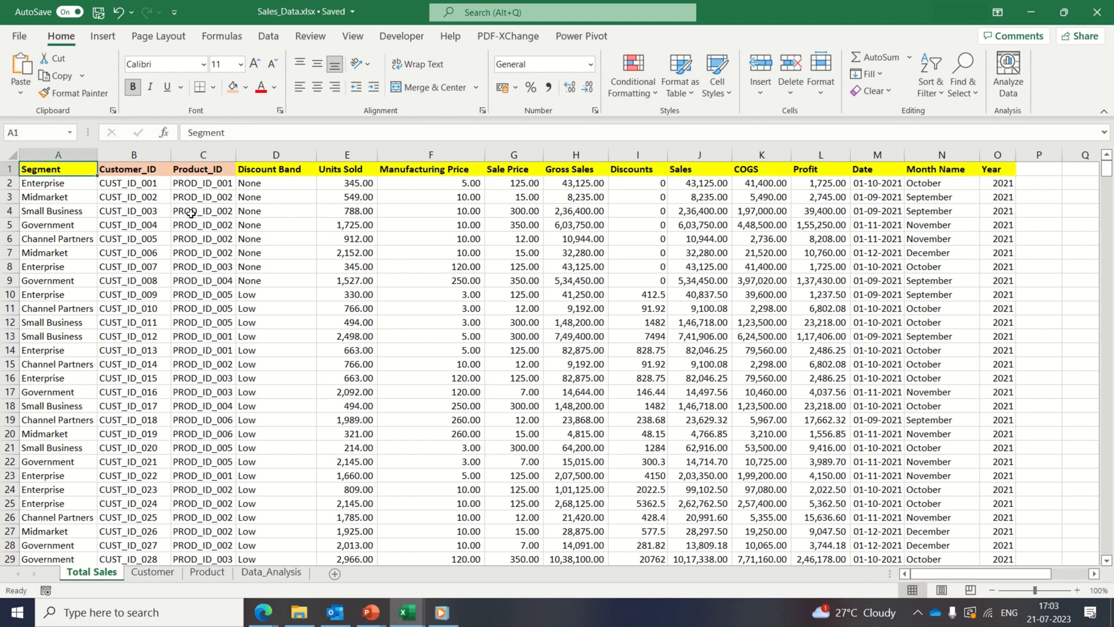
{"action": "key", "text": "ctrl+shift+Right"}
{"action": "key", "text": "ctrl+shift+Down"}
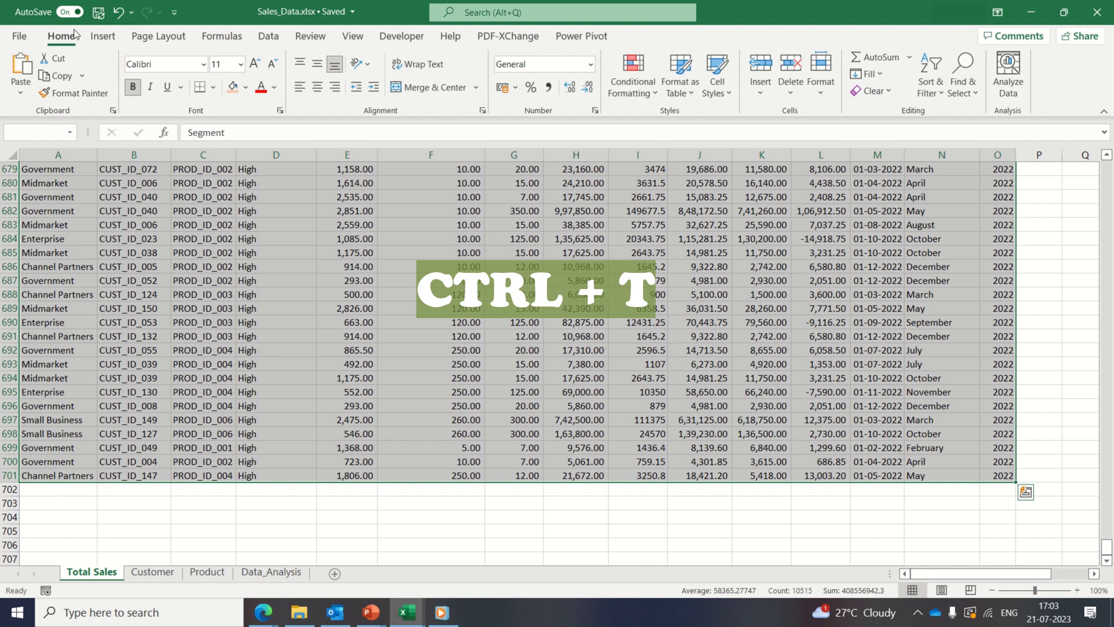
{"action": "left_click", "coordinate": [106, 36]}
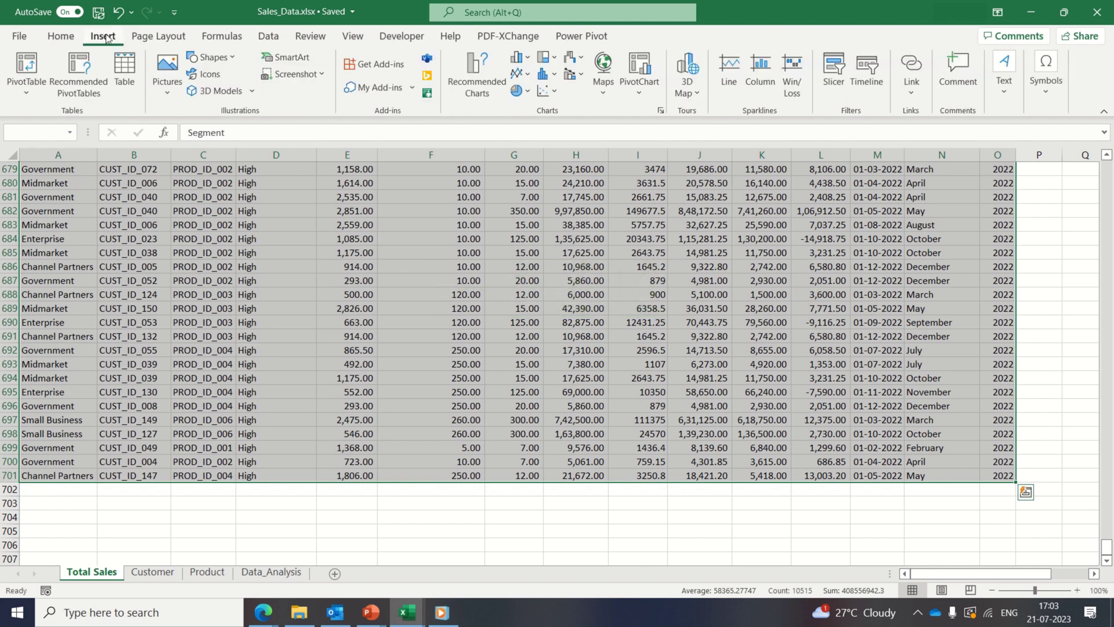
{"action": "left_click", "coordinate": [125, 67]}
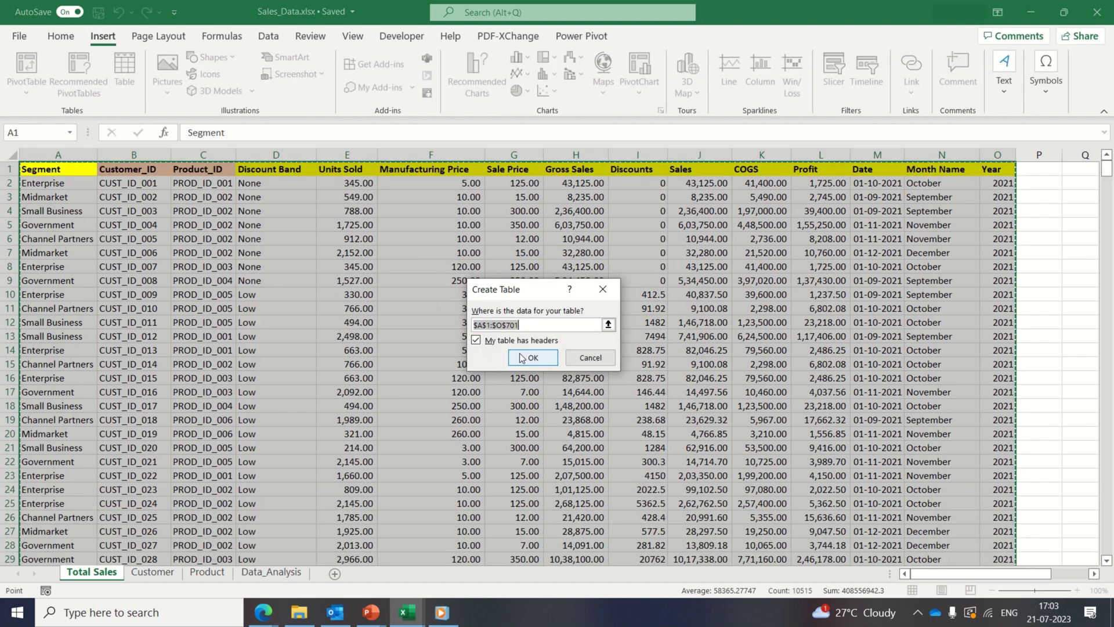
{"action": "left_click", "coordinate": [523, 356]}
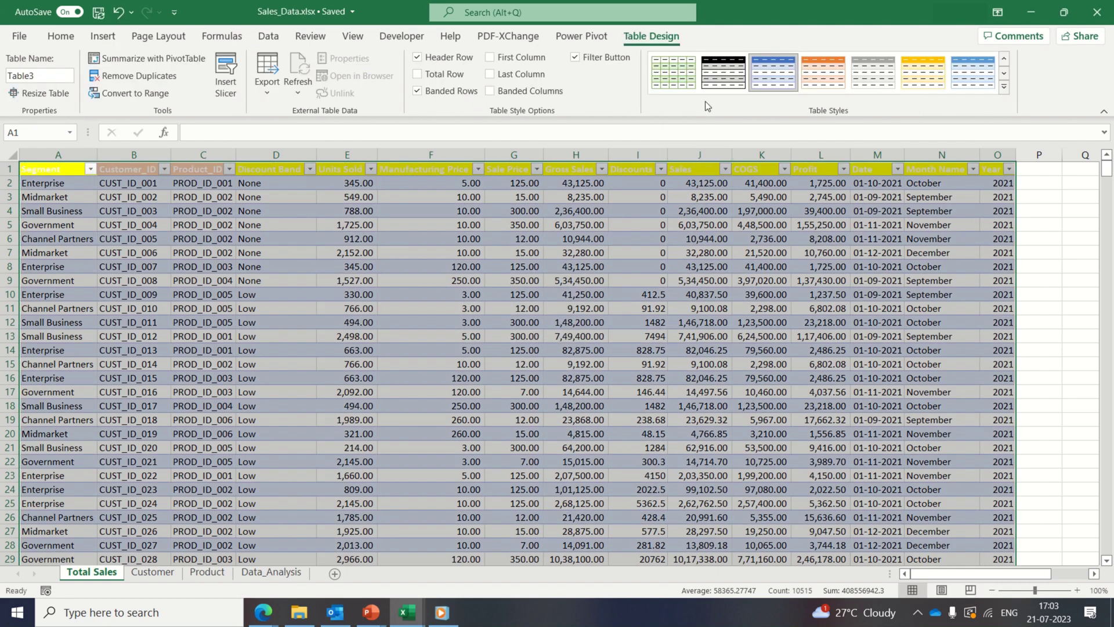
{"action": "left_click", "coordinate": [1004, 87]}
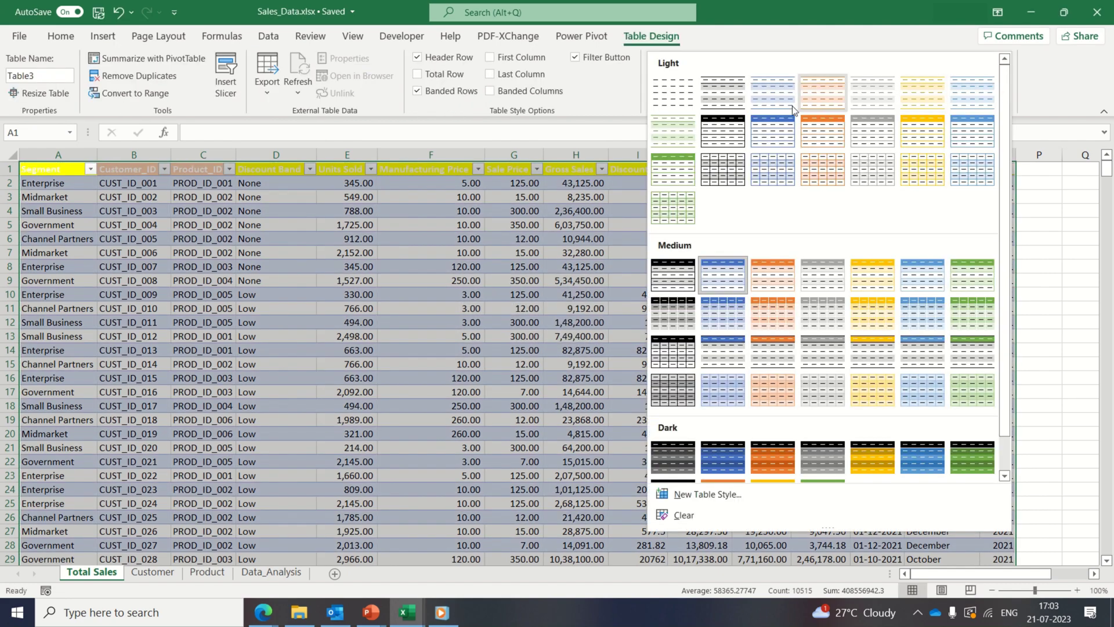
{"action": "left_click", "coordinate": [671, 97]}
{"action": "left_click", "coordinate": [265, 252]}
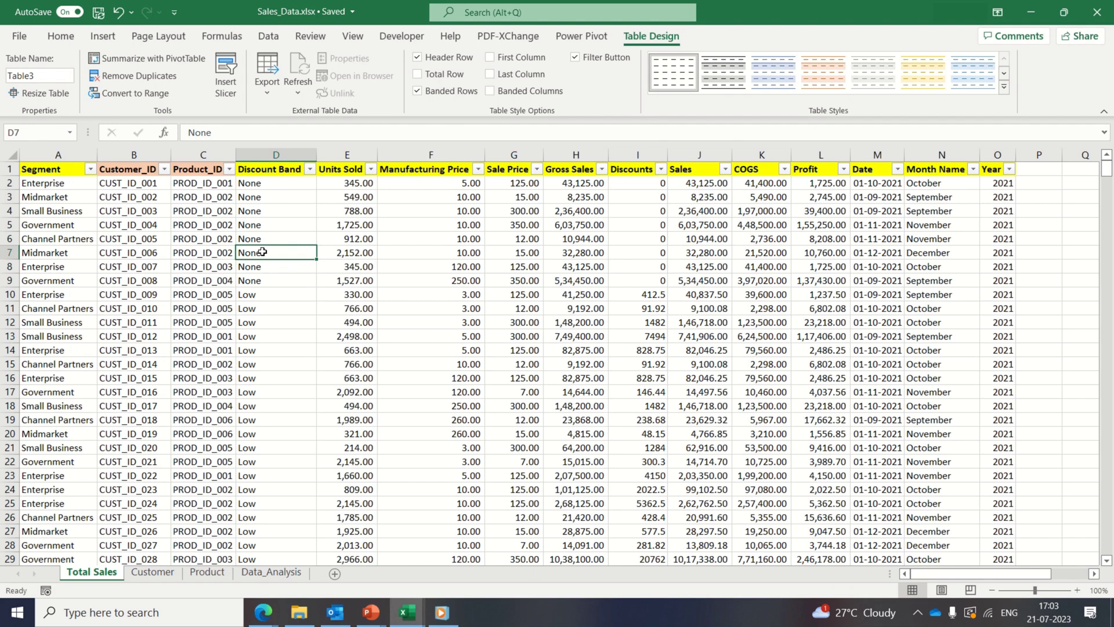
- Format the Customer data as a table with headers and clear its banded style
{"action": "left_click", "coordinate": [162, 573]}
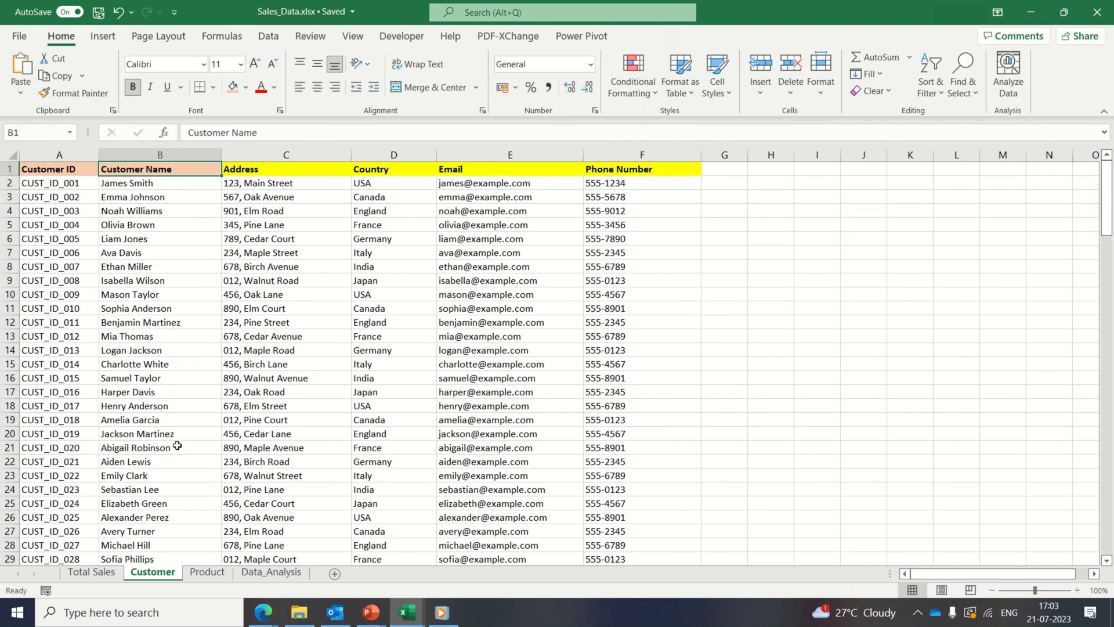
{"action": "key", "text": "Left"}
{"action": "key", "text": "ctrl+shift+Right"}
{"action": "key", "text": "ctrl+shift+Down"}
{"action": "scroll", "coordinate": [177, 446], "scroll_direction": "down", "scroll_amount": 2}
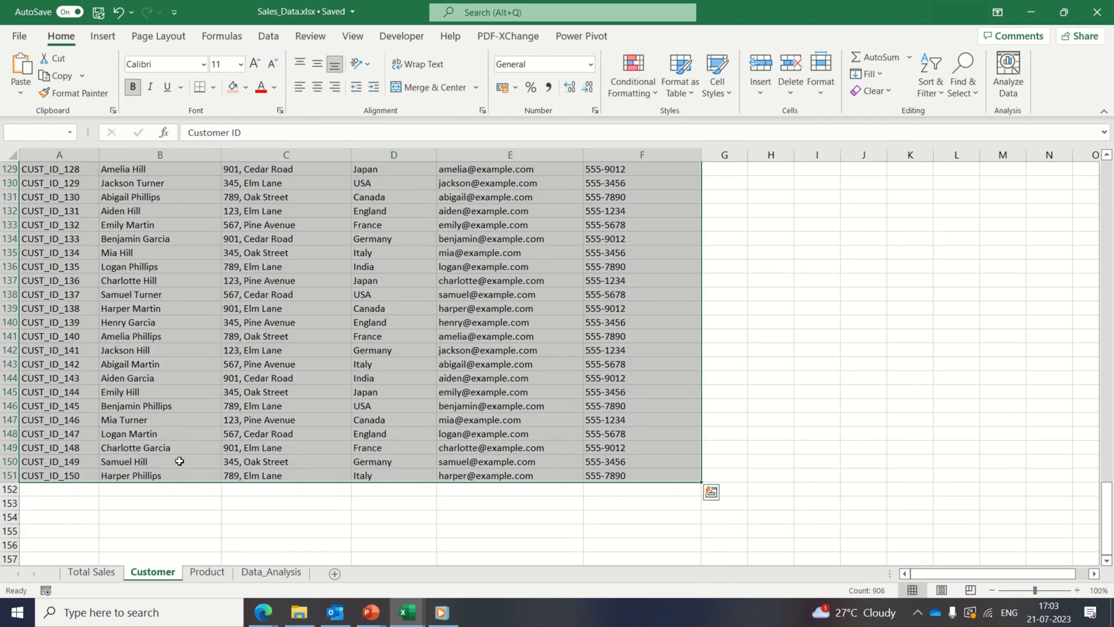
{"action": "left_click", "coordinate": [106, 37]}
{"action": "left_click", "coordinate": [122, 69]}
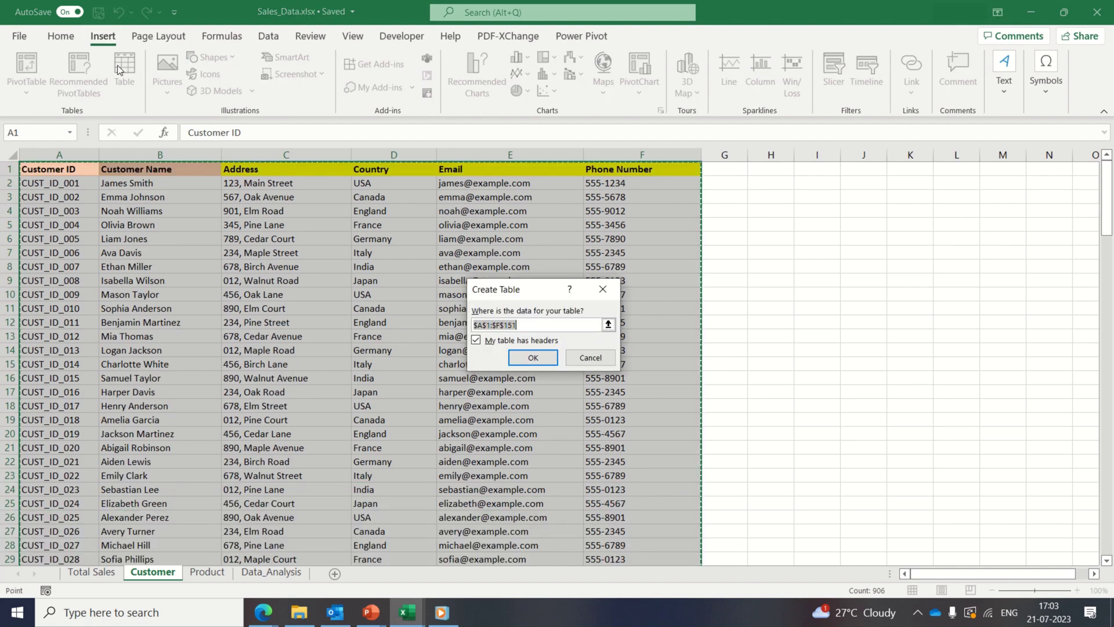
{"action": "left_click", "coordinate": [533, 358]}
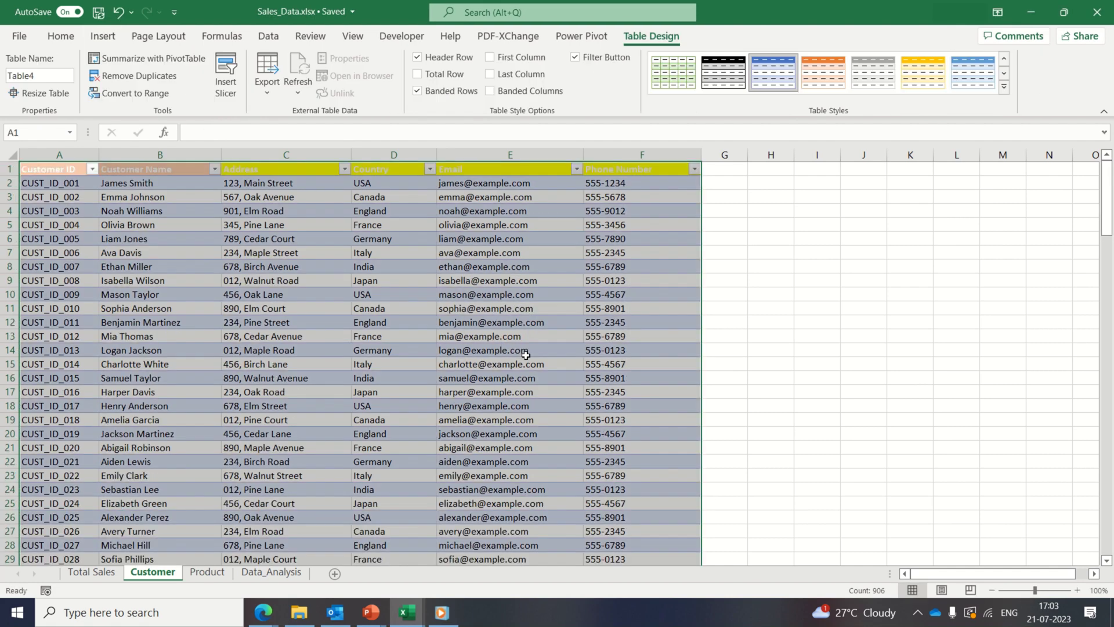
{"action": "left_click", "coordinate": [1004, 85]}
{"action": "left_click", "coordinate": [677, 513]}
{"action": "left_click", "coordinate": [394, 294]}
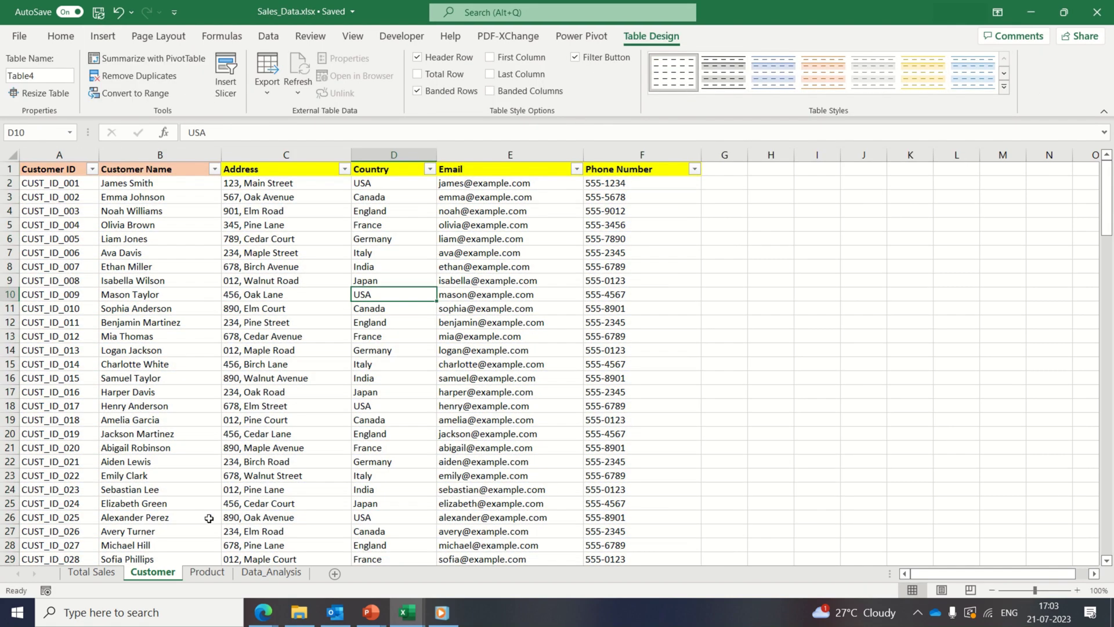
- Format the Product data as a table with headers and clear its banded style
{"action": "left_click", "coordinate": [207, 572]}
{"action": "key", "text": "ctrl+a"}
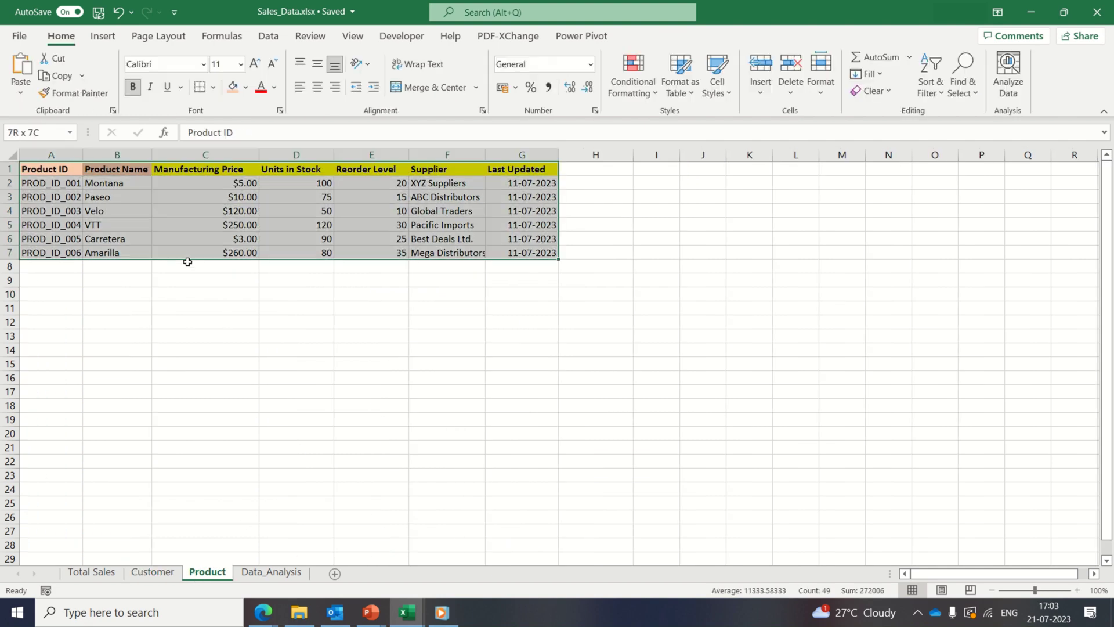
{"action": "left_click", "coordinate": [102, 35]}
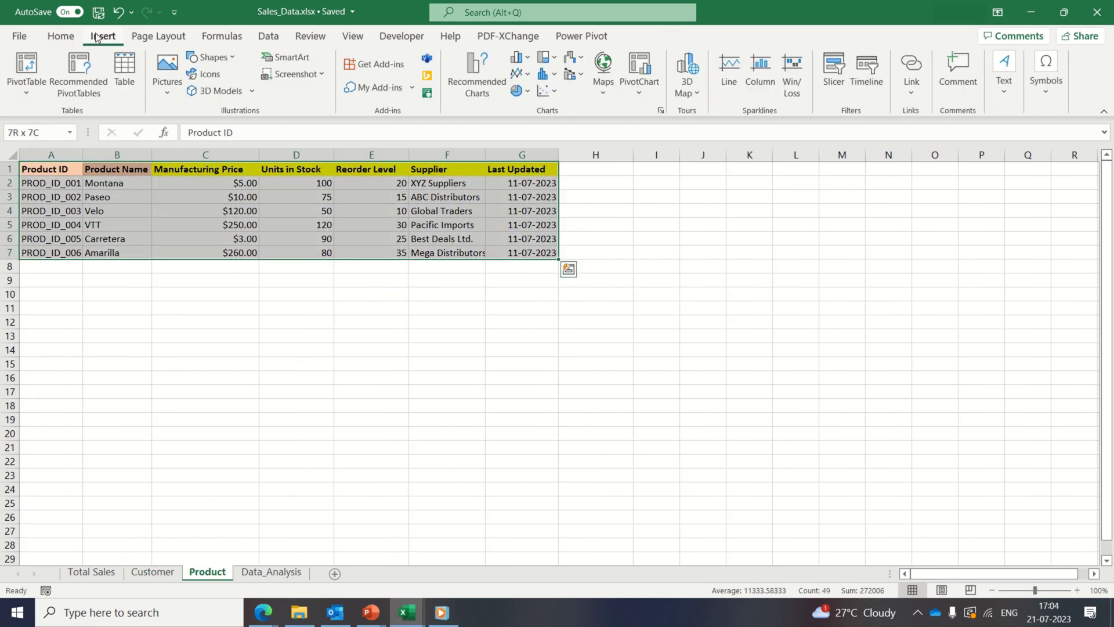
{"action": "left_click", "coordinate": [125, 69]}
{"action": "left_click", "coordinate": [528, 357]}
{"action": "left_click", "coordinate": [1001, 87]}
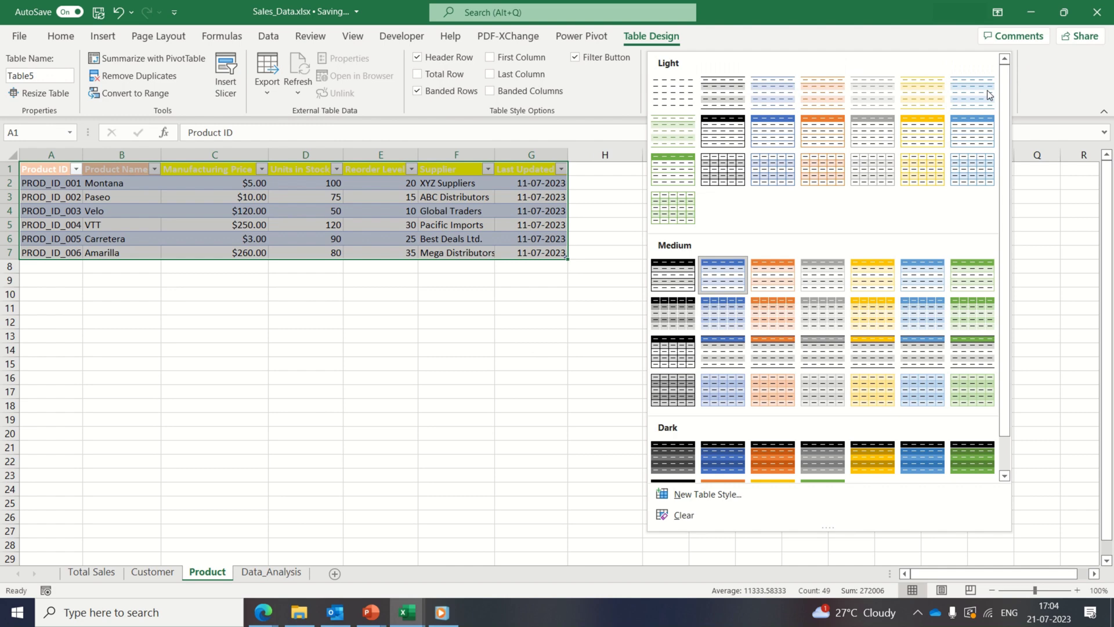
{"action": "left_click", "coordinate": [672, 91]}
{"action": "left_click", "coordinate": [481, 325]}
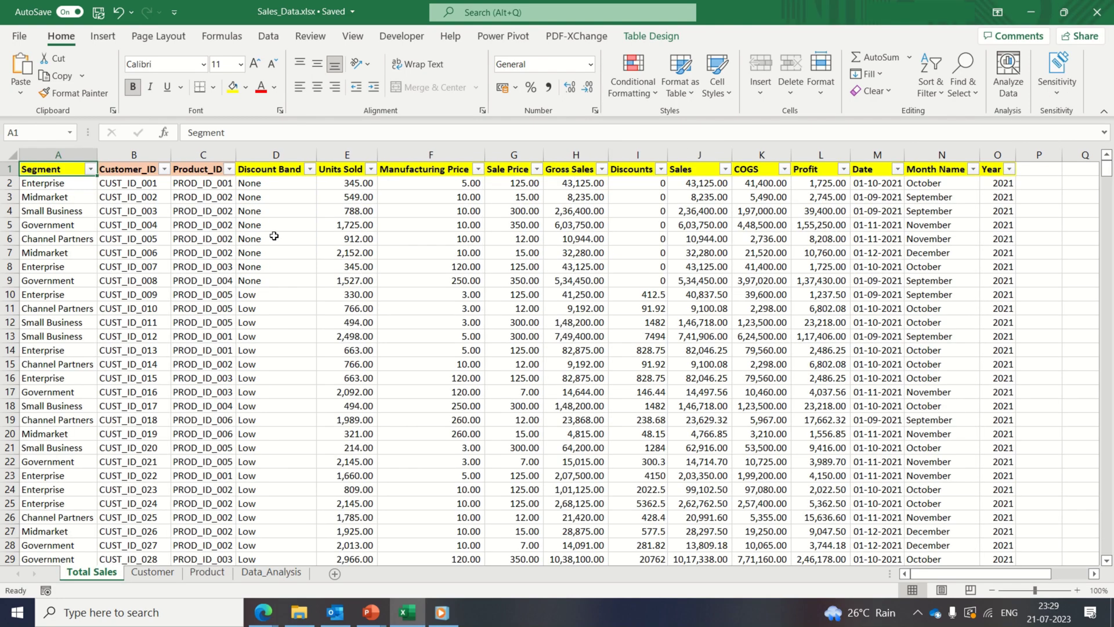
- Select the whole Total Sales table ready to add it to the data model
{"action": "key", "text": "ctrl+shift+Right"}
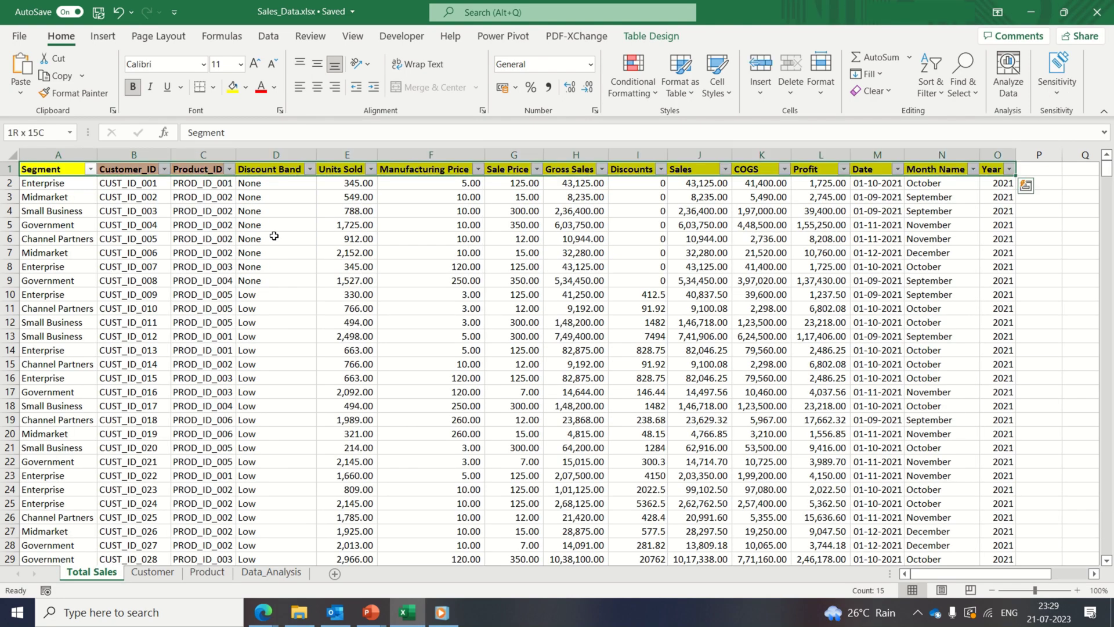
{"action": "key", "text": "ctrl+shift+Down"}
{"action": "scroll", "coordinate": [273, 236], "scroll_direction": "down", "scroll_amount": 4}
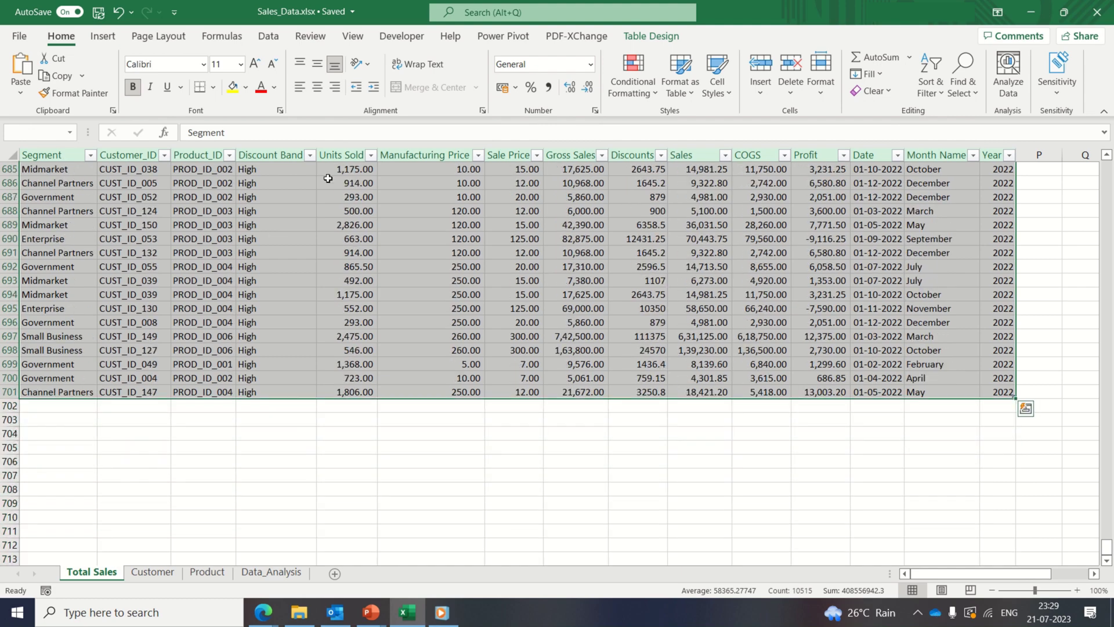
{"action": "left_click", "coordinate": [503, 36]}
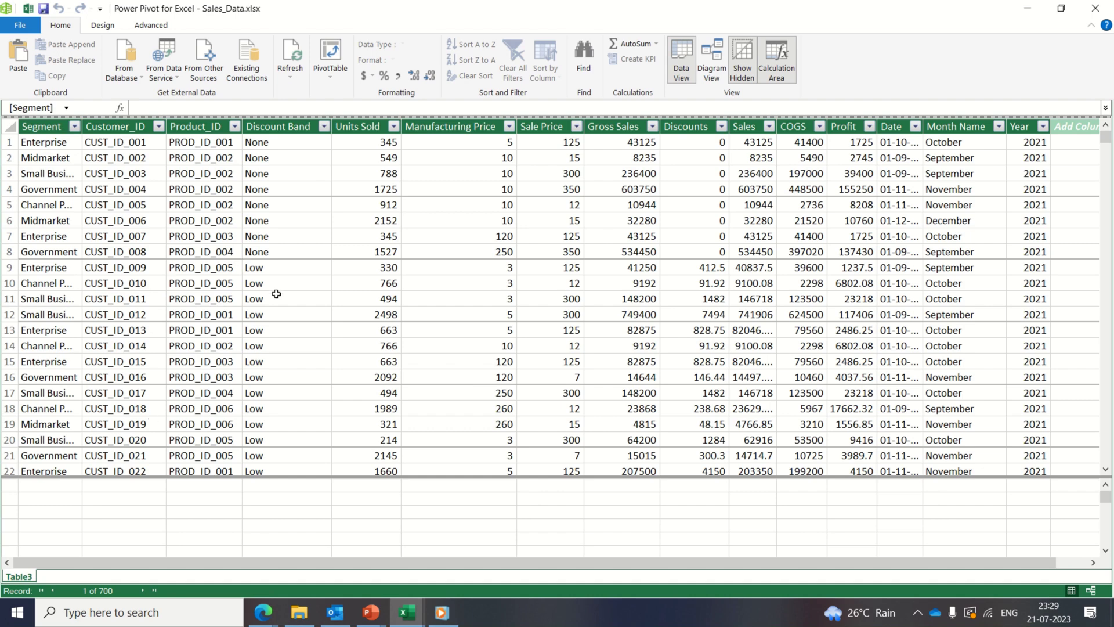
- Rename Table3 to Sales in Power Pivot and return to the workbook
{"action": "double_click", "coordinate": [18, 577]}
{"action": "type", "text": "Sales"}
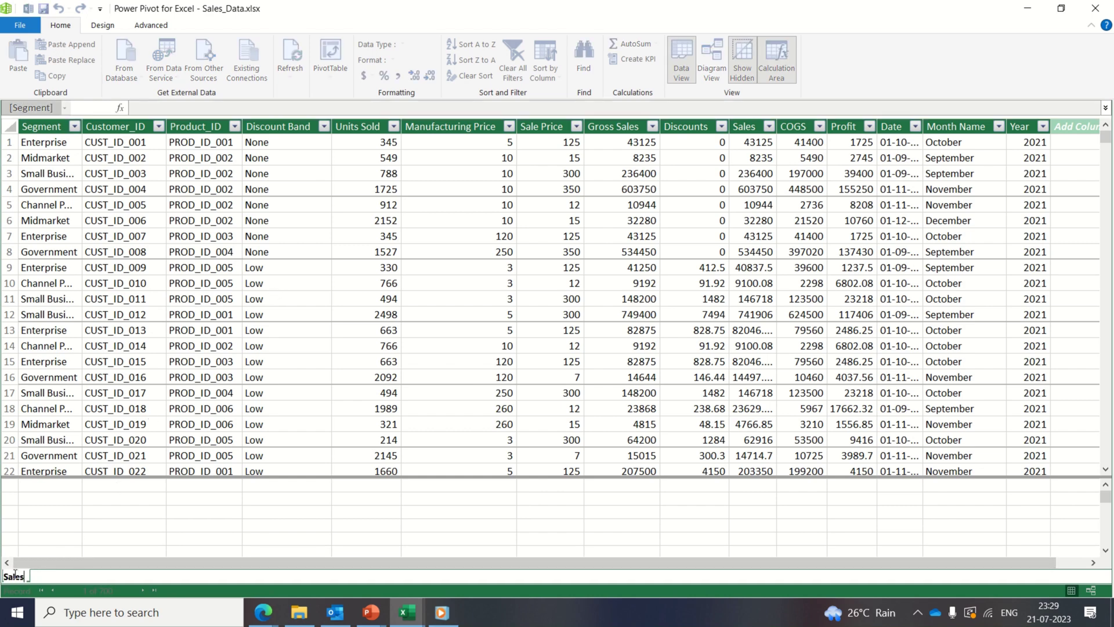
{"action": "key", "text": "Return"}
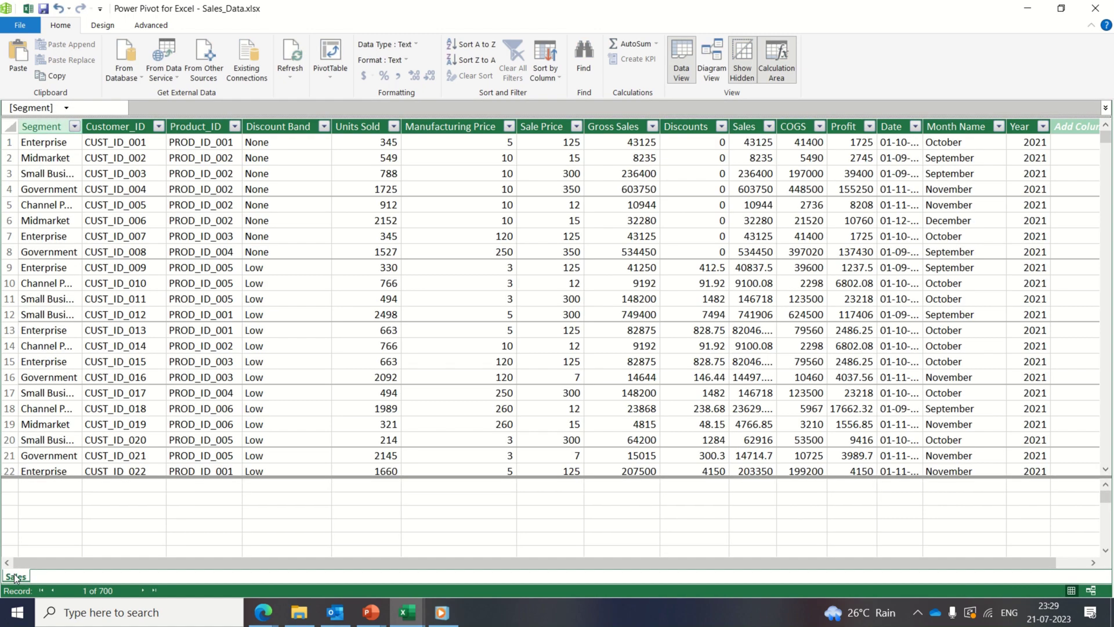
{"action": "left_click", "coordinate": [88, 513]}
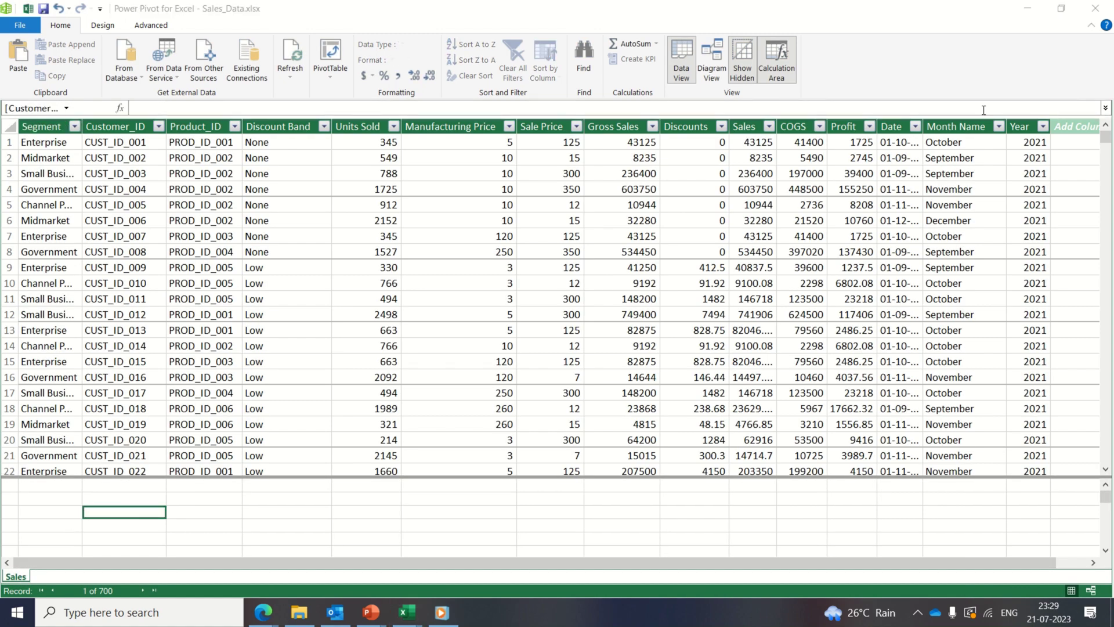
{"action": "left_click", "coordinate": [1028, 8]}
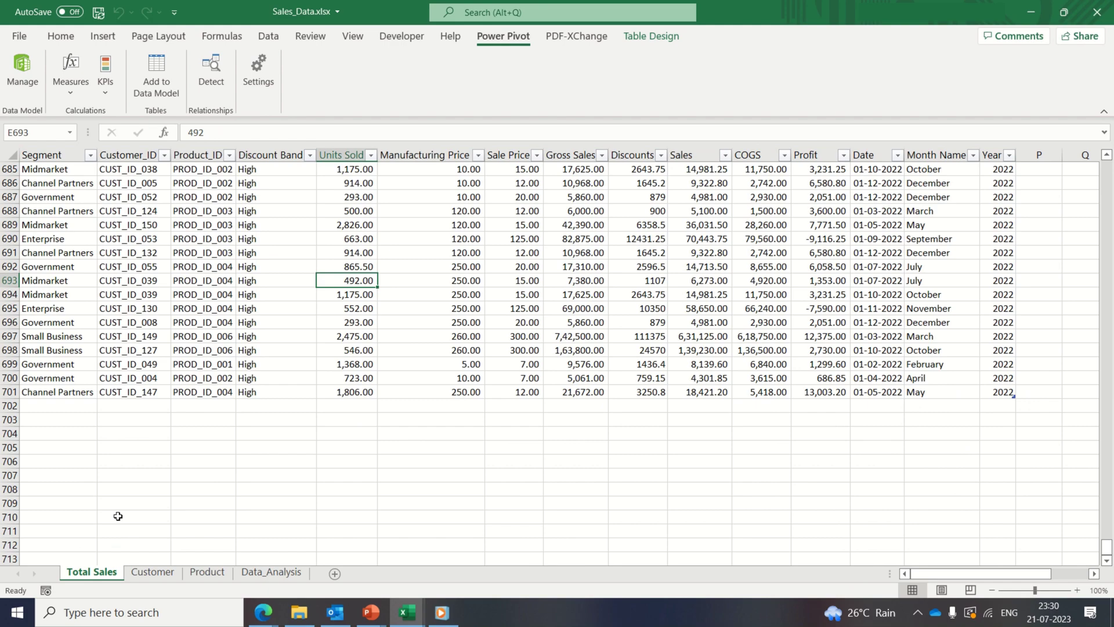
- Add the whole Customer table to the data model
{"action": "left_click", "coordinate": [153, 572]}
{"action": "key", "text": "ctrl+shift+End"}
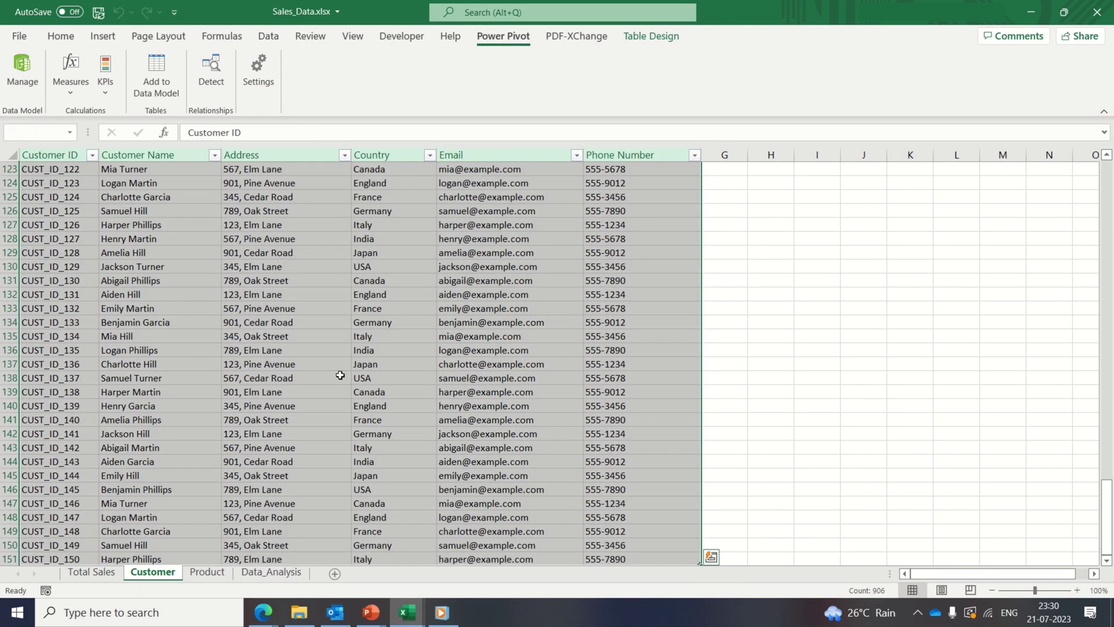
{"action": "left_click", "coordinate": [157, 76]}
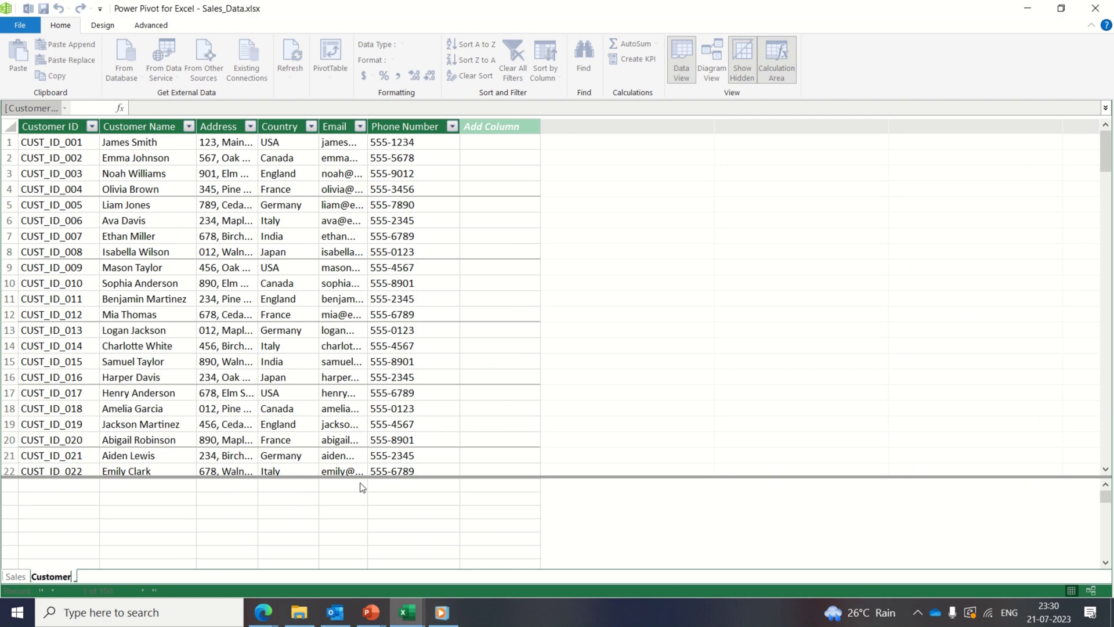
{"action": "key", "text": "alt+Tab"}
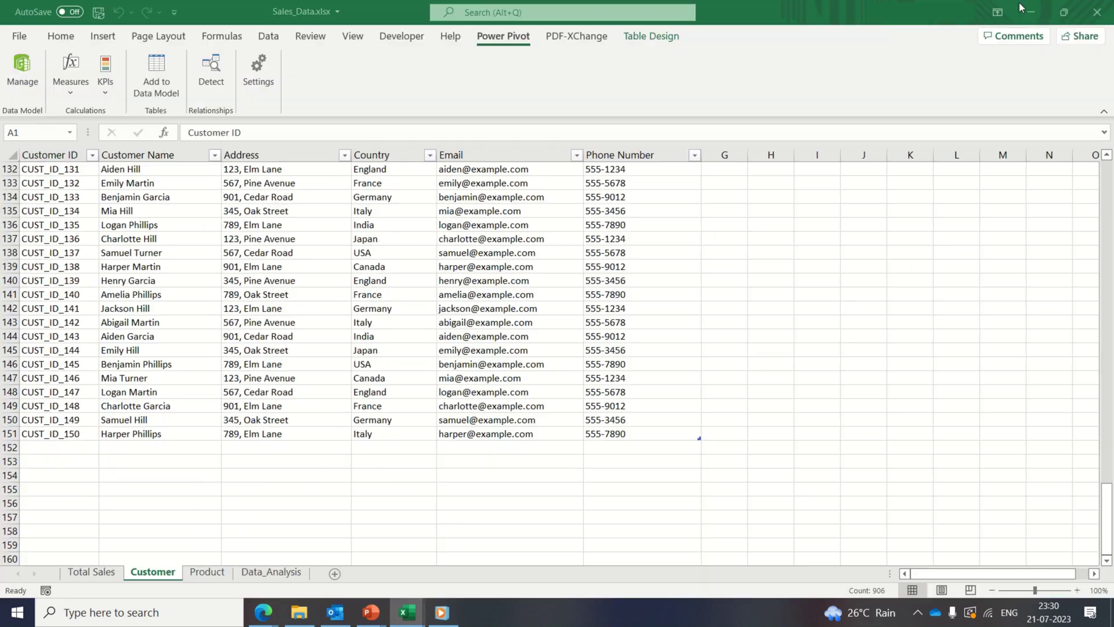
- Add the whole Product table to the data model and rename Table5 to Product
{"action": "key", "text": "ctrl+Page_Down"}
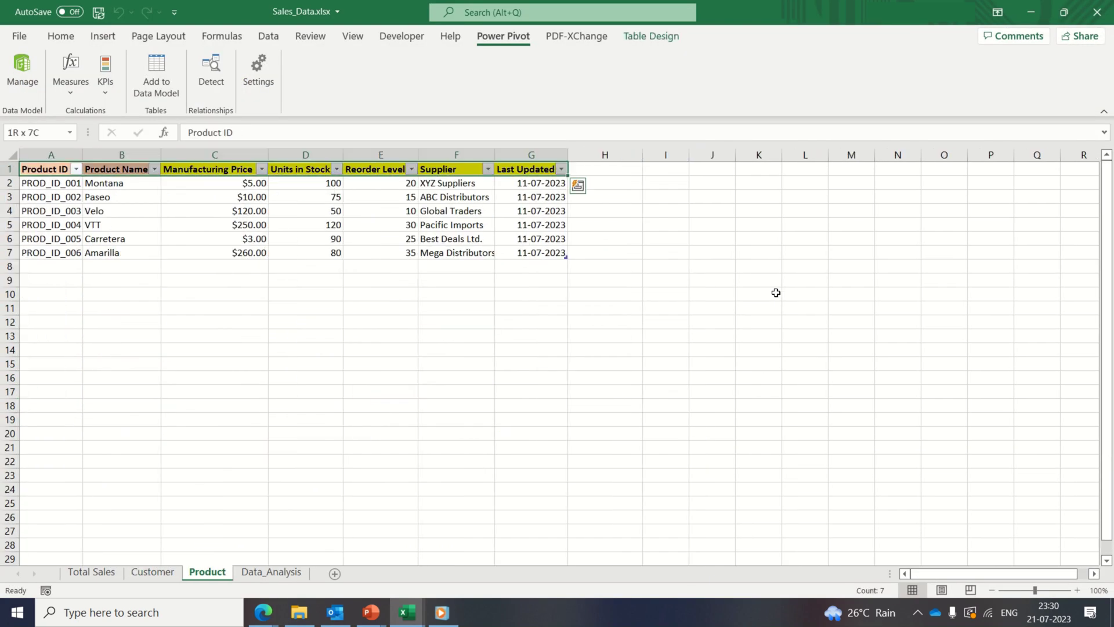
{"action": "key", "text": "ctrl+a"}
{"action": "left_click", "coordinate": [155, 87]}
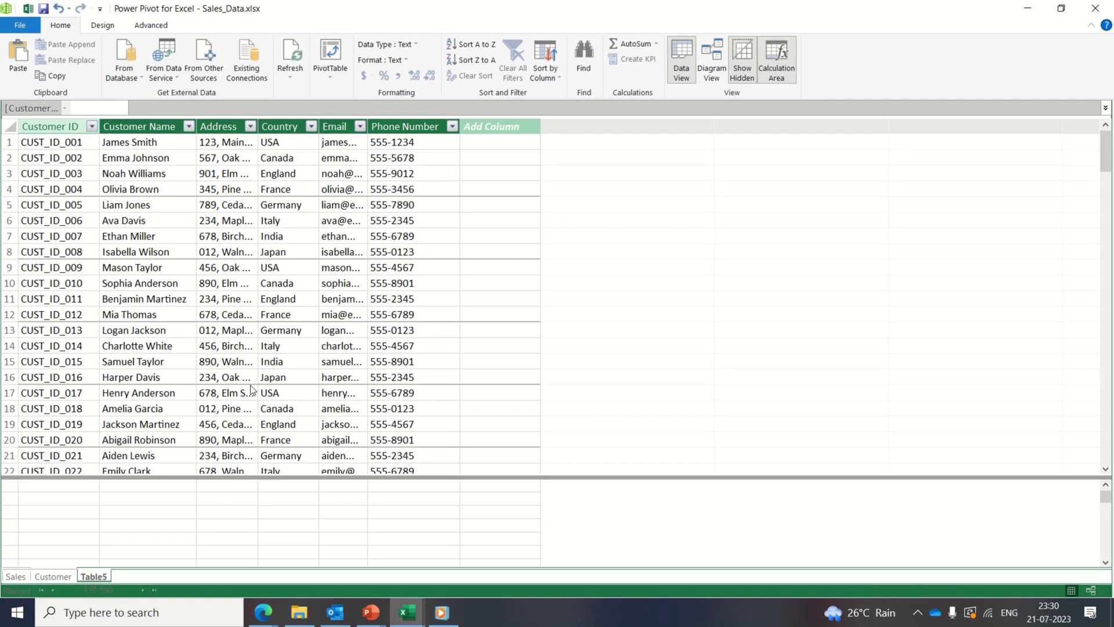
{"action": "double_click", "coordinate": [94, 576]}
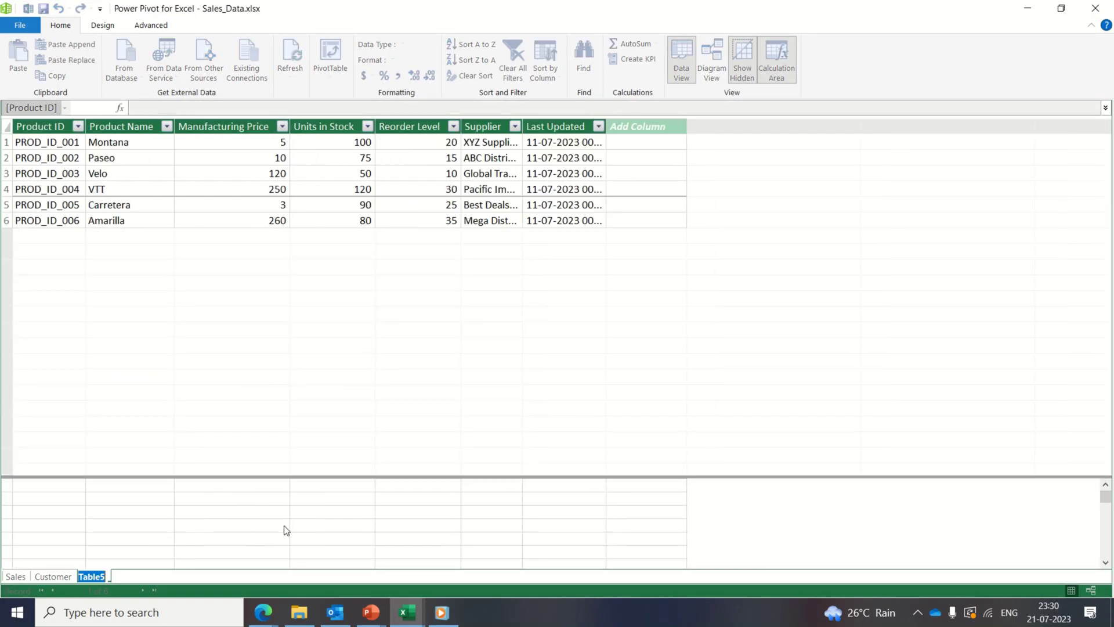
{"action": "type", "text": "Product"}
{"action": "key", "text": "Return"}
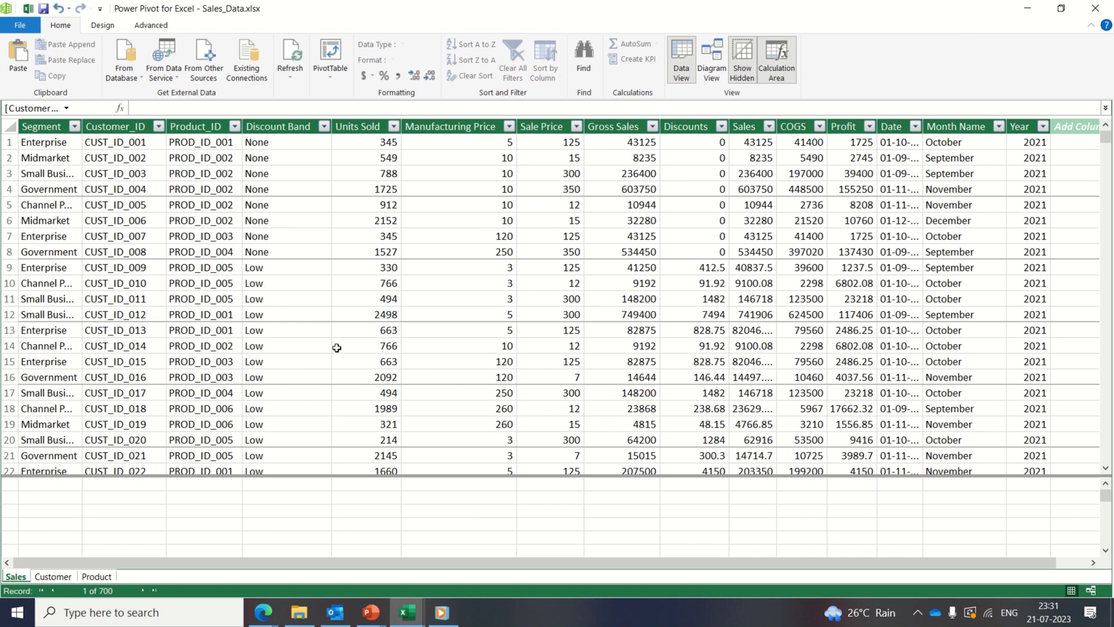
- In Diagram View, enlarge the Sales, Customer and Product boxes and arrange them Sales–Product–Customer
{"action": "left_click", "coordinate": [711, 68]}
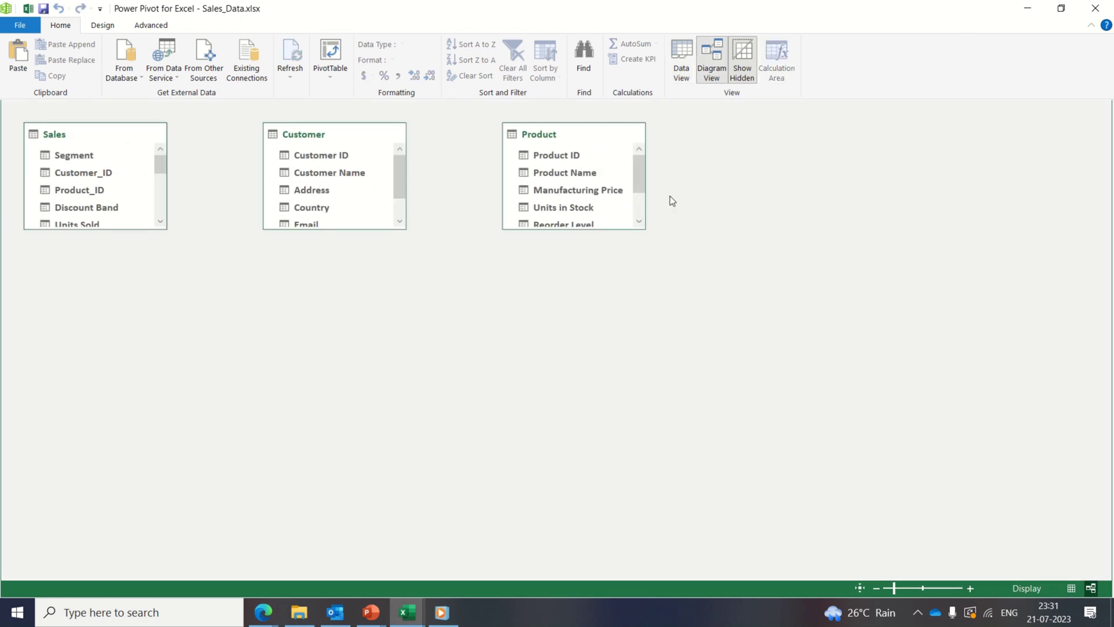
{"action": "left_click_drag", "start_coordinate": [83, 228], "coordinate": [104, 486]}
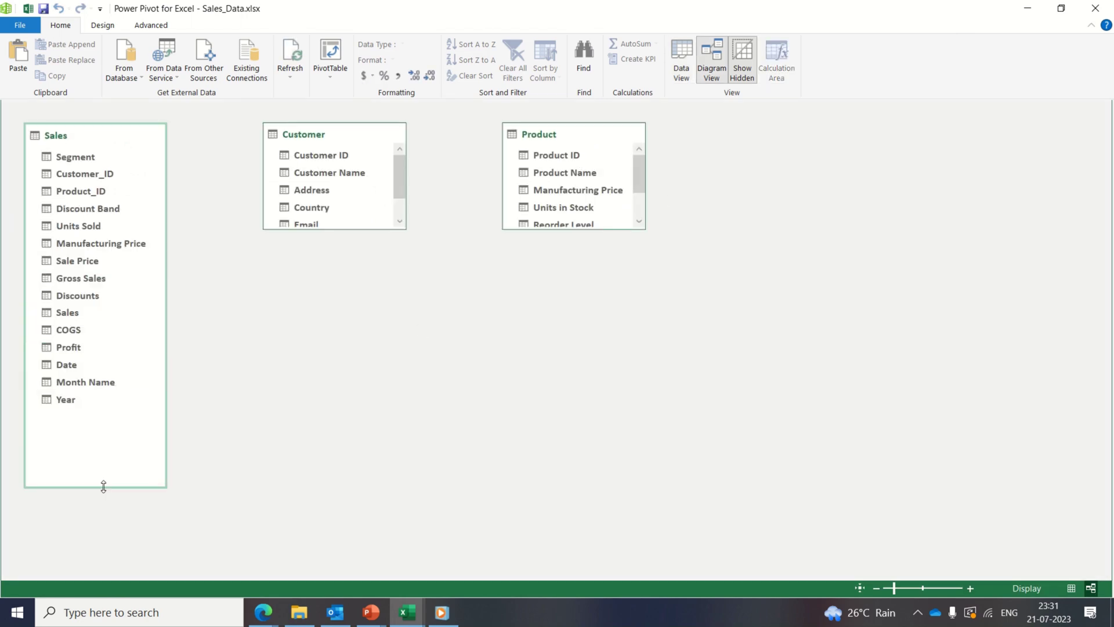
{"action": "left_click_drag", "start_coordinate": [336, 228], "coordinate": [339, 308]}
{"action": "left_click_drag", "start_coordinate": [593, 229], "coordinate": [598, 299]}
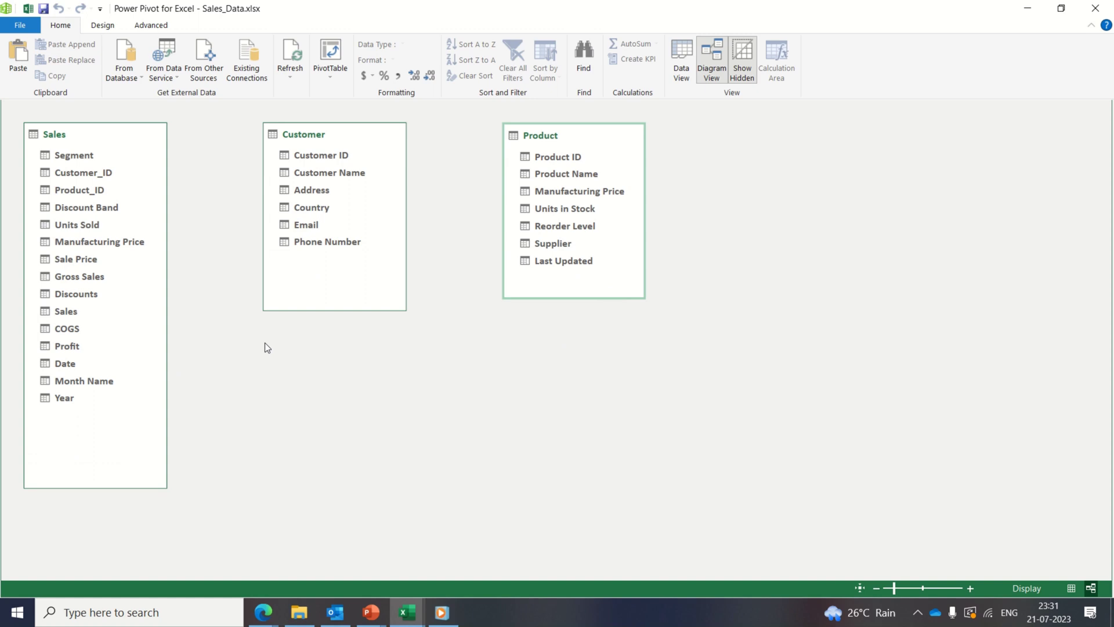
{"action": "mouse_move", "coordinate": [369, 137]}
{"action": "left_mouse_down"}
{"action": "mouse_move", "coordinate": [510, 294]}
{"action": "mouse_move", "coordinate": [795, 149]}
{"action": "left_mouse_up"}
{"action": "mouse_move", "coordinate": [575, 139]}
{"action": "left_mouse_down"}
{"action": "mouse_move", "coordinate": [507, 155]}
{"action": "mouse_move", "coordinate": [302, 144]}
{"action": "left_mouse_up"}
{"action": "left_click_drag", "start_coordinate": [763, 146], "coordinate": [547, 143]}
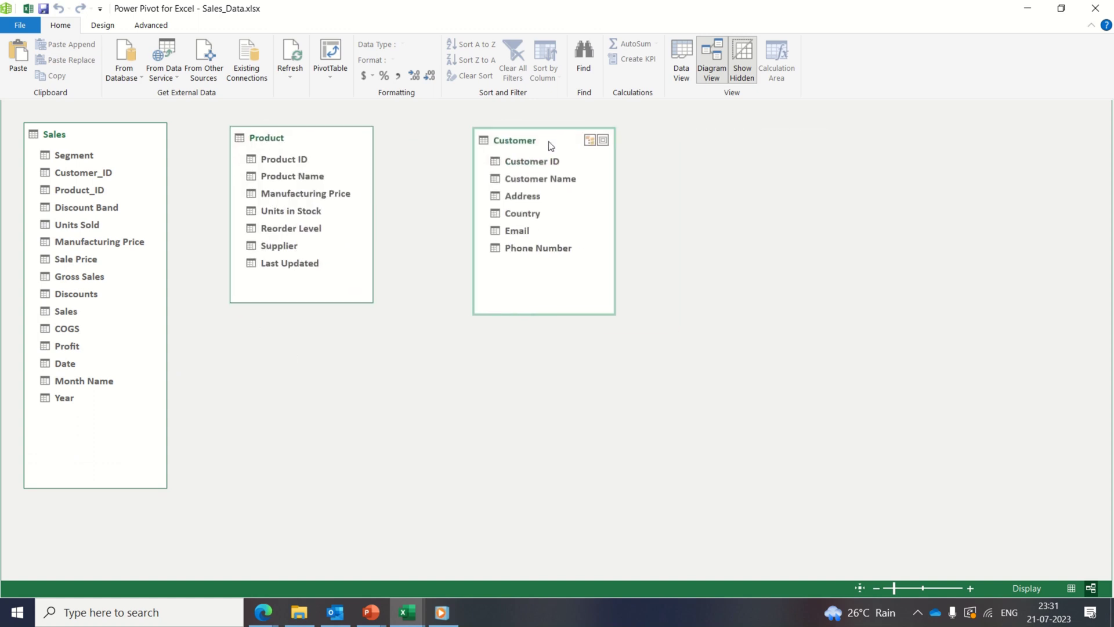
{"action": "mouse_move", "coordinate": [96, 261]}
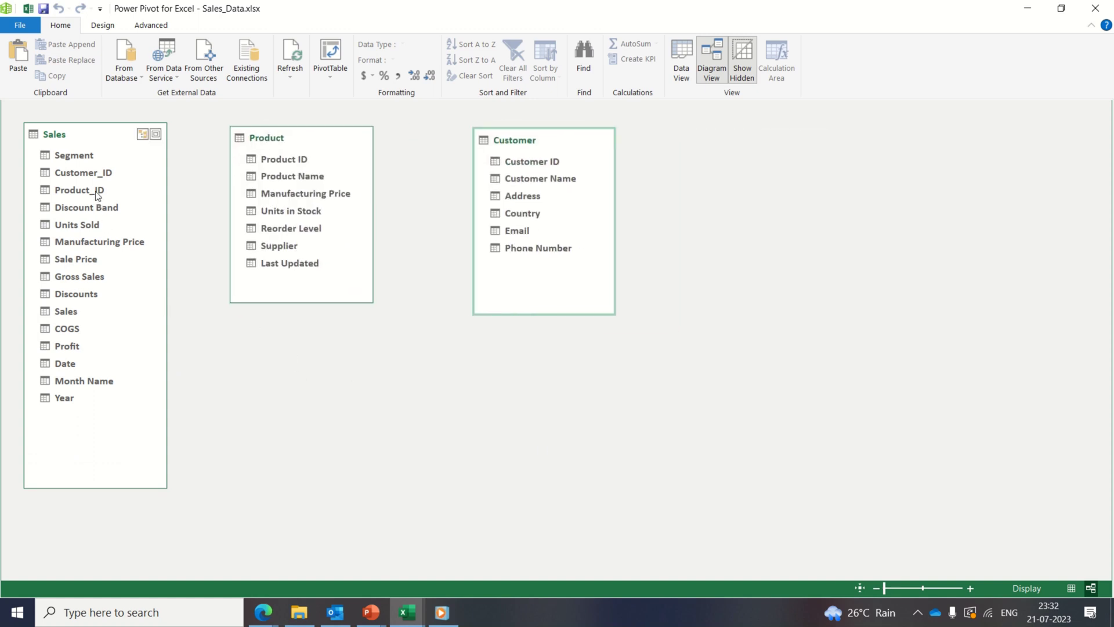
- Drag Product_ID from Sales onto Product ID in Product to create the relationship
{"action": "left_click_drag", "start_coordinate": [96, 192], "coordinate": [255, 165]}
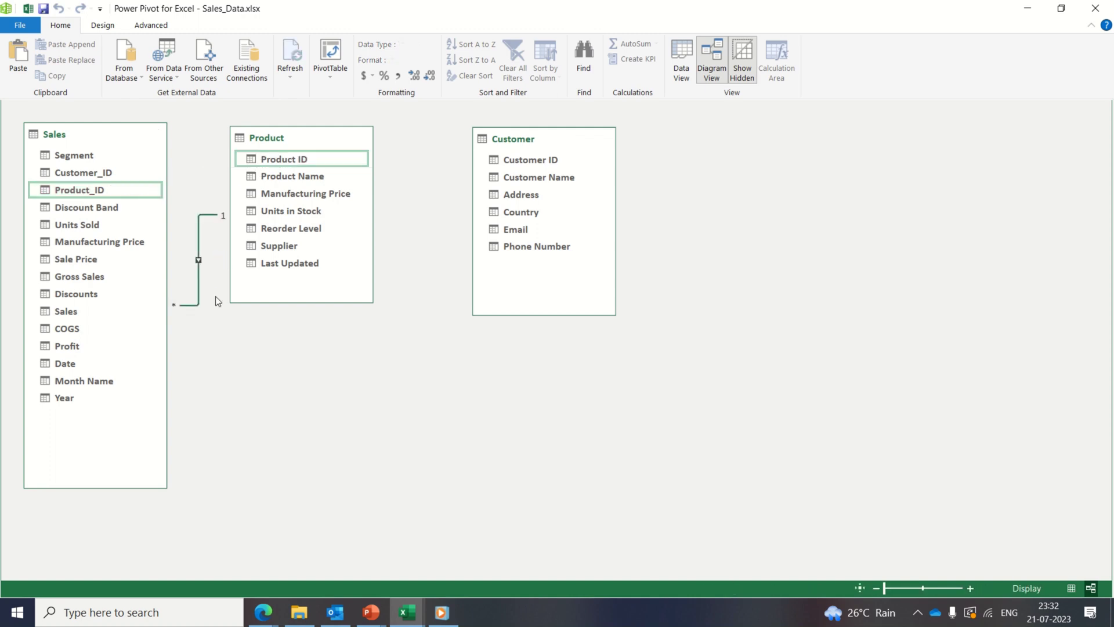
{"action": "mouse_move", "coordinate": [312, 138]}
{"action": "left_mouse_down"}
{"action": "mouse_move", "coordinate": [370, 137]}
{"action": "mouse_move", "coordinate": [375, 167]}
{"action": "left_mouse_up"}
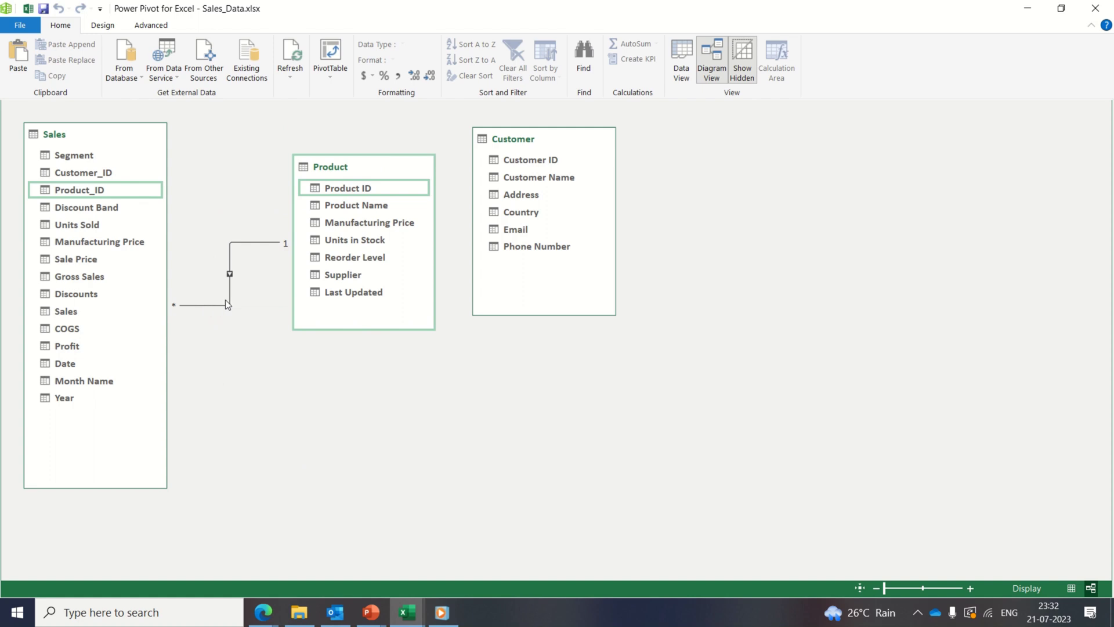
- Delete the Sales–Product relationship from the model and close Power Pivot
{"action": "left_click", "coordinate": [267, 243]}
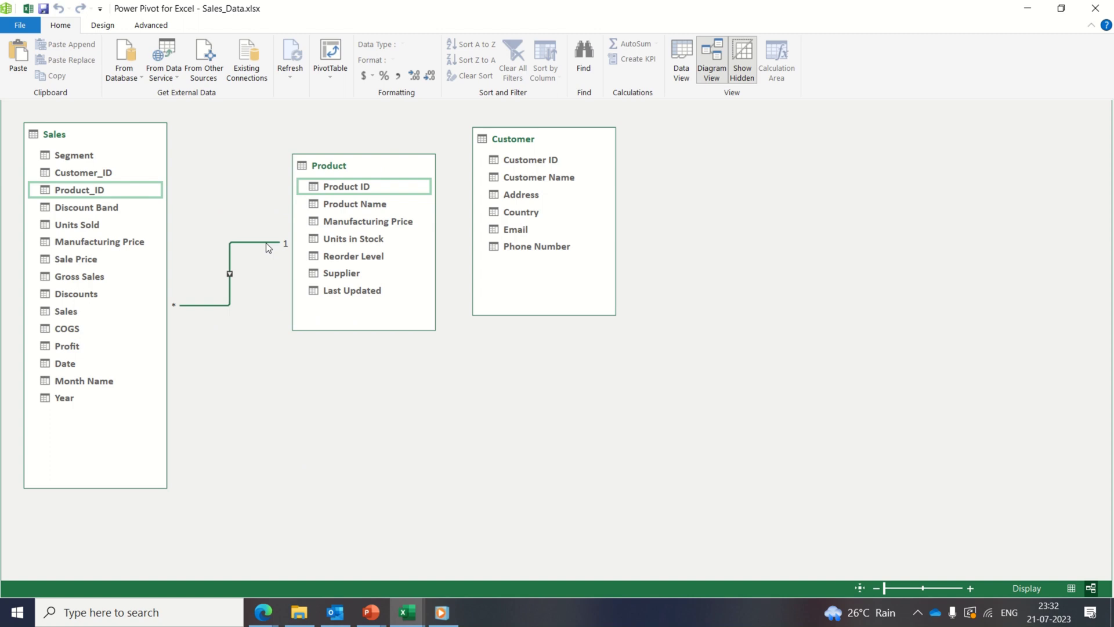
{"action": "key", "text": "Delete"}
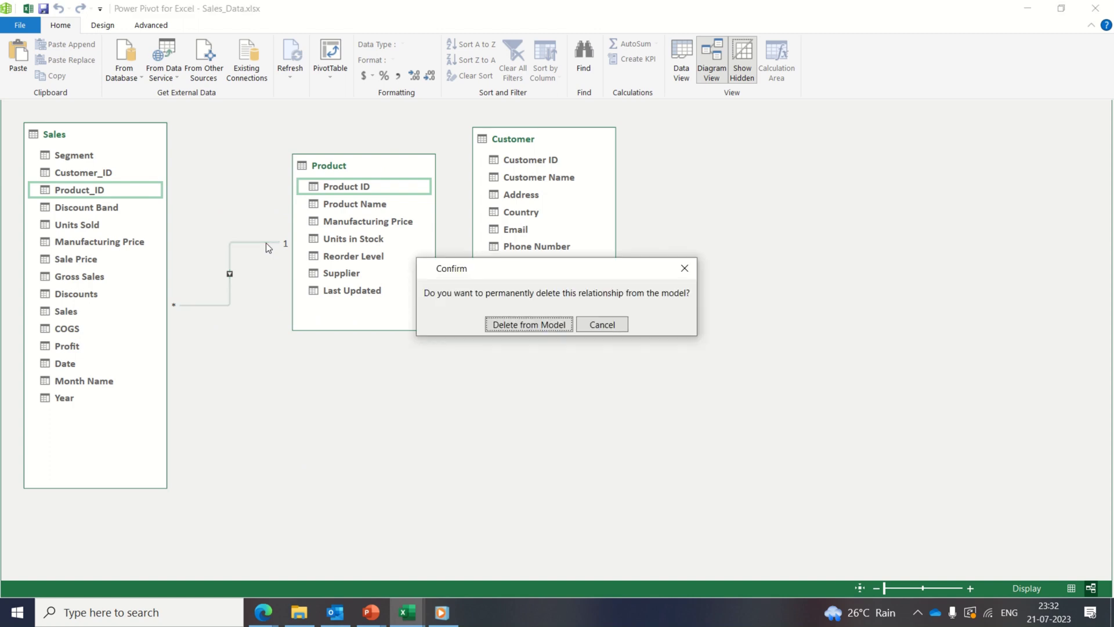
{"action": "left_click", "coordinate": [504, 324]}
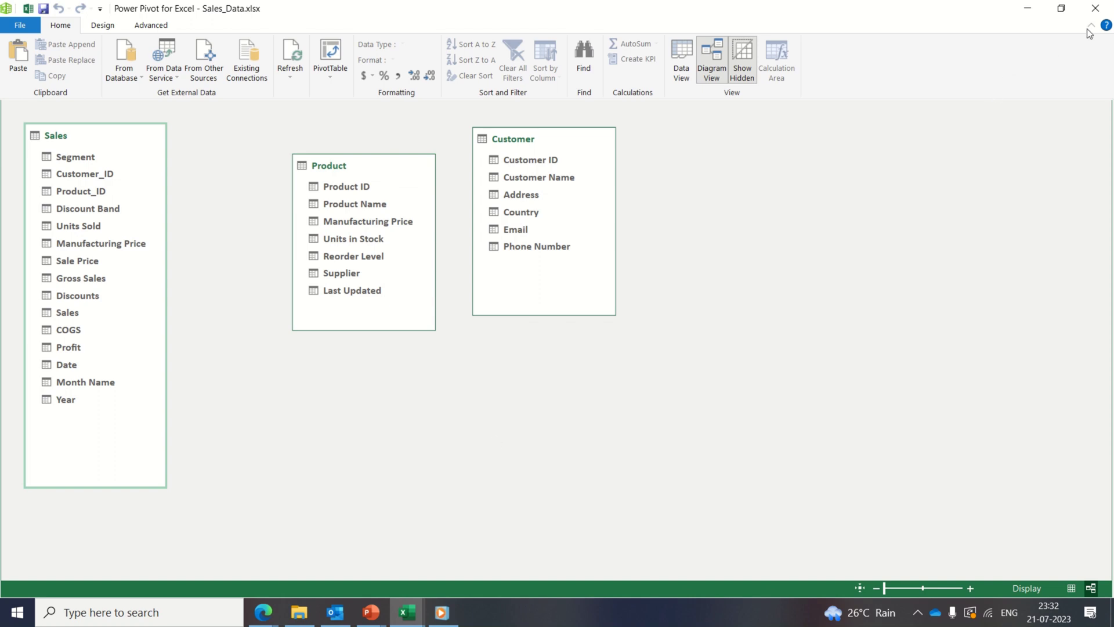
{"action": "left_click", "coordinate": [1095, 8]}
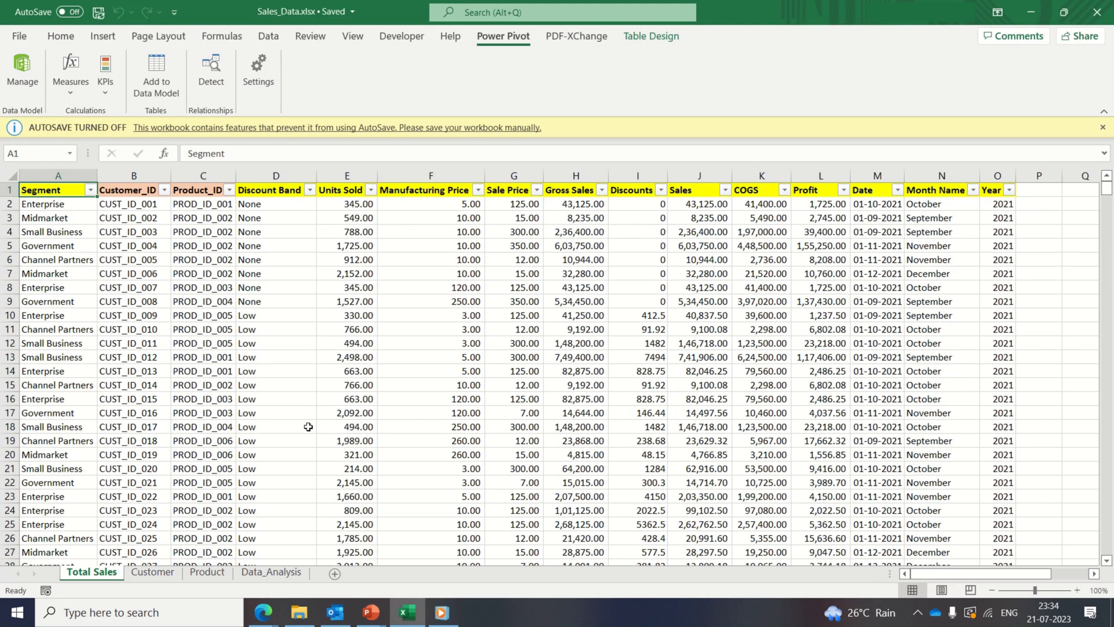
- Insert a PivotTable from the Data Model onto a new worksheet
{"action": "left_click", "coordinate": [1102, 127]}
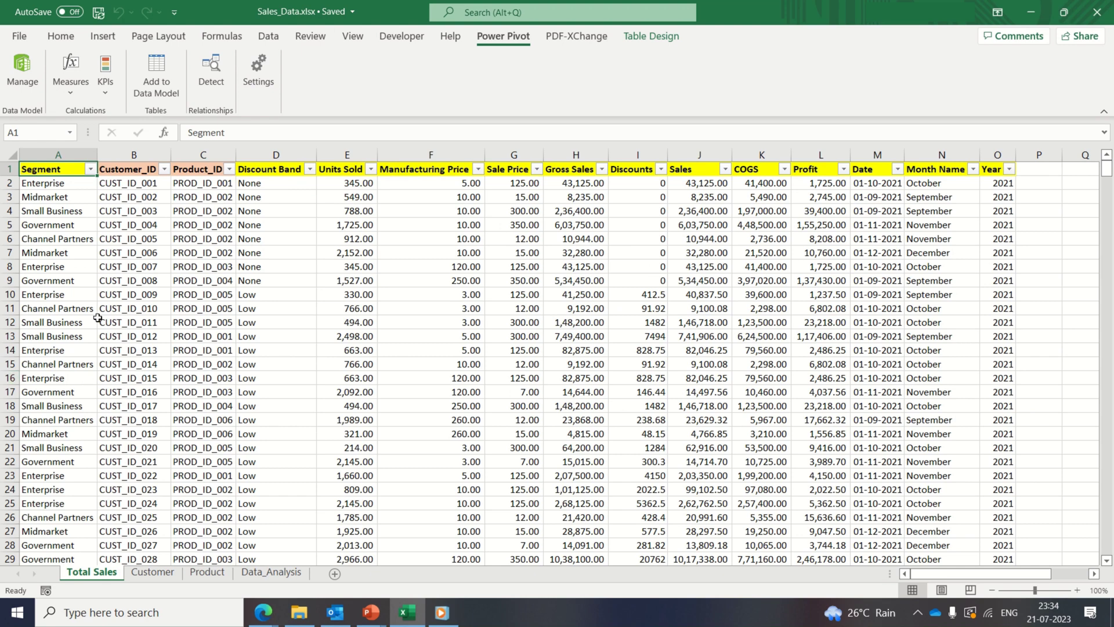
{"action": "left_click", "coordinate": [103, 38]}
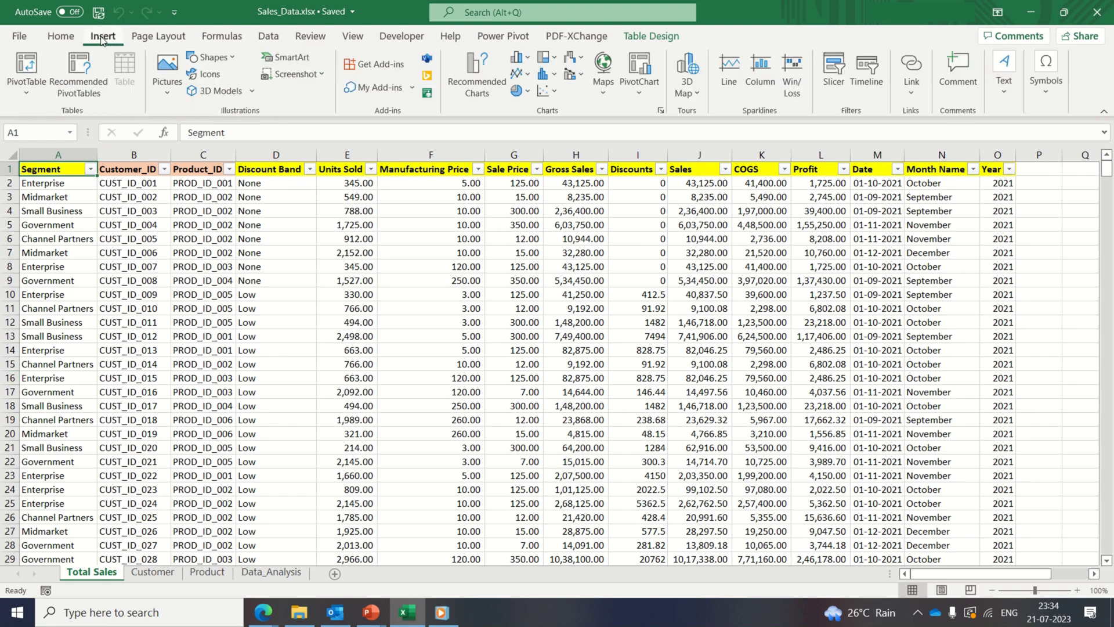
{"action": "left_click", "coordinate": [29, 96]}
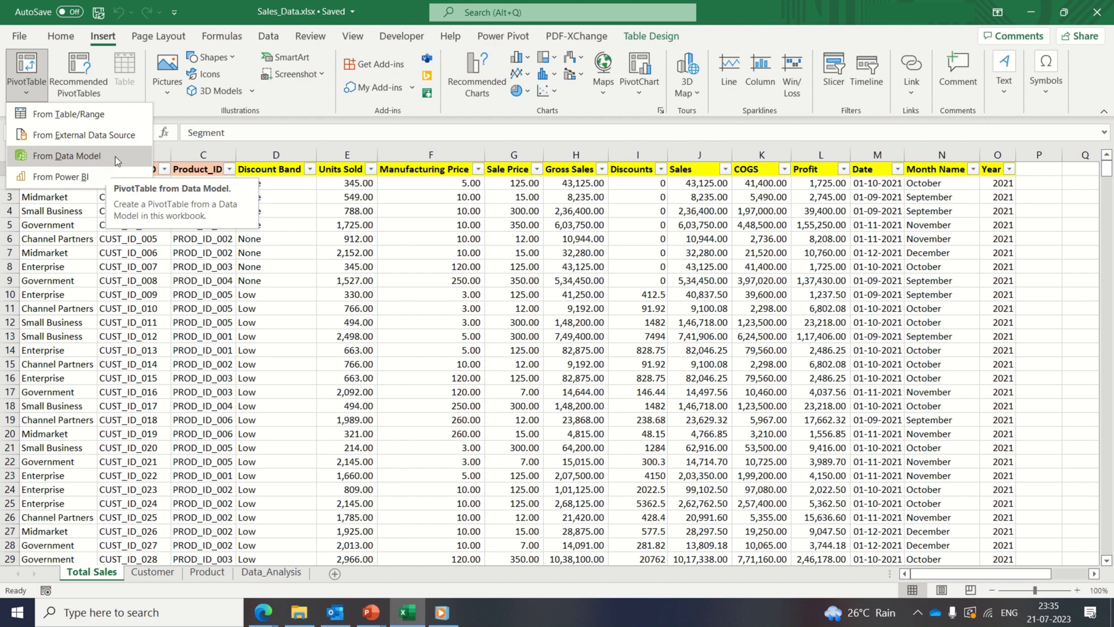
{"action": "left_click", "coordinate": [111, 156]}
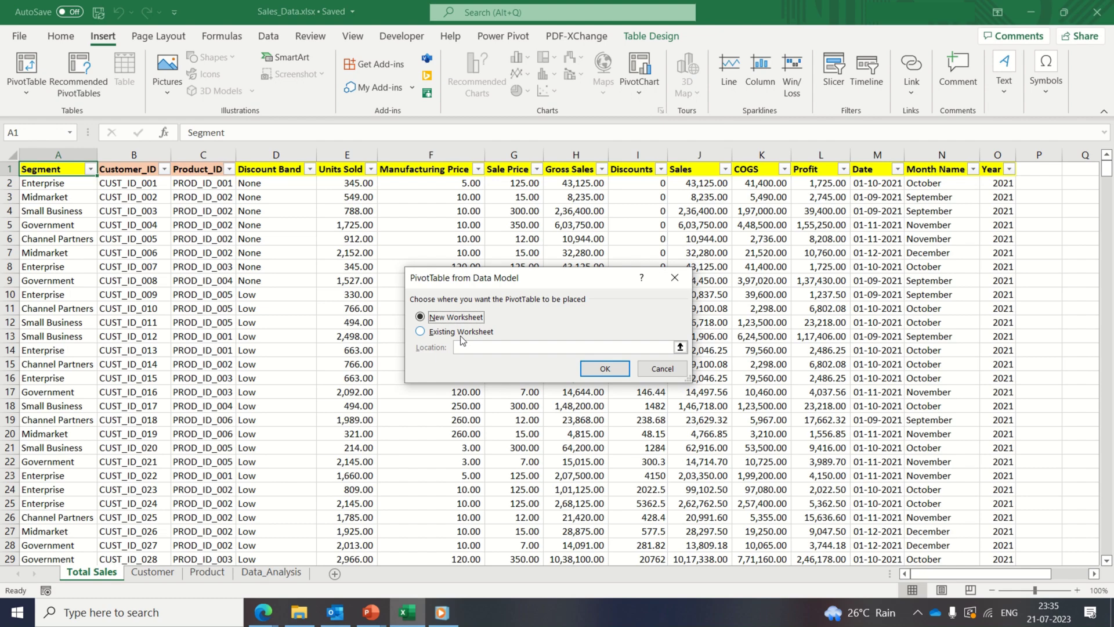
{"action": "left_click", "coordinate": [595, 370]}
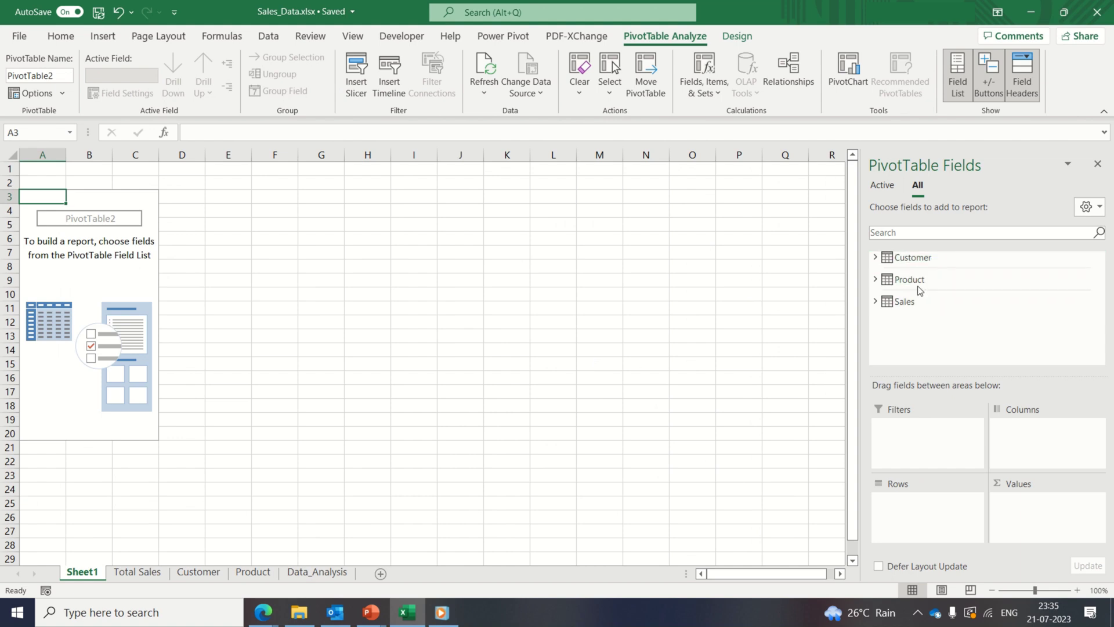
- Expand Sales and Product fields, delete Sheet1 and switch to the Data_Analysis sheet
{"action": "left_click", "coordinate": [875, 301]}
{"action": "scroll", "coordinate": [998, 316], "scroll_direction": "down", "scroll_amount": 1}
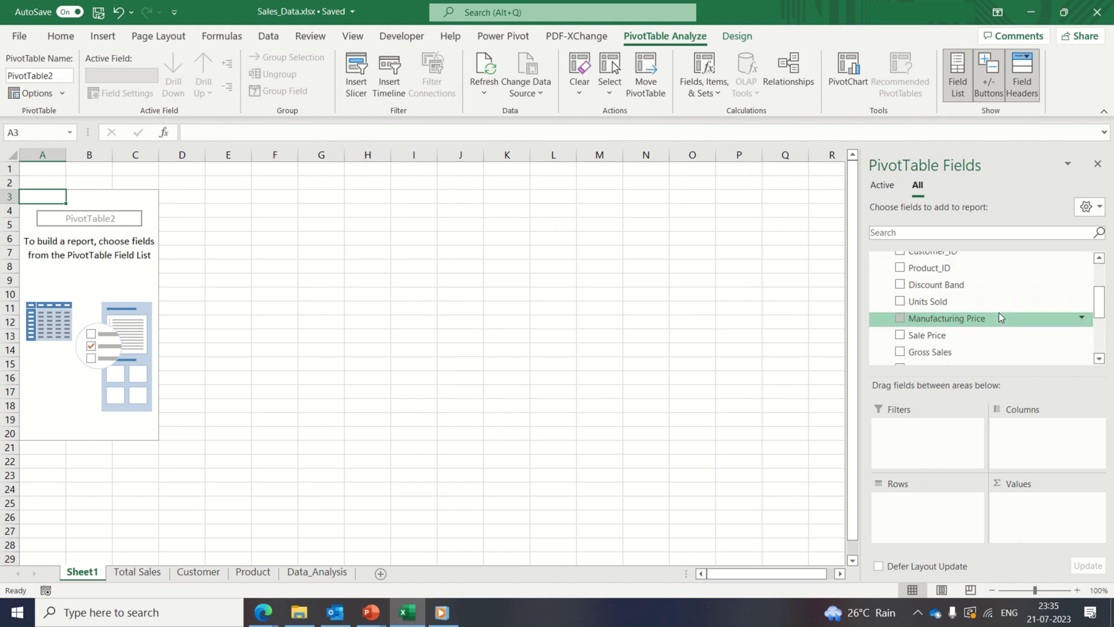
{"action": "scroll", "coordinate": [998, 315], "scroll_direction": "down", "scroll_amount": 2}
{"action": "scroll", "coordinate": [999, 314], "scroll_direction": "up", "scroll_amount": 2}
{"action": "scroll", "coordinate": [999, 314], "scroll_direction": "up", "scroll_amount": 2}
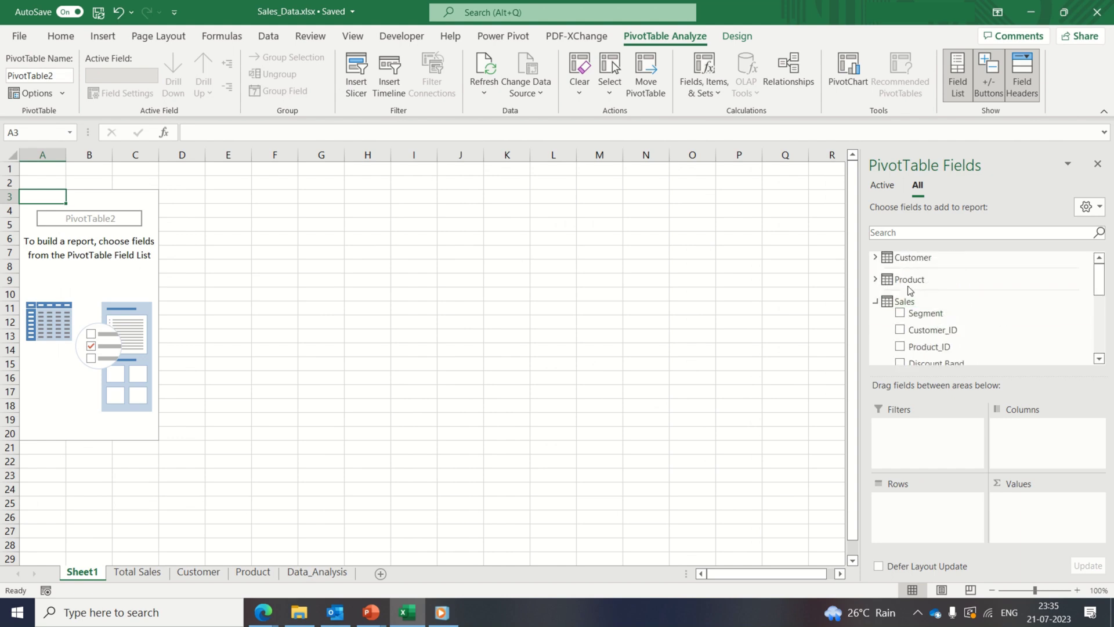
{"action": "left_click", "coordinate": [876, 280]}
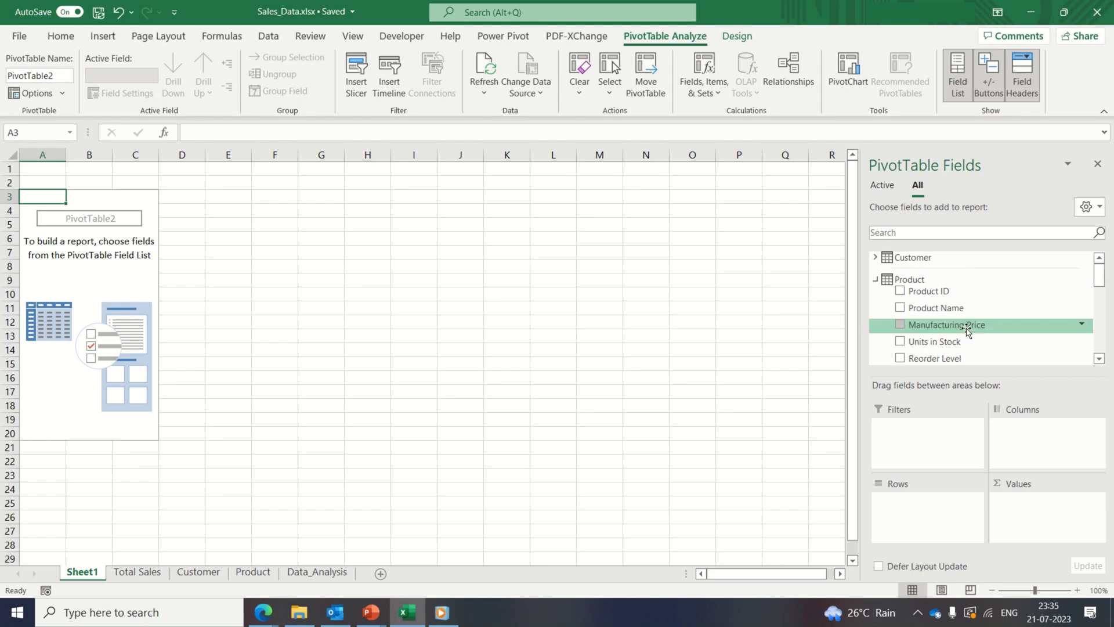
{"action": "right_click", "coordinate": [87, 571]}
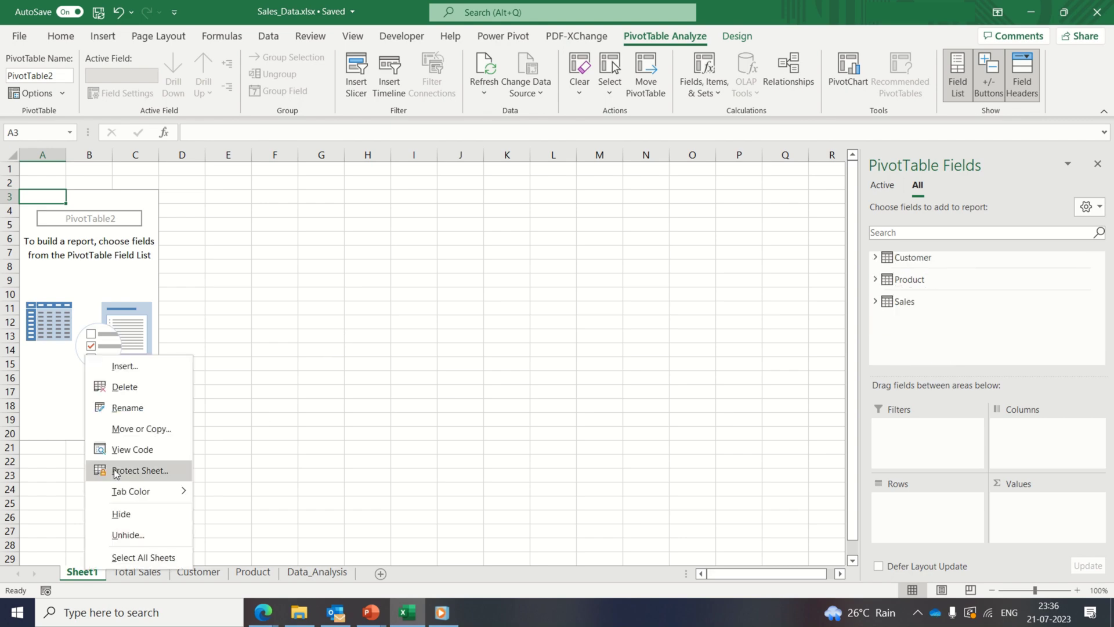
{"action": "left_click", "coordinate": [174, 388]}
{"action": "left_click", "coordinate": [535, 347]}
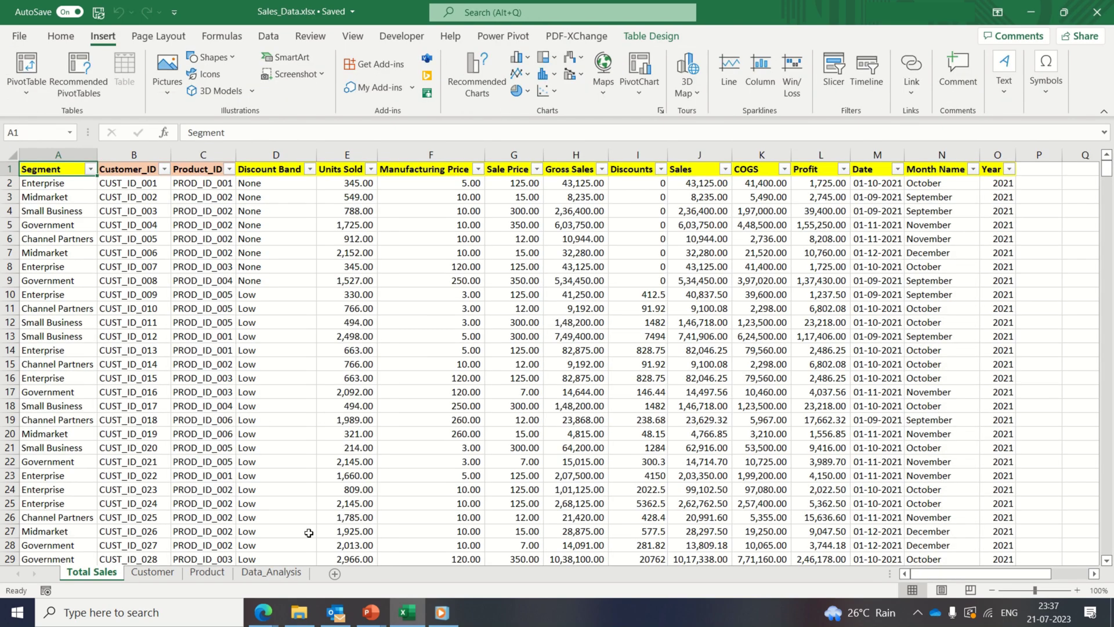
{"action": "left_click", "coordinate": [281, 572]}
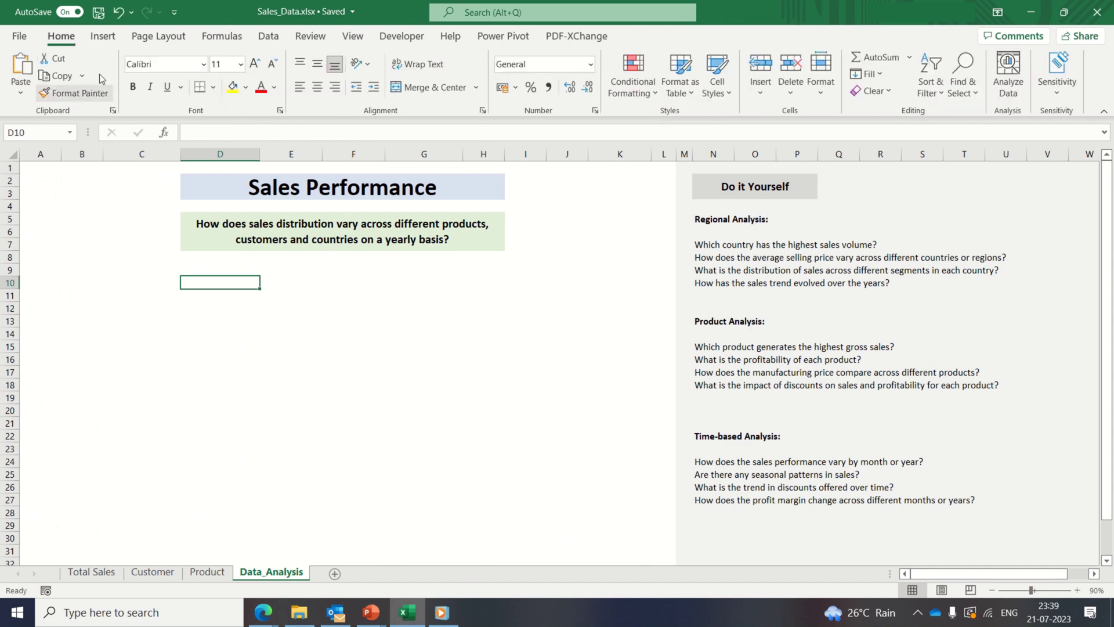
- Start a PivotTable from Table/Range using the whole Total Sales table as source
{"action": "left_click", "coordinate": [100, 39]}
{"action": "left_click", "coordinate": [42, 68]}
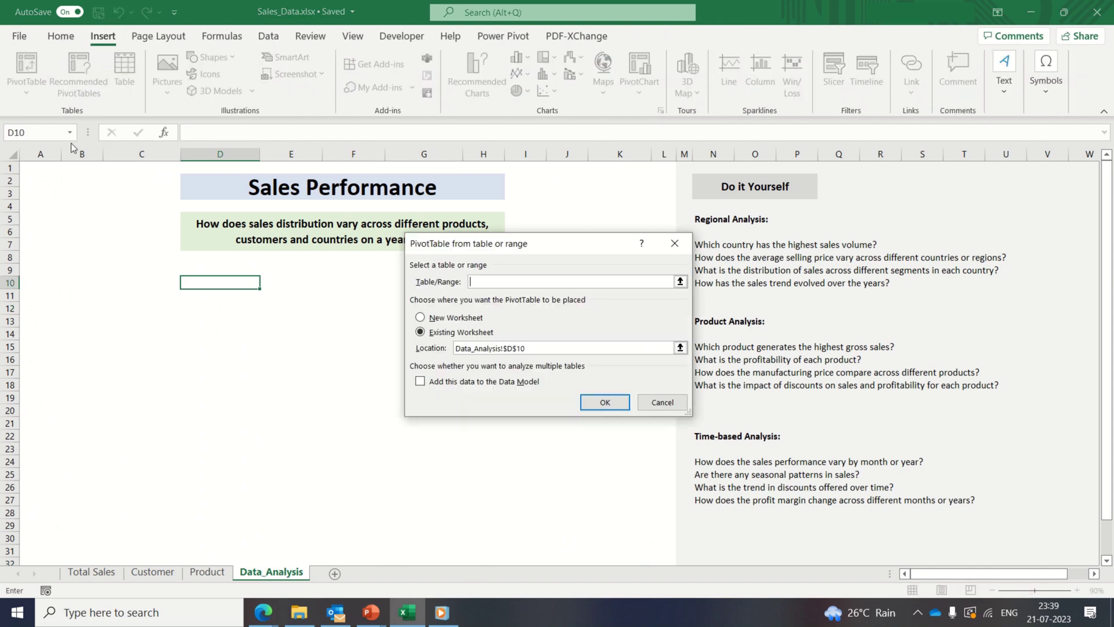
{"action": "left_click", "coordinate": [93, 572]}
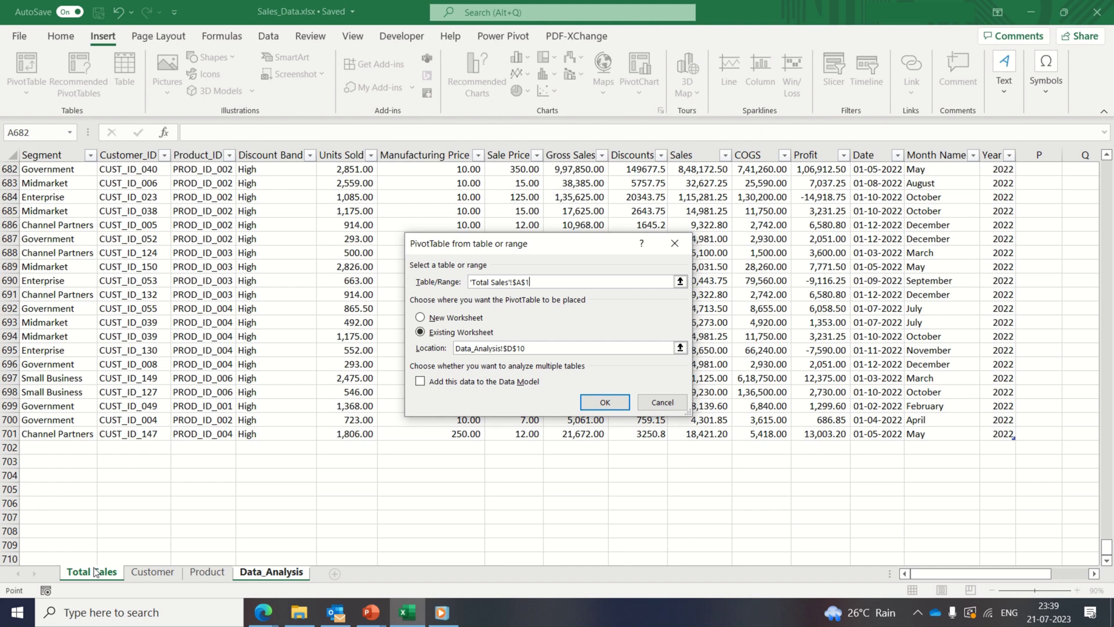
{"action": "key", "text": "ctrl+shift+Right"}
{"action": "key", "text": "ctrl+shift+Down"}
{"action": "scroll", "coordinate": [93, 572], "scroll_direction": "down", "scroll_amount": 1}
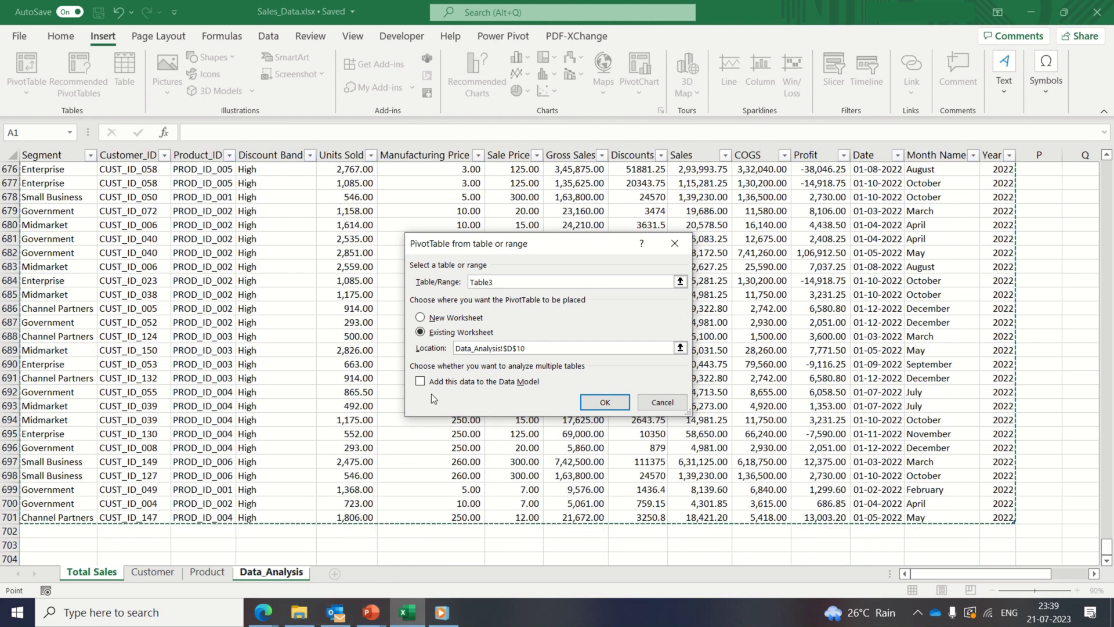
- Place it on the existing worksheet at D10 and add the data to the Data Model
{"action": "left_click", "coordinate": [422, 381]}
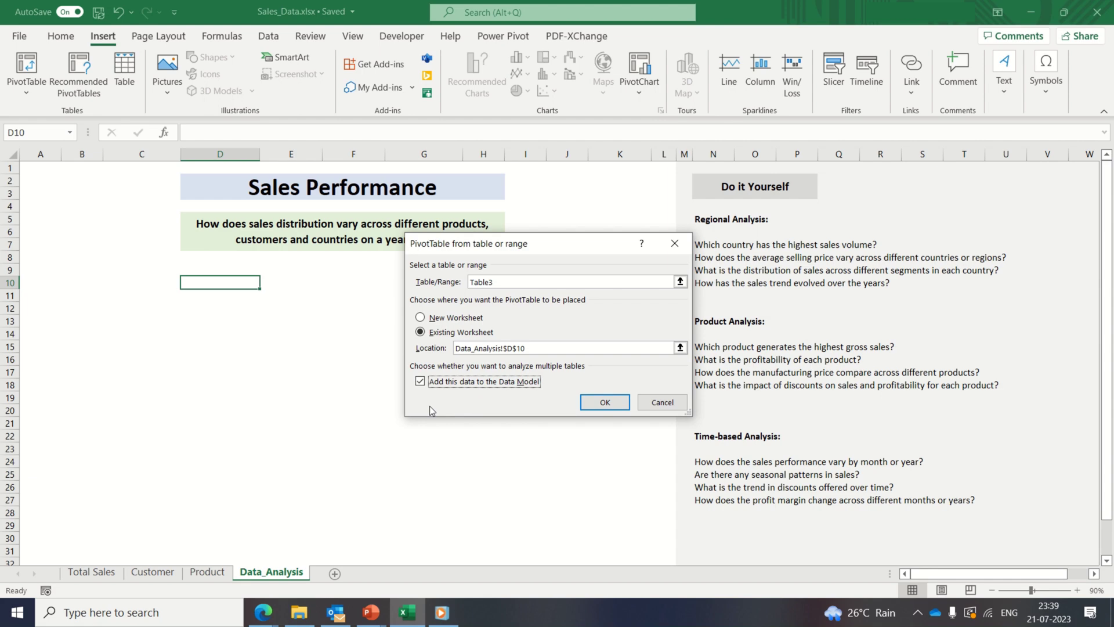
{"action": "left_click", "coordinate": [603, 403]}
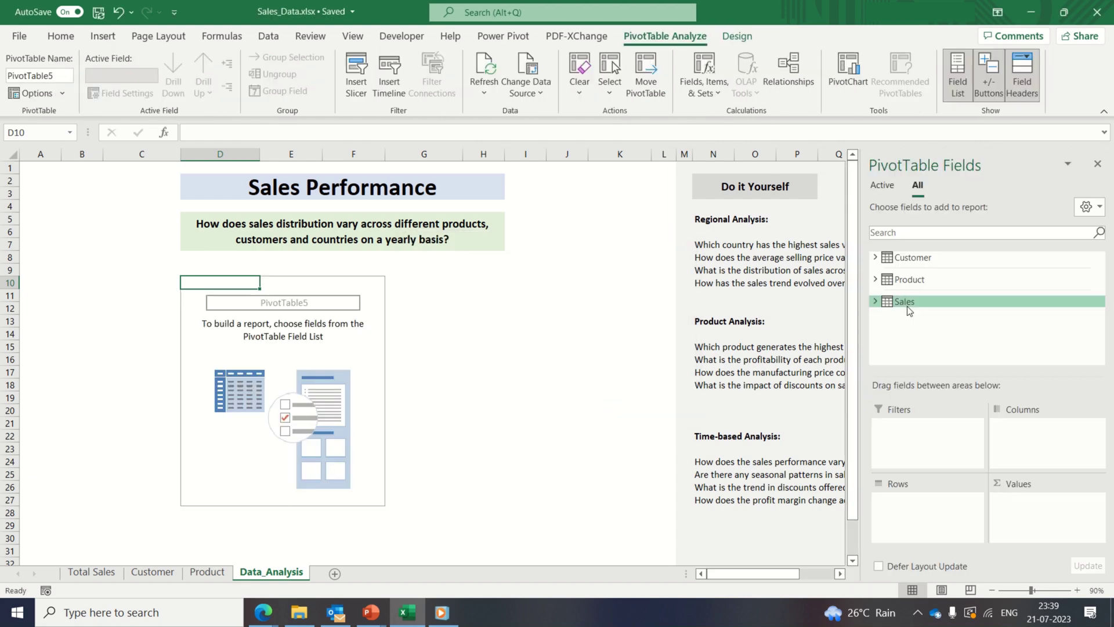
- Expand the Sales, Product and Customer tables in the PivotTable field list
{"action": "left_click", "coordinate": [874, 303]}
{"action": "left_click_drag", "start_coordinate": [1097, 305], "coordinate": [1107, 272]}
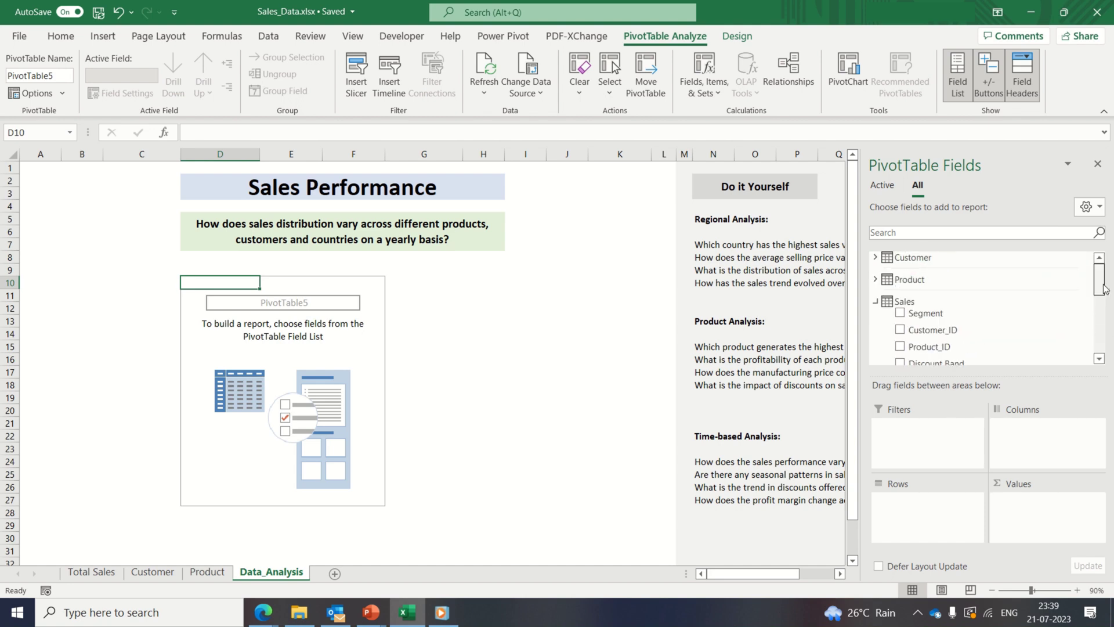
{"action": "left_click", "coordinate": [875, 280]}
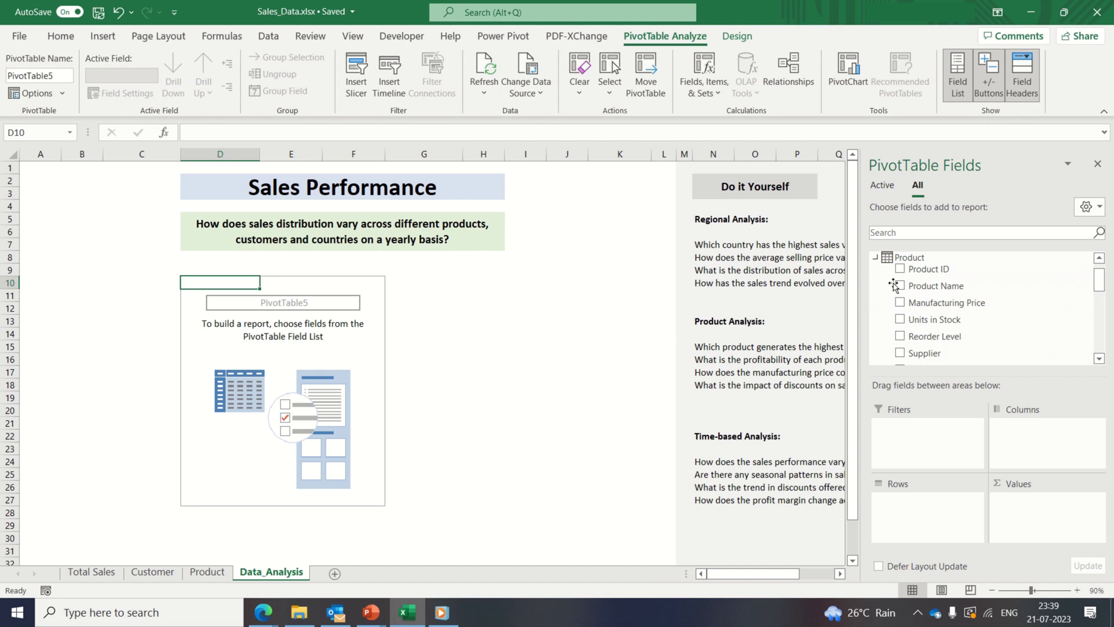
{"action": "left_click_drag", "start_coordinate": [1099, 281], "coordinate": [1100, 266]}
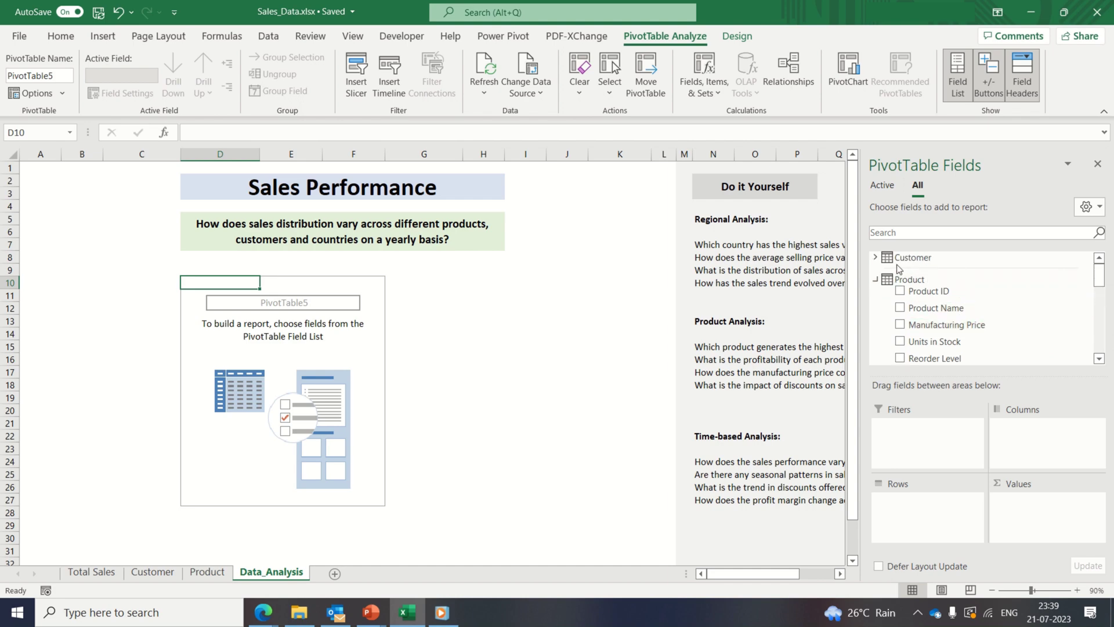
{"action": "left_click", "coordinate": [875, 259]}
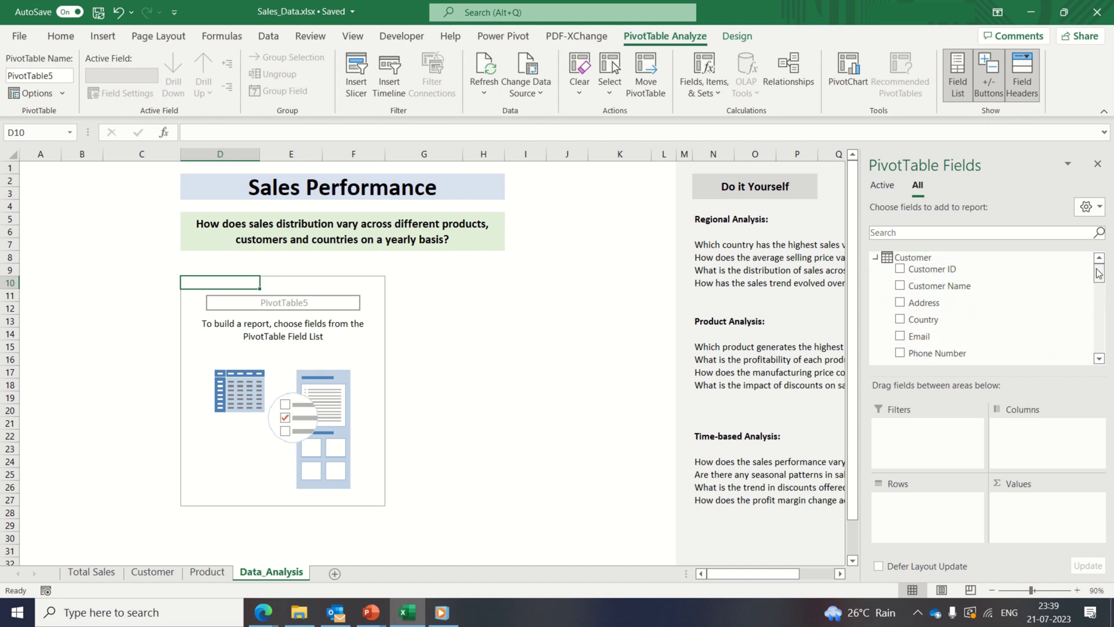
{"action": "mouse_move", "coordinate": [1099, 273]}
{"action": "left_mouse_down"}
{"action": "mouse_move", "coordinate": [1099, 346]}
{"action": "mouse_move", "coordinate": [1097, 263]}
{"action": "mouse_move", "coordinate": [1105, 343]}
{"action": "left_mouse_up"}
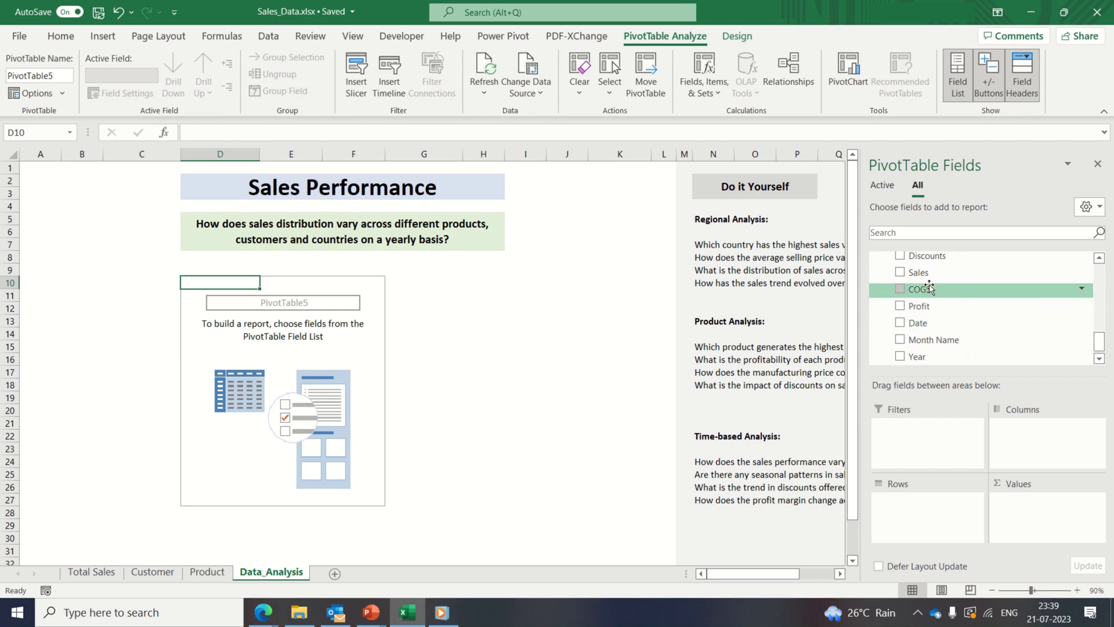
- Put Sum of Sales in Values and Product Name in Rows
{"action": "left_click_drag", "start_coordinate": [922, 272], "coordinate": [1016, 530]}
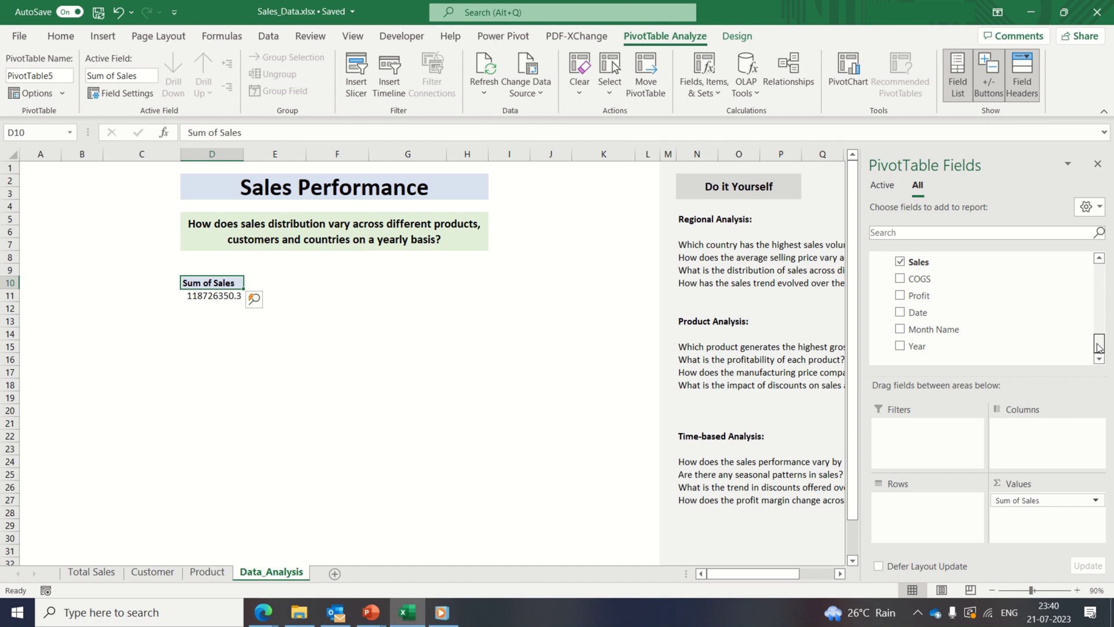
{"action": "left_click_drag", "start_coordinate": [1098, 347], "coordinate": [1091, 296]}
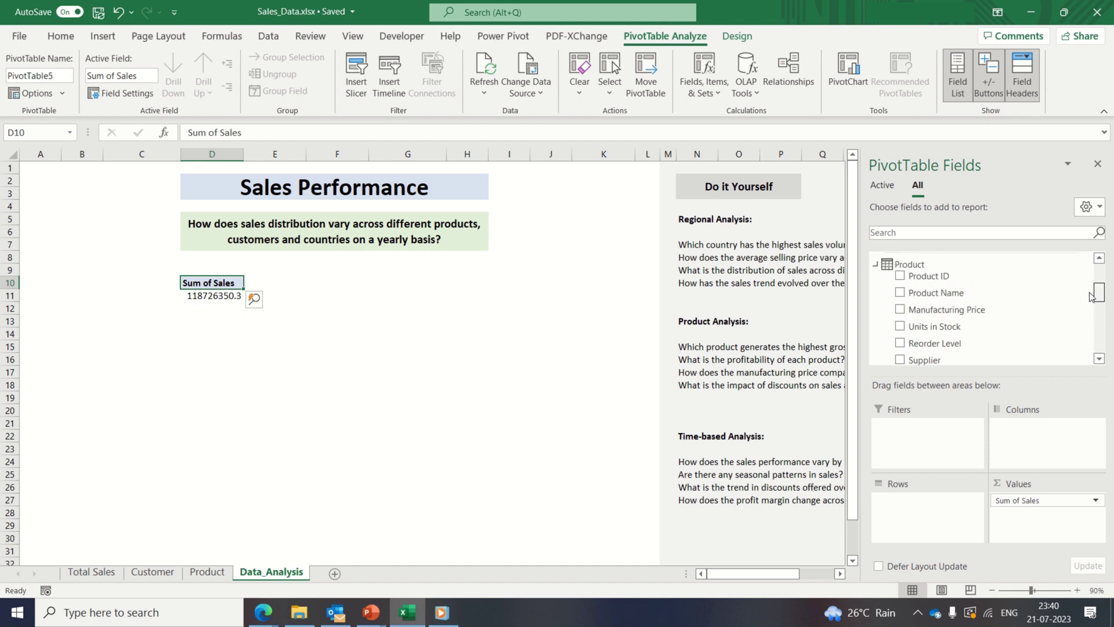
{"action": "mouse_move", "coordinate": [937, 293]}
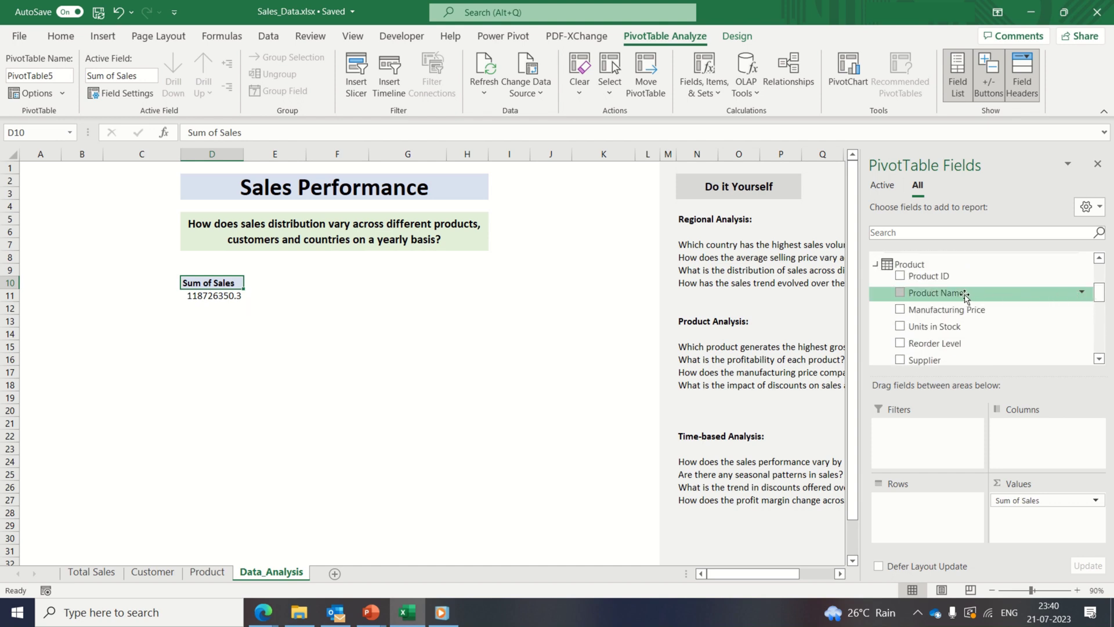
{"action": "mouse_move", "coordinate": [965, 297]}
{"action": "left_mouse_down"}
{"action": "mouse_move", "coordinate": [951, 523]}
{"action": "mouse_move", "coordinate": [937, 515]}
{"action": "left_mouse_up"}
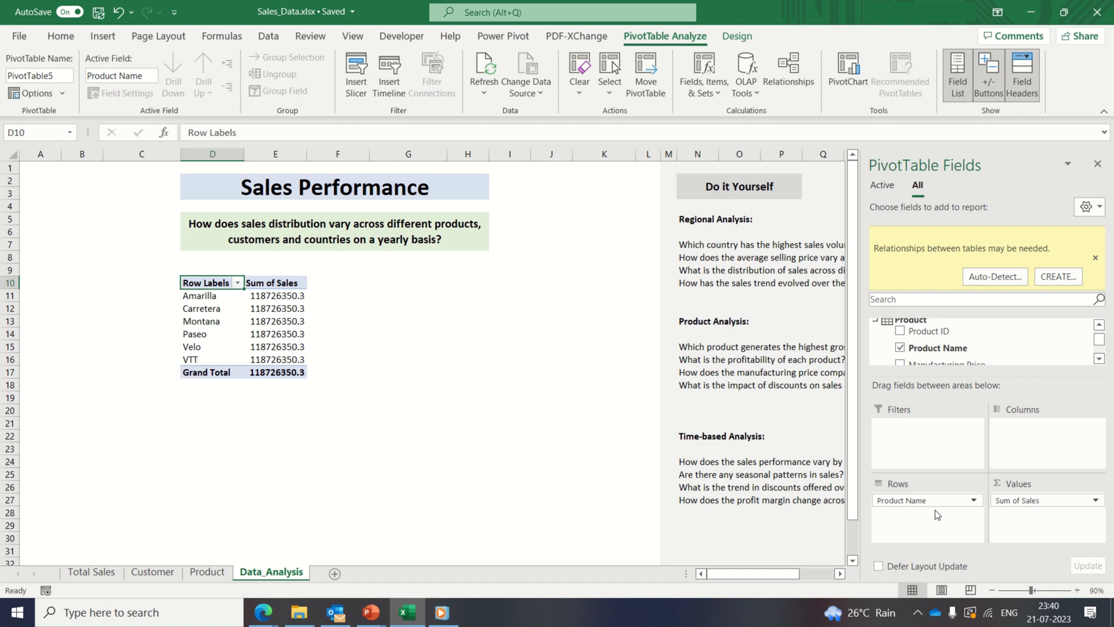
- Begin a relationship with Sales as the table and Product_ID as the foreign column
{"action": "left_click", "coordinate": [1056, 277]}
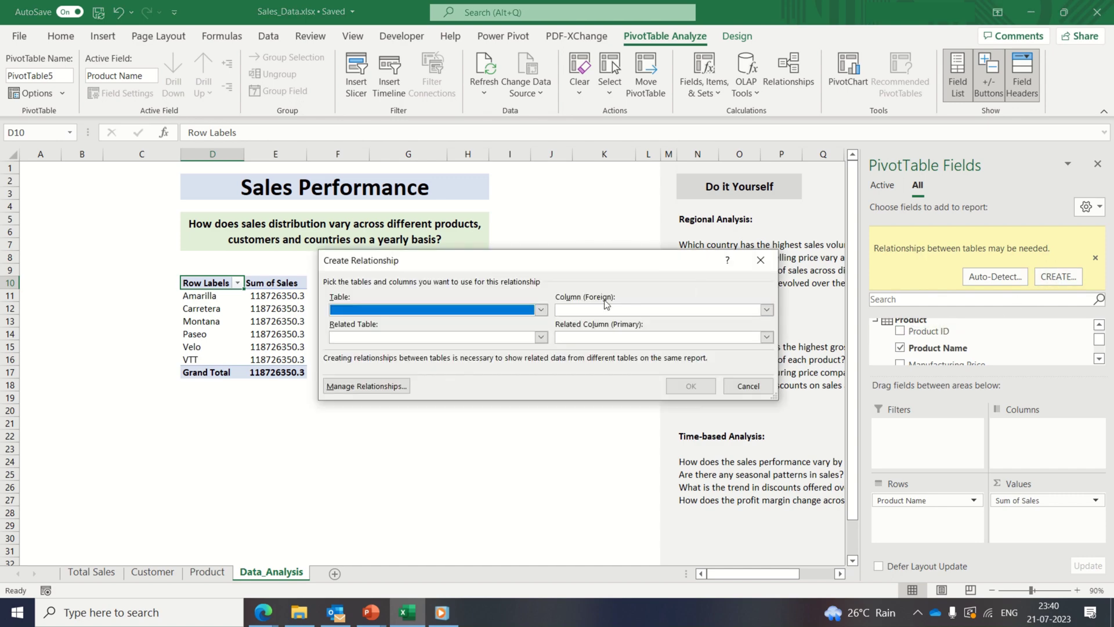
{"action": "left_click", "coordinate": [540, 310]}
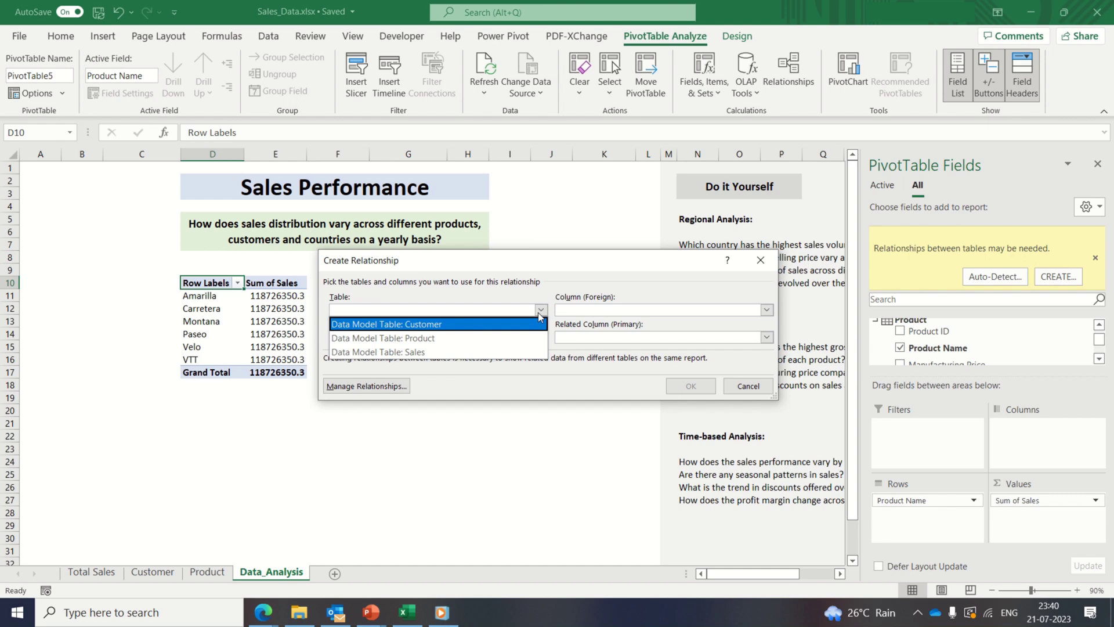
{"action": "left_click", "coordinate": [522, 352]}
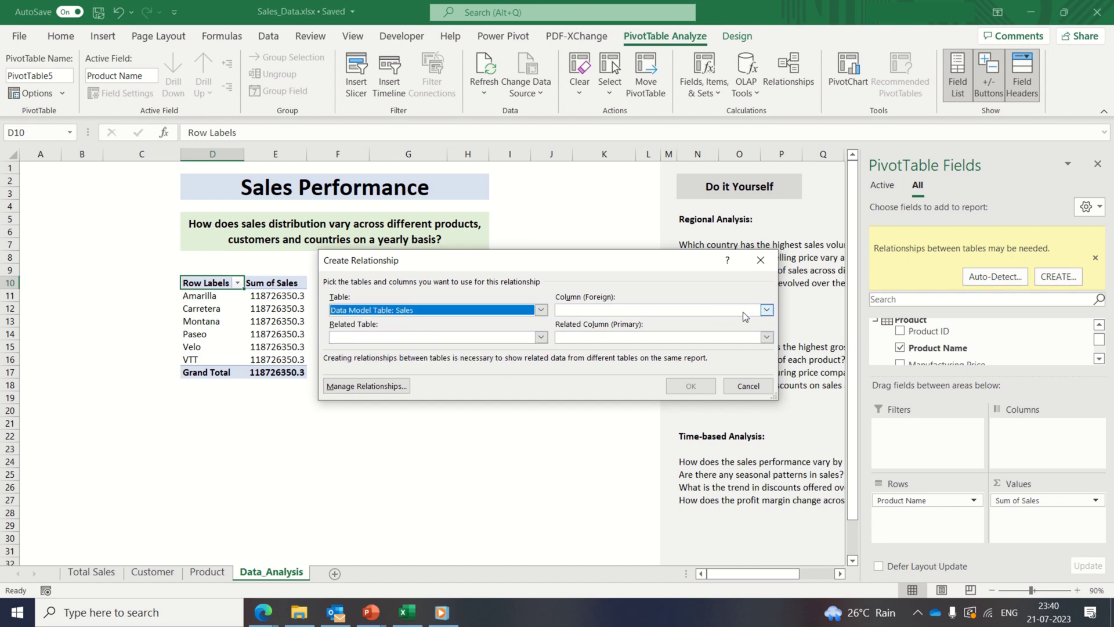
{"action": "left_click", "coordinate": [742, 311]}
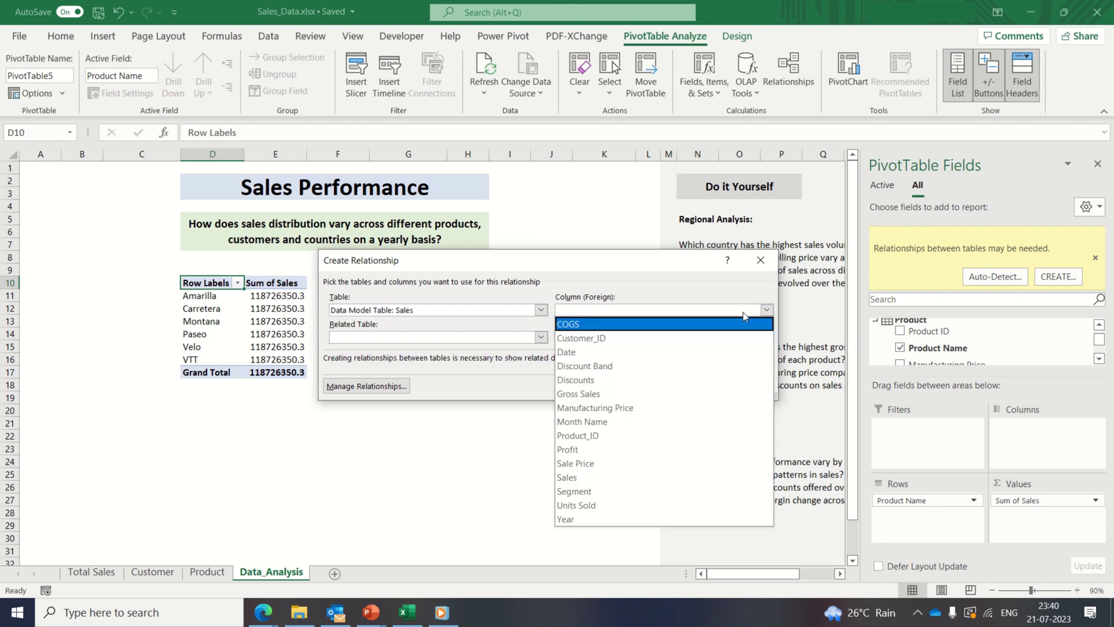
{"action": "left_click", "coordinate": [655, 433]}
- Relate it to the Product table's Product ID column and confirm
{"action": "left_click", "coordinate": [487, 338]}
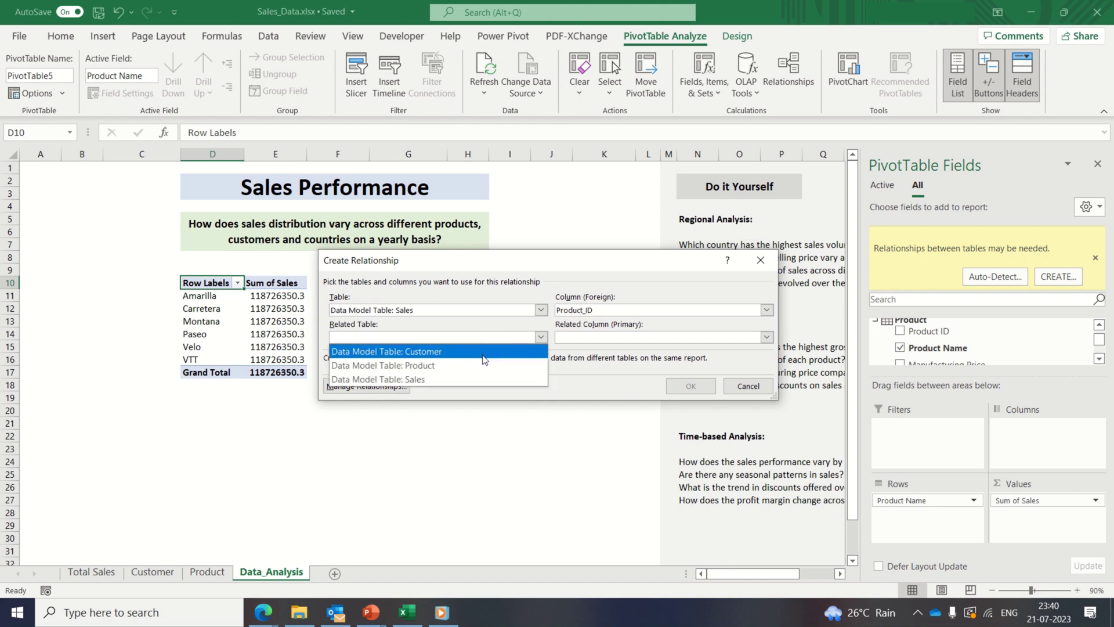
{"action": "left_click", "coordinate": [484, 366]}
{"action": "left_click", "coordinate": [578, 338]}
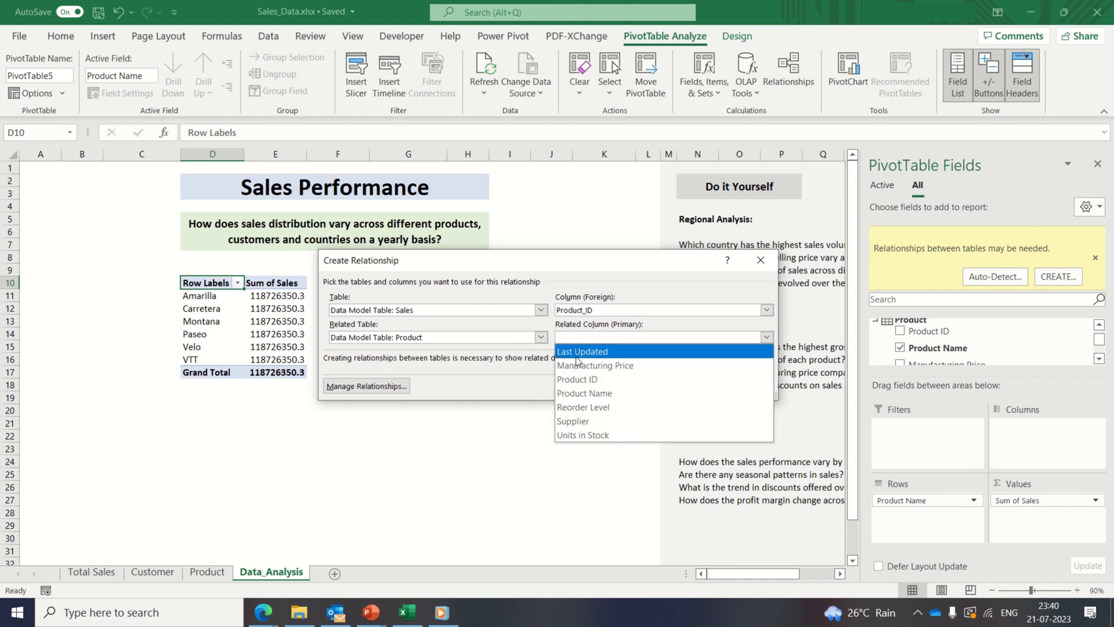
{"action": "left_click", "coordinate": [574, 380]}
{"action": "left_click", "coordinate": [671, 386]}
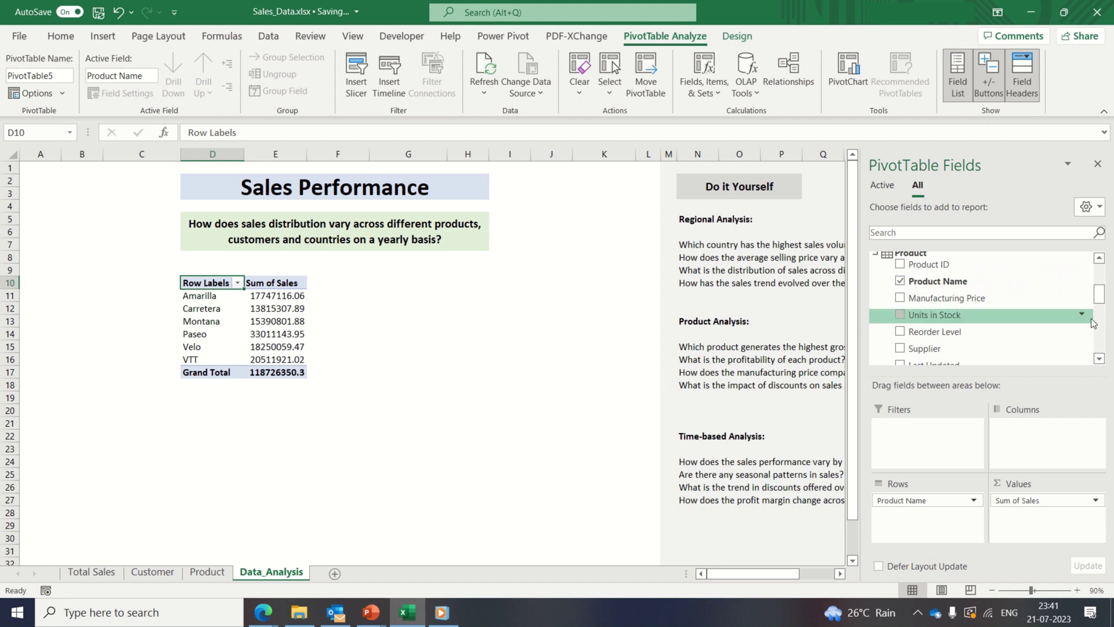
{"action": "left_click_drag", "start_coordinate": [1099, 302], "coordinate": [1098, 273]}
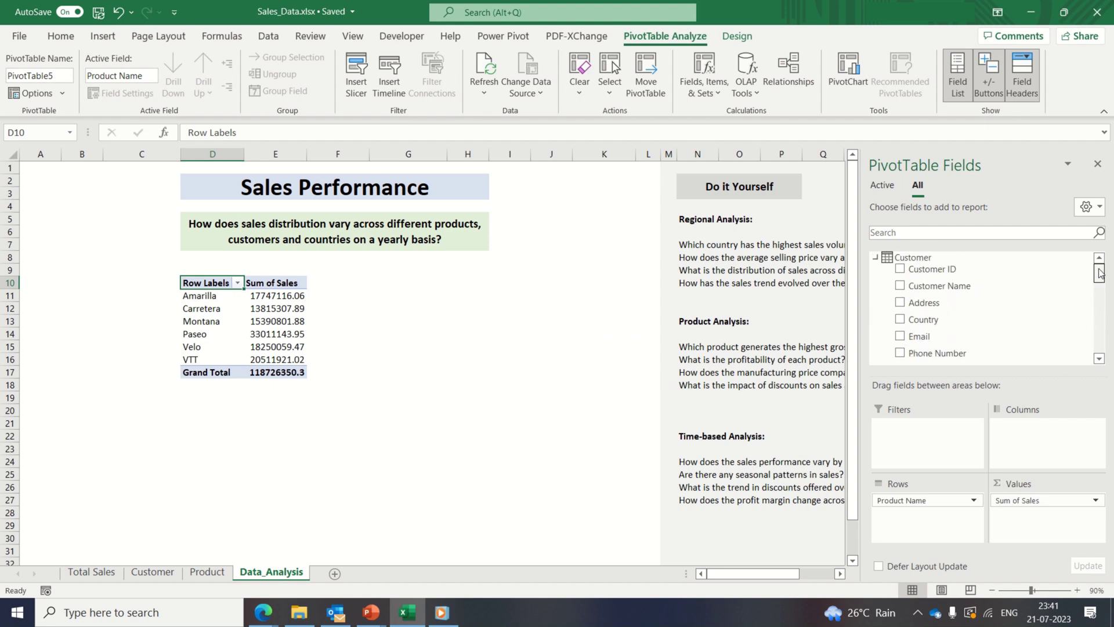
- Add Customer Name under Product Name, then start a relationship from Sales on Customer_ID
{"action": "left_click_drag", "start_coordinate": [955, 288], "coordinate": [918, 522]}
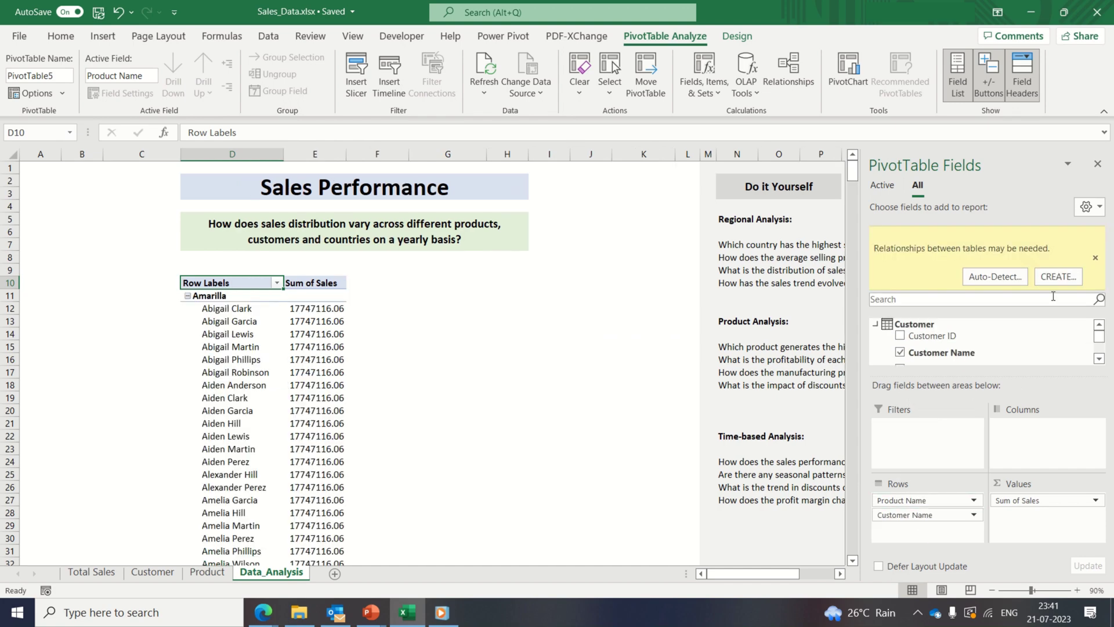
{"action": "left_click", "coordinate": [1056, 276]}
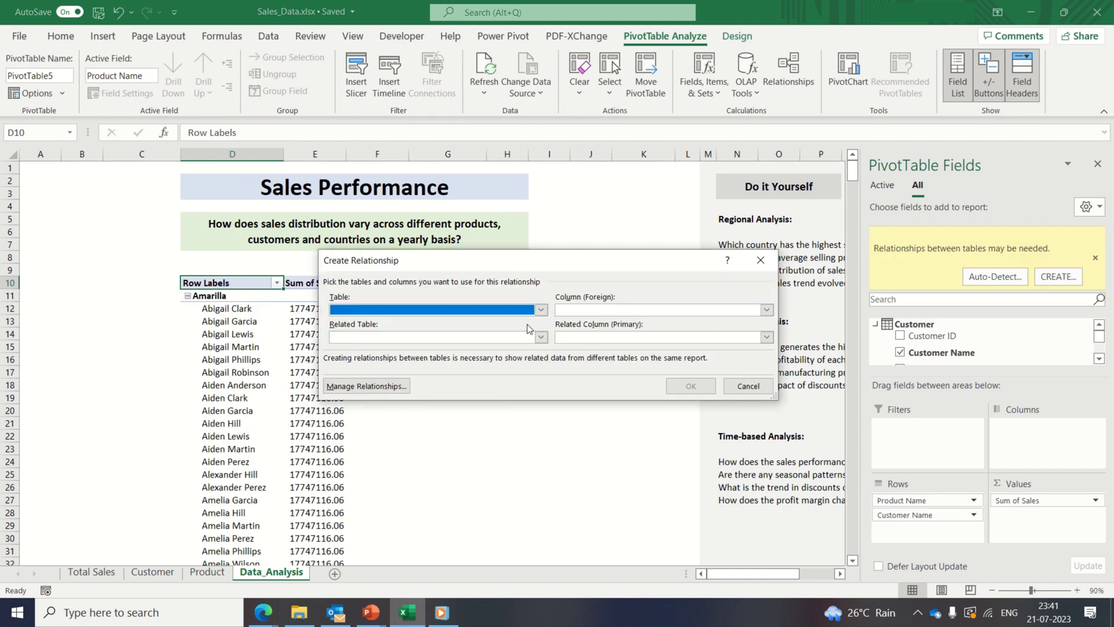
{"action": "left_click", "coordinate": [540, 309]}
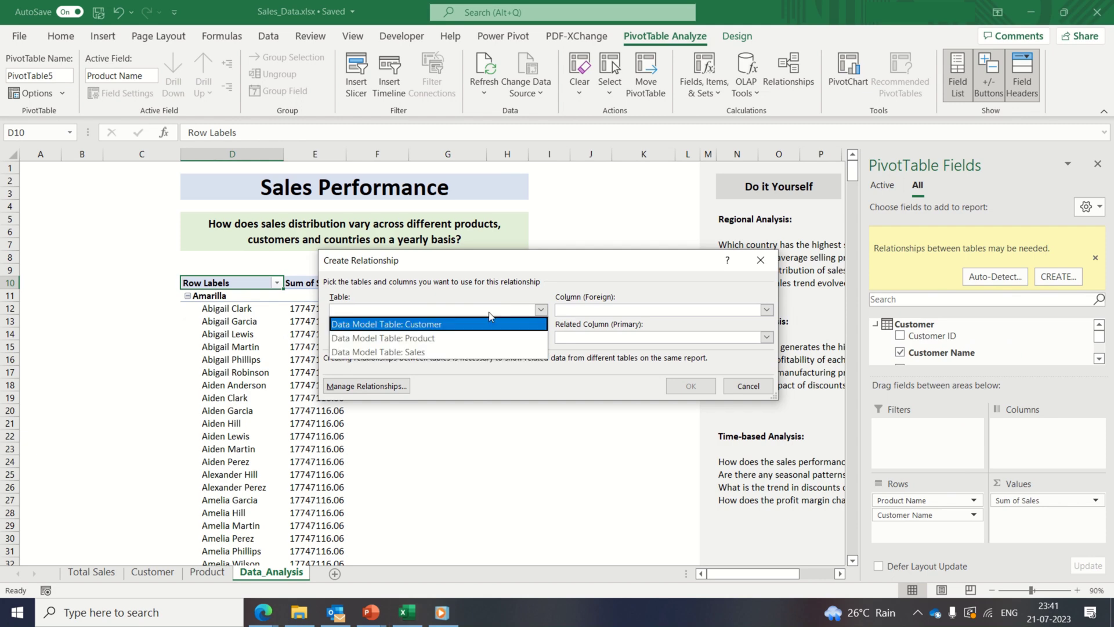
{"action": "left_click", "coordinate": [480, 351]}
{"action": "left_click", "coordinate": [598, 307]}
{"action": "left_click", "coordinate": [595, 338]}
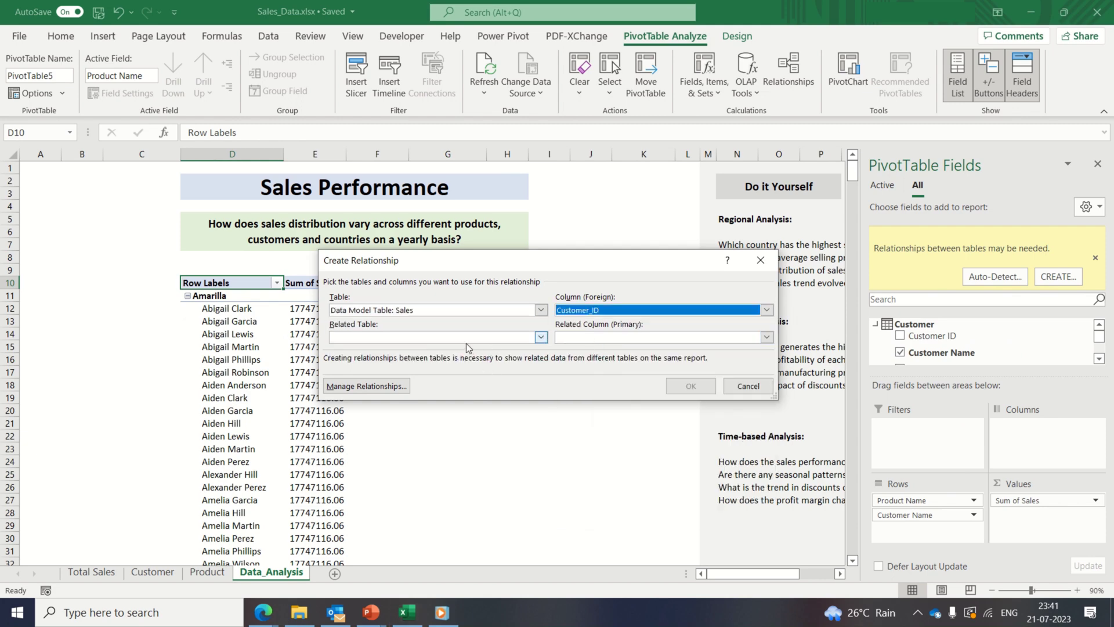
- Relate it to the Customer table's Customer ID column and confirm
{"action": "left_click", "coordinate": [465, 340]}
{"action": "left_click", "coordinate": [466, 350]}
{"action": "left_click", "coordinate": [608, 338]}
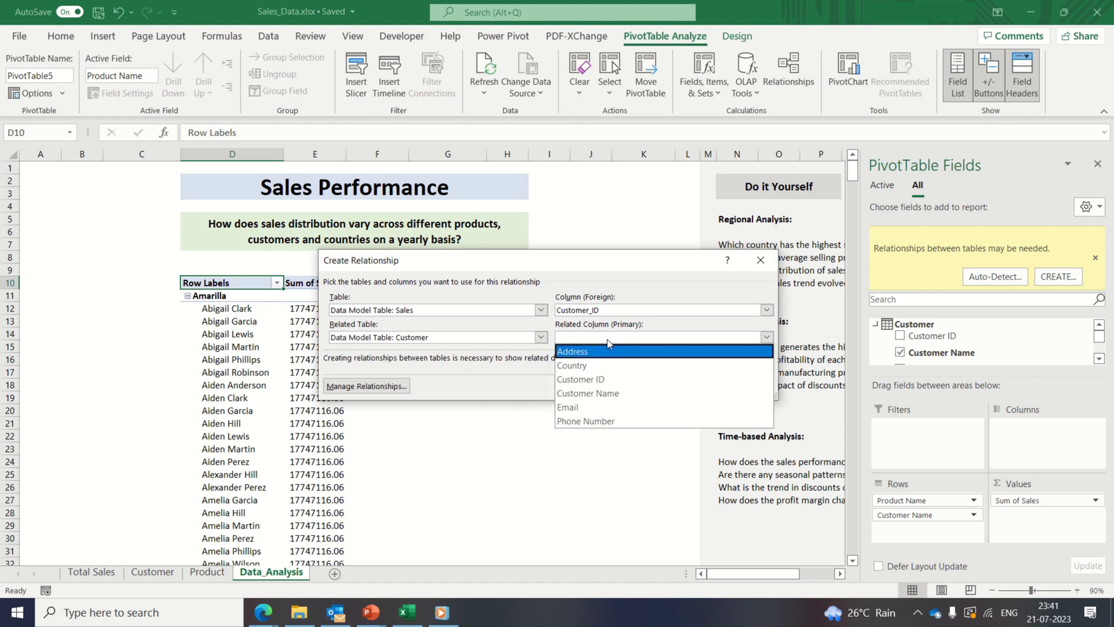
{"action": "left_click", "coordinate": [598, 380]}
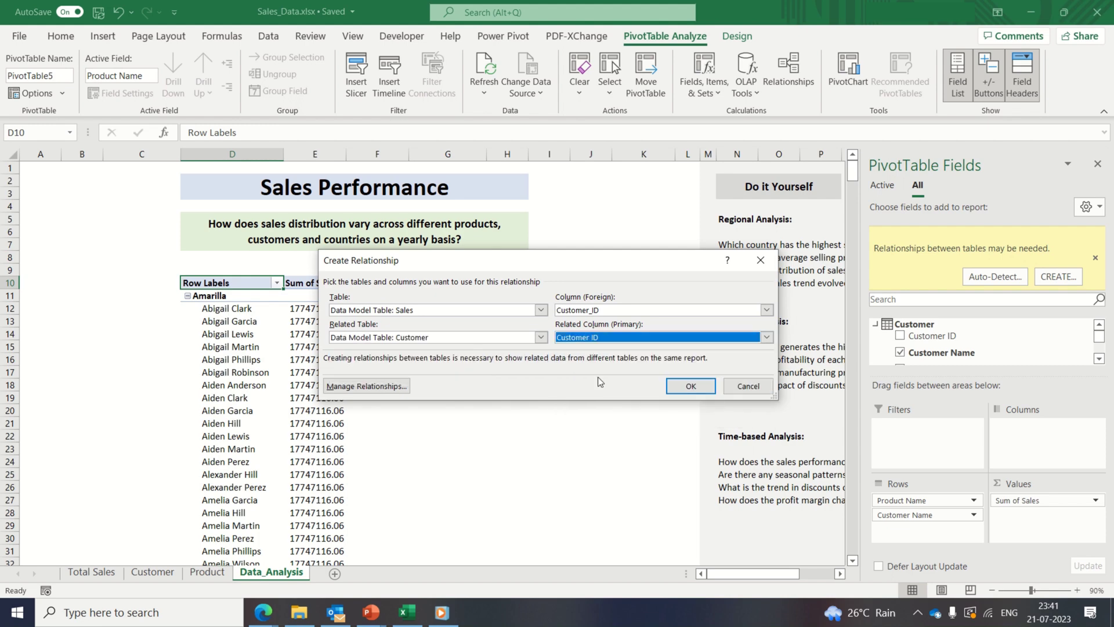
{"action": "left_click", "coordinate": [678, 386]}
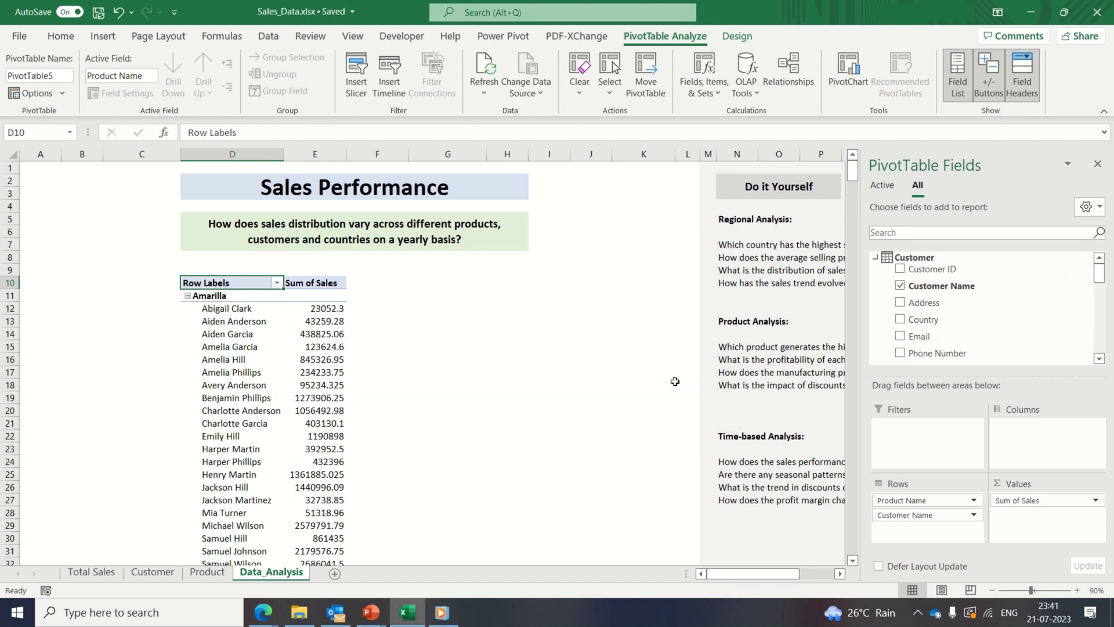
- Add Country to Rows, switch to Classic PivotTable layout and autofit column E for customer names
{"action": "left_click_drag", "start_coordinate": [923, 320], "coordinate": [916, 535]}
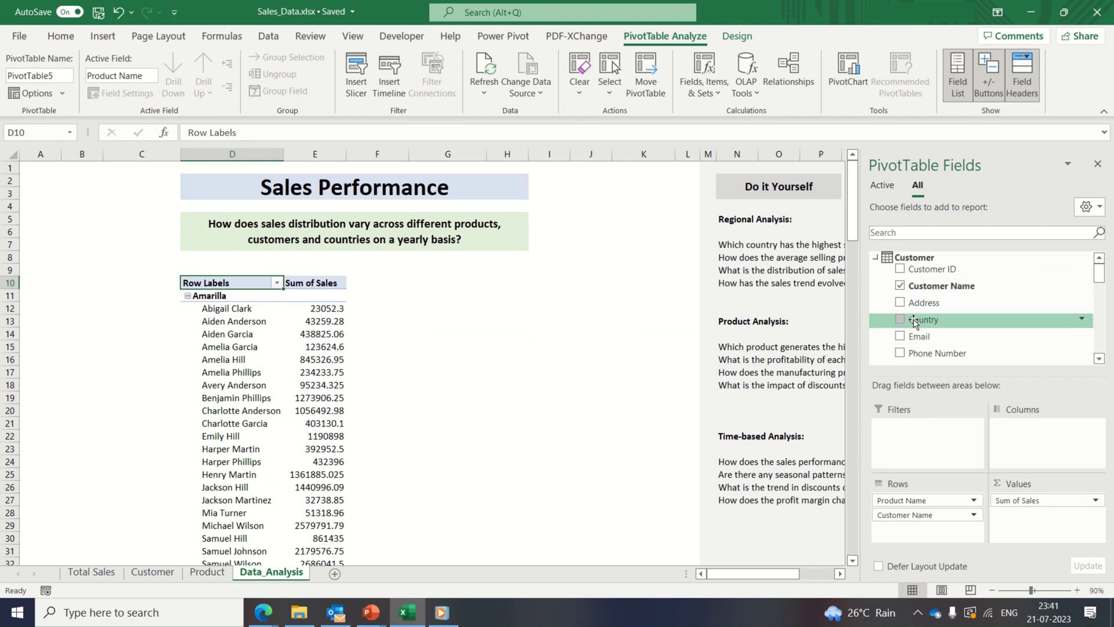
{"action": "right_click", "coordinate": [240, 333]}
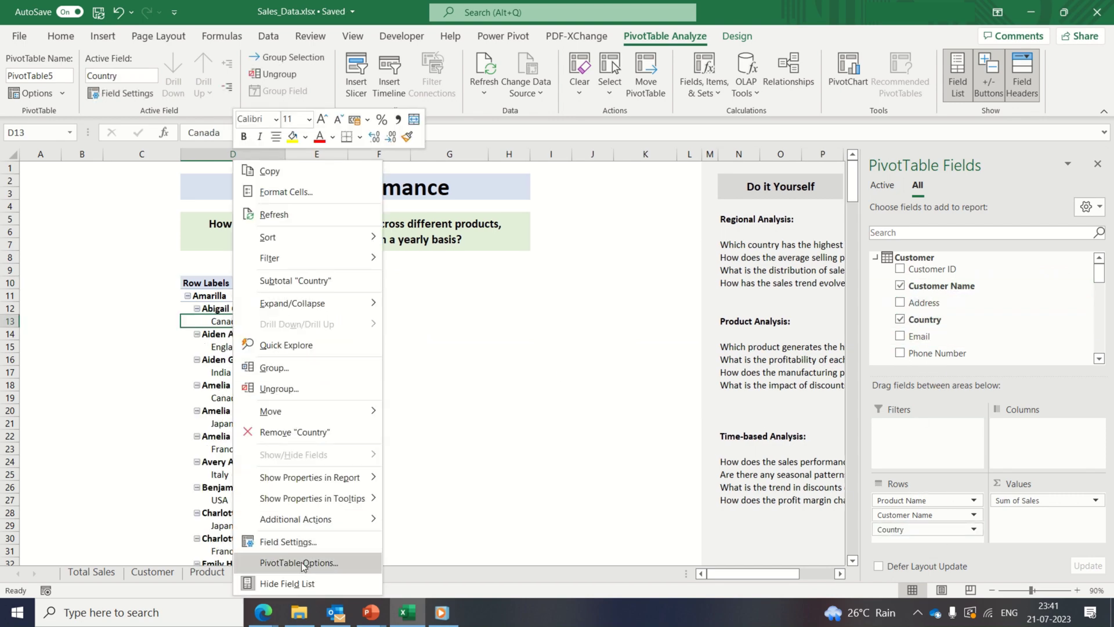
{"action": "left_click", "coordinate": [279, 563]}
{"action": "left_click", "coordinate": [405, 292]}
{"action": "left_click", "coordinate": [175, 407]}
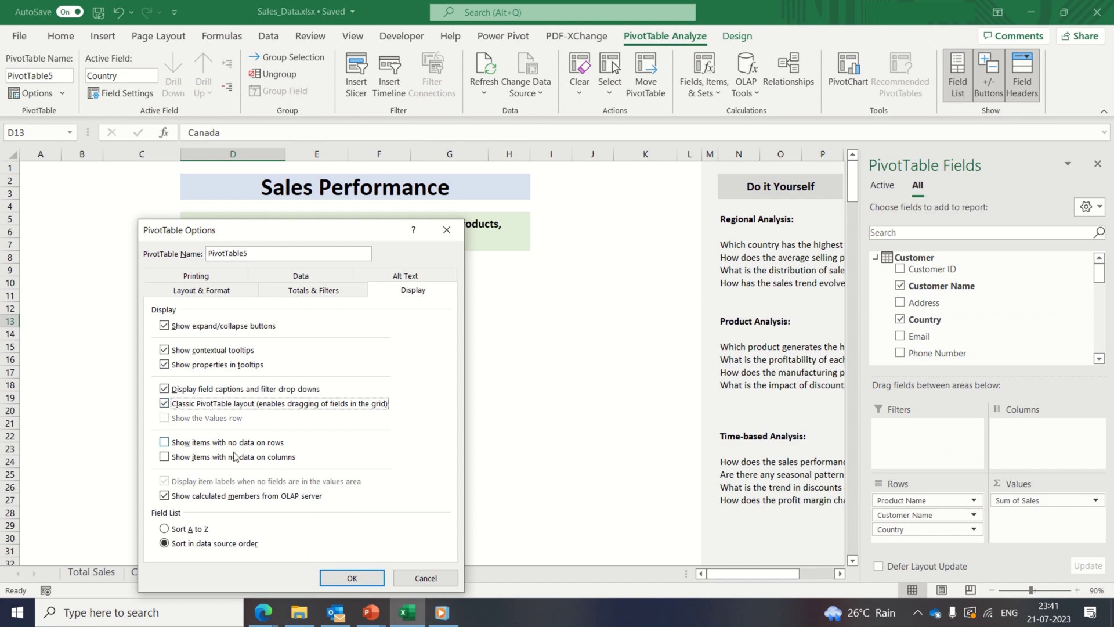
{"action": "left_click", "coordinate": [357, 577]}
{"action": "double_click", "coordinate": [344, 157]}
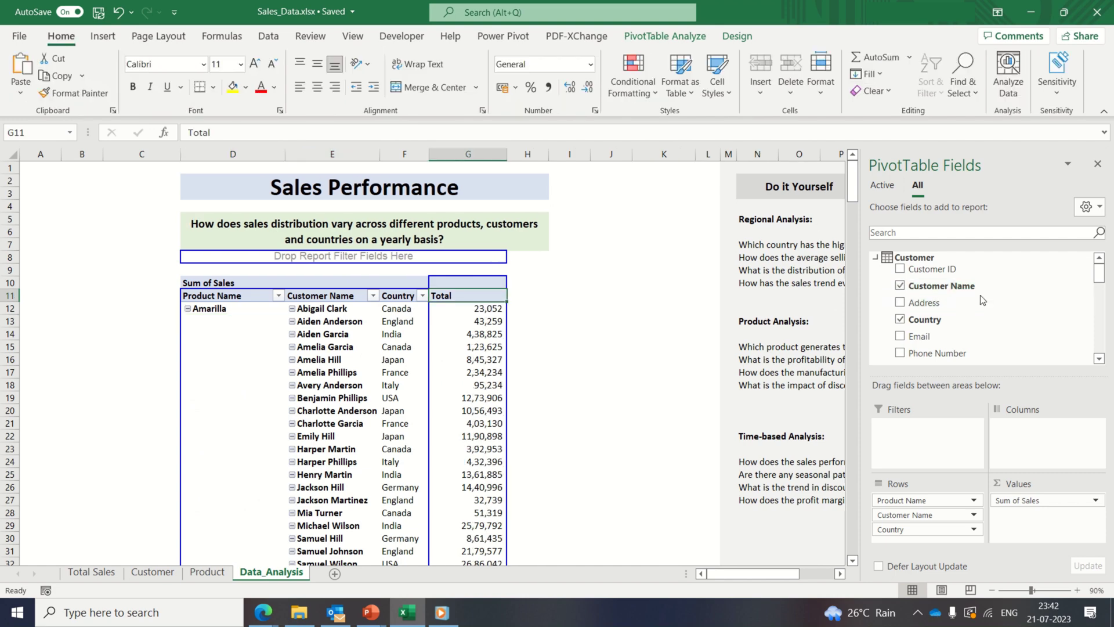
{"action": "scroll", "coordinate": [980, 299], "scroll_direction": "down", "scroll_amount": 5}
{"action": "scroll", "coordinate": [980, 300], "scroll_direction": "down", "scroll_amount": 3}
{"action": "scroll", "coordinate": [980, 300], "scroll_direction": "down", "scroll_amount": 3}
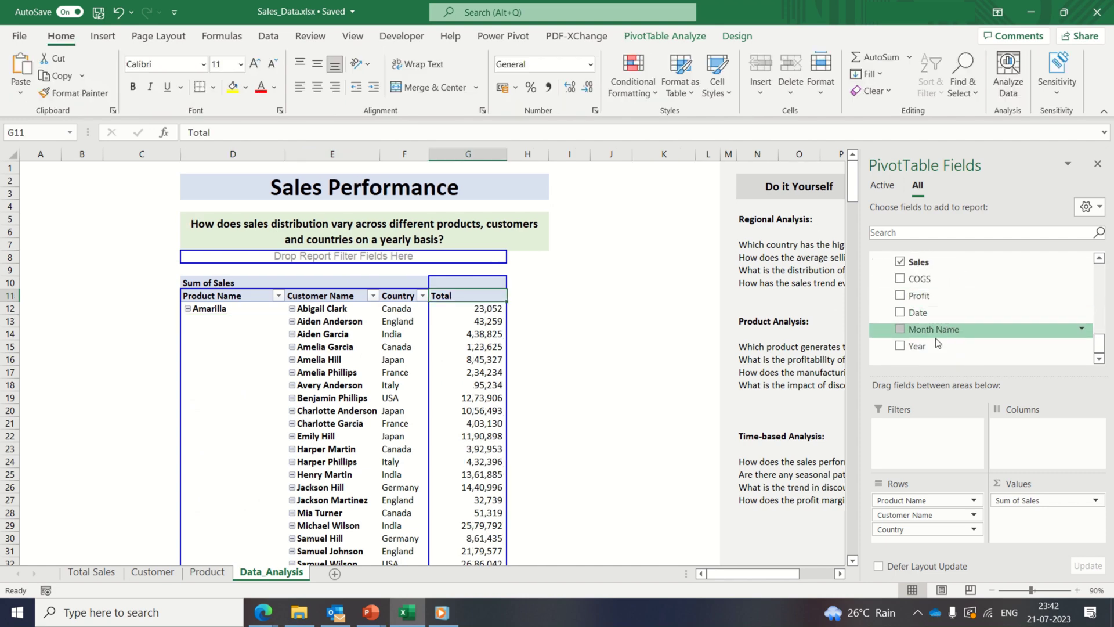
- Add Year as a report filter and set it to 2021
{"action": "left_click_drag", "start_coordinate": [936, 342], "coordinate": [940, 443]}
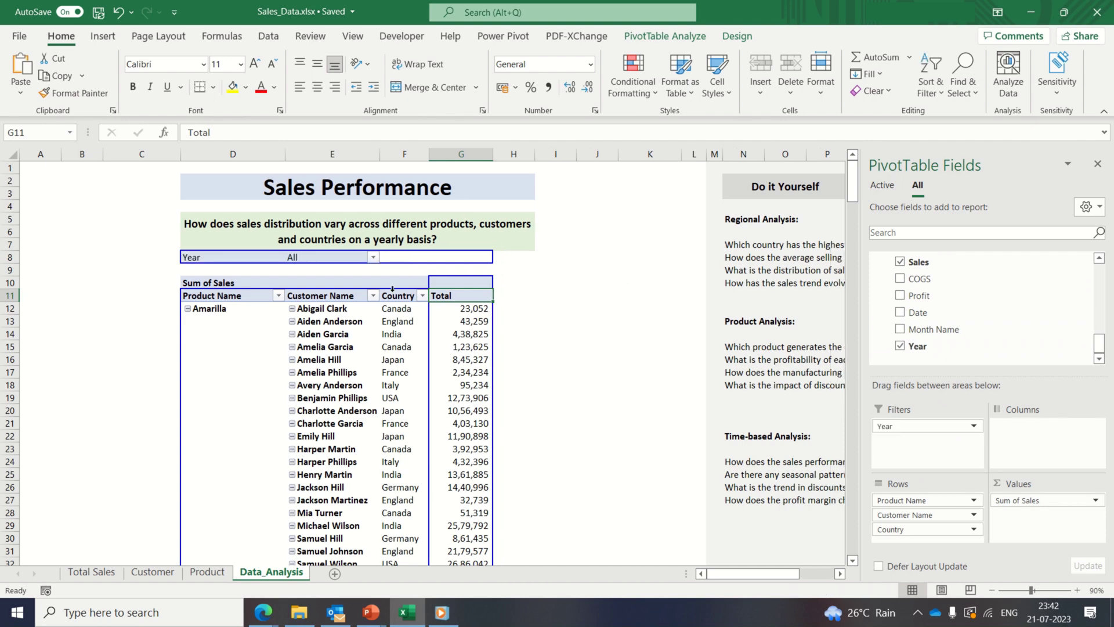
{"action": "left_click", "coordinate": [374, 256]}
{"action": "left_click", "coordinate": [216, 293]}
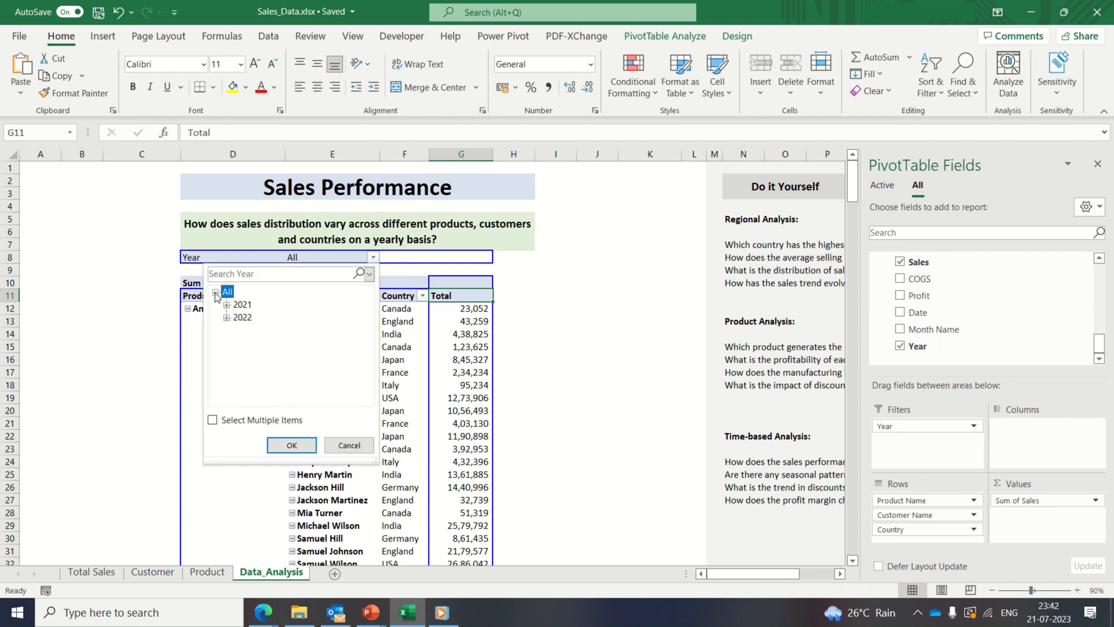
{"action": "left_click", "coordinate": [243, 304]}
{"action": "left_click", "coordinate": [292, 444]}
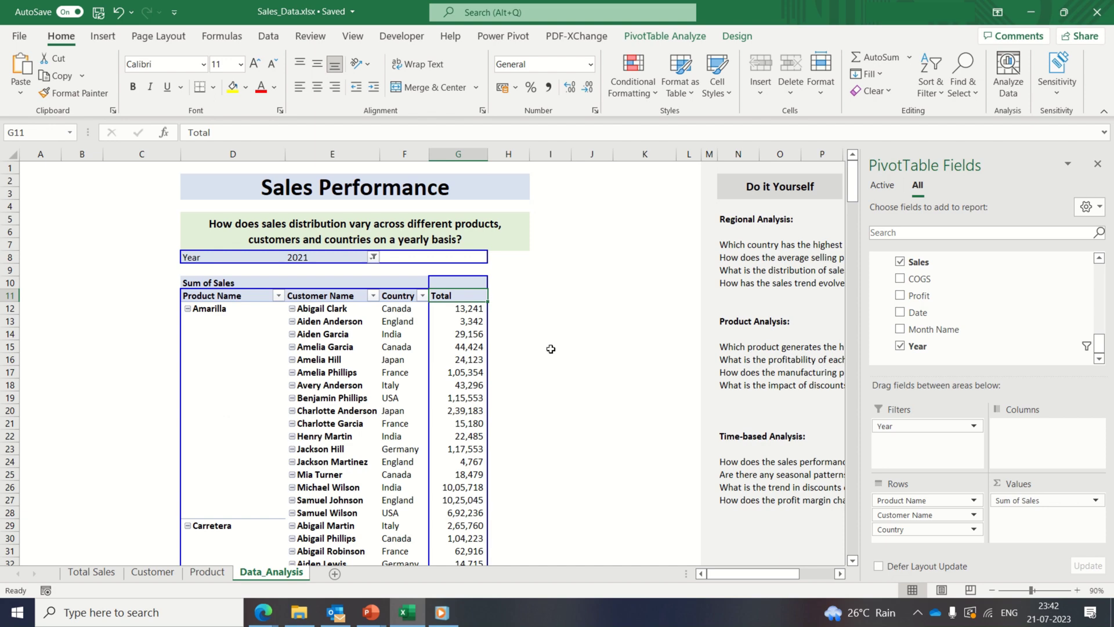
- Undo the report filter and insert a Year slicer for the pivot
{"action": "key", "text": "ctrl+z"}
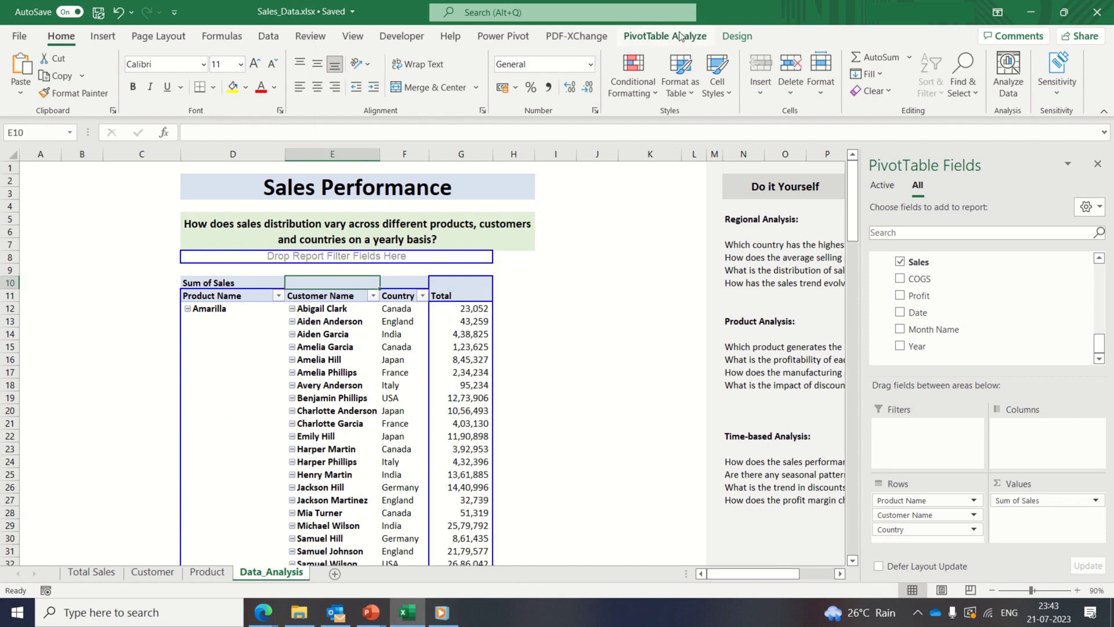
{"action": "left_click", "coordinate": [680, 36]}
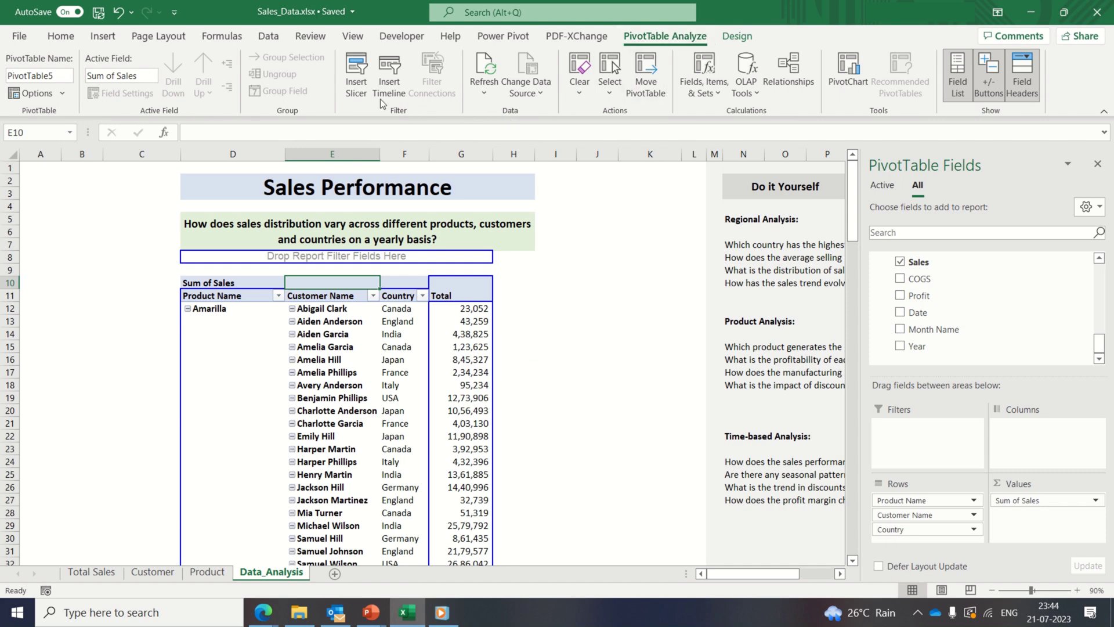
{"action": "left_click", "coordinate": [356, 81]}
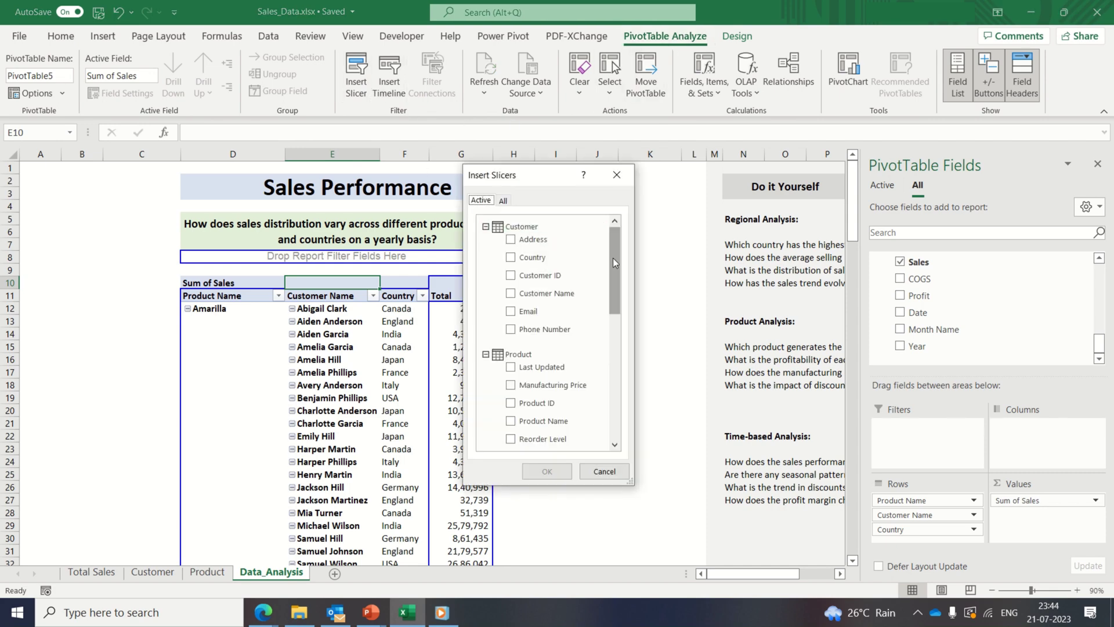
{"action": "left_click_drag", "start_coordinate": [613, 258], "coordinate": [615, 392]}
{"action": "left_click", "coordinate": [511, 426]}
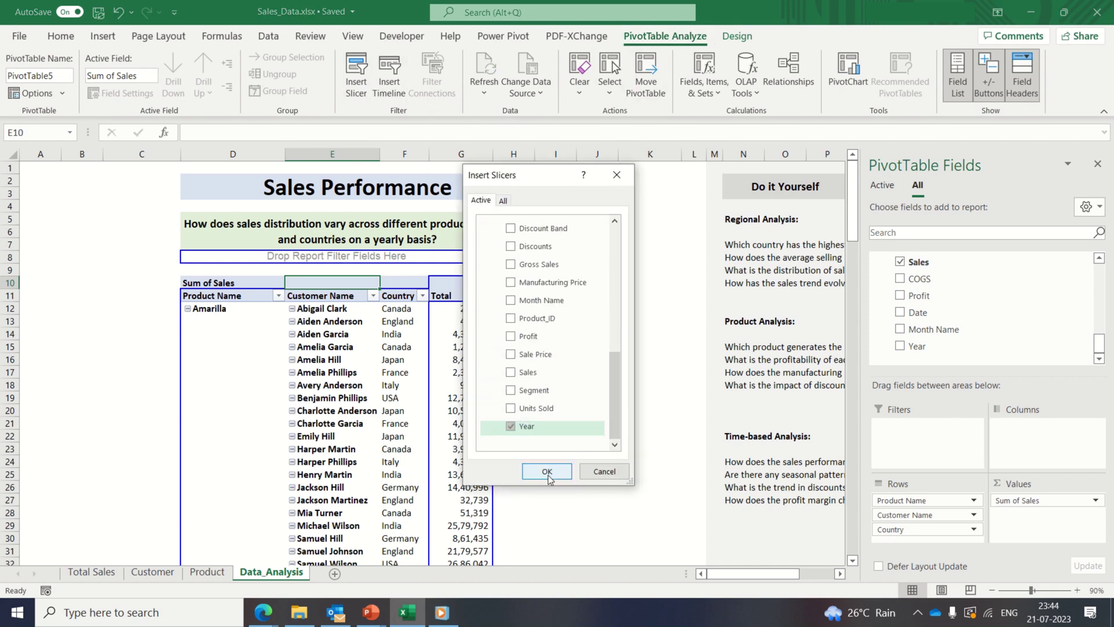
{"action": "left_click", "coordinate": [547, 471]}
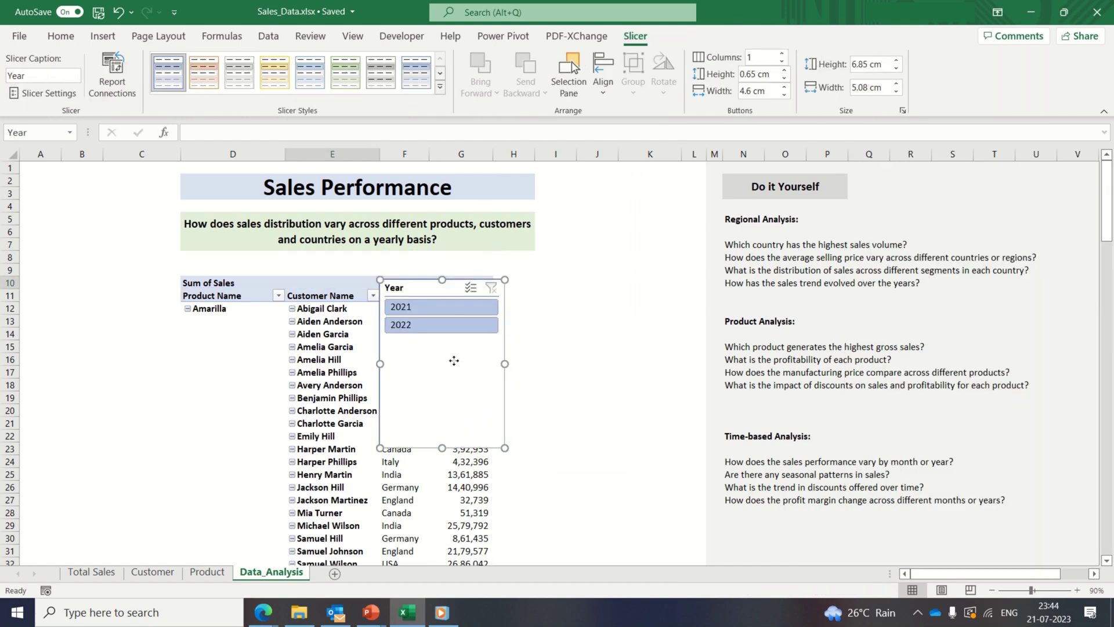
- Move the slicer left of the pivot and toggle 2021/2022, leaving 2021 selected
{"action": "left_click_drag", "start_coordinate": [453, 361], "coordinate": [107, 282]}
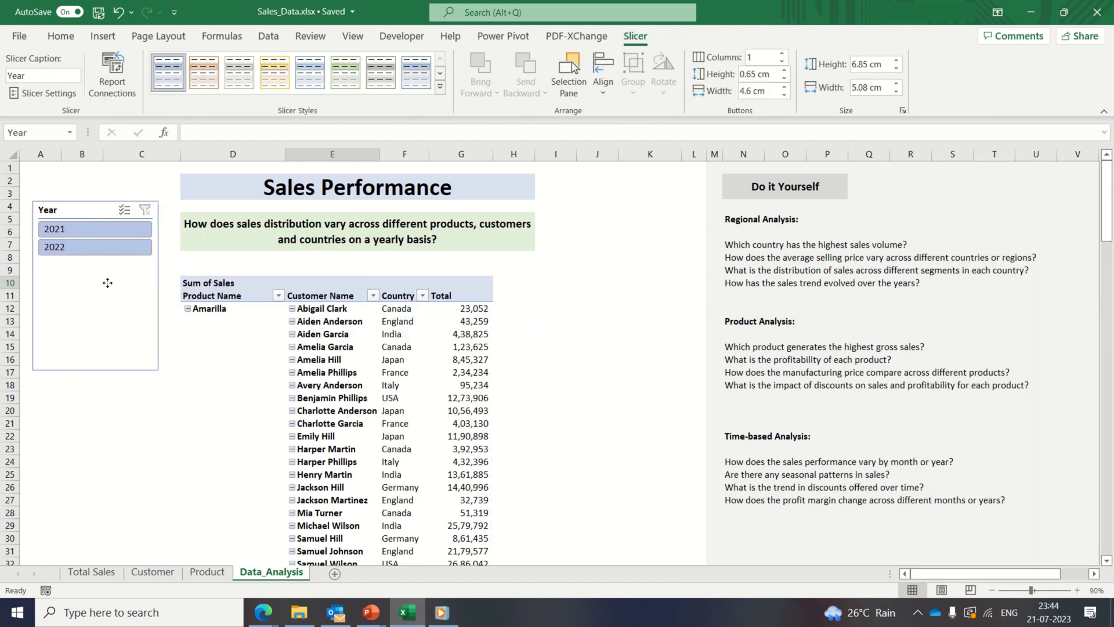
{"action": "left_click", "coordinate": [83, 230]}
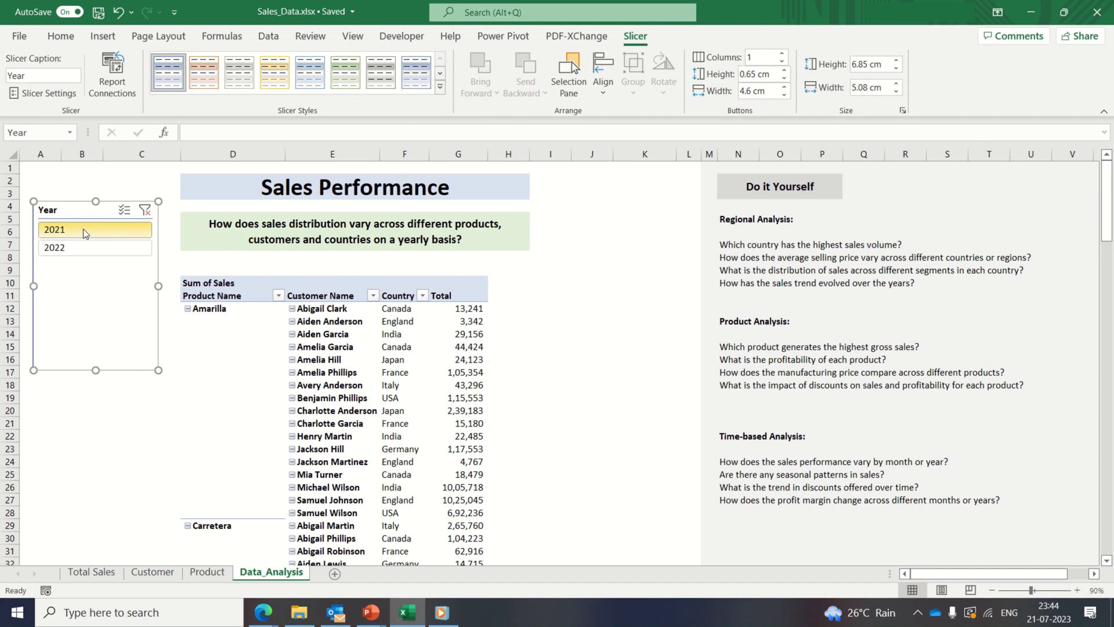
{"action": "left_click", "coordinate": [84, 247]}
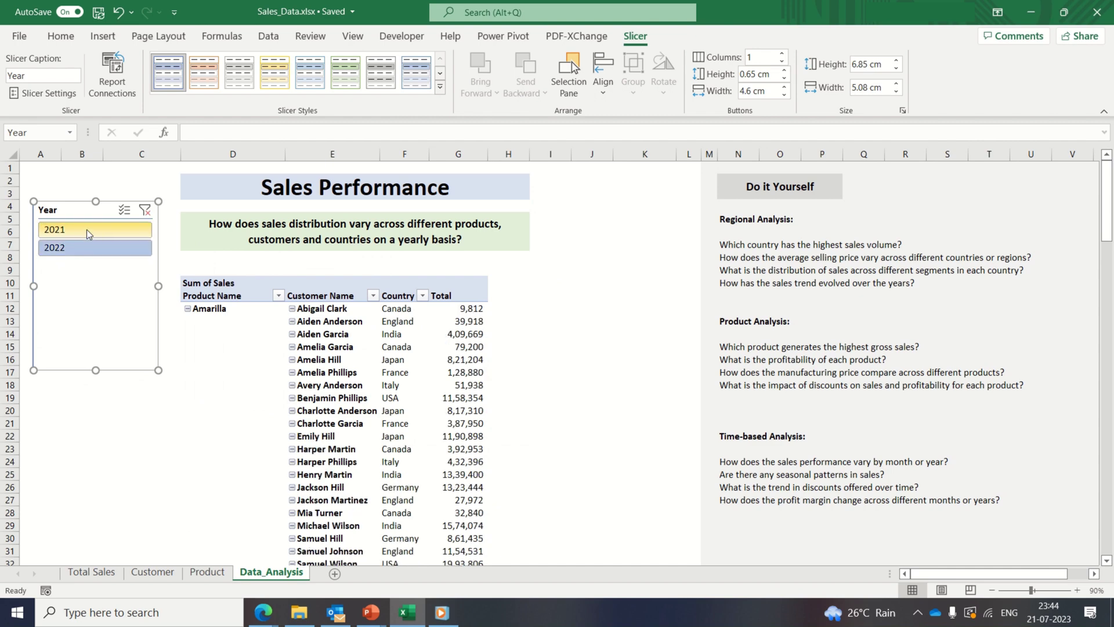
{"action": "left_click", "coordinate": [87, 229]}
{"action": "left_click", "coordinate": [90, 245]}
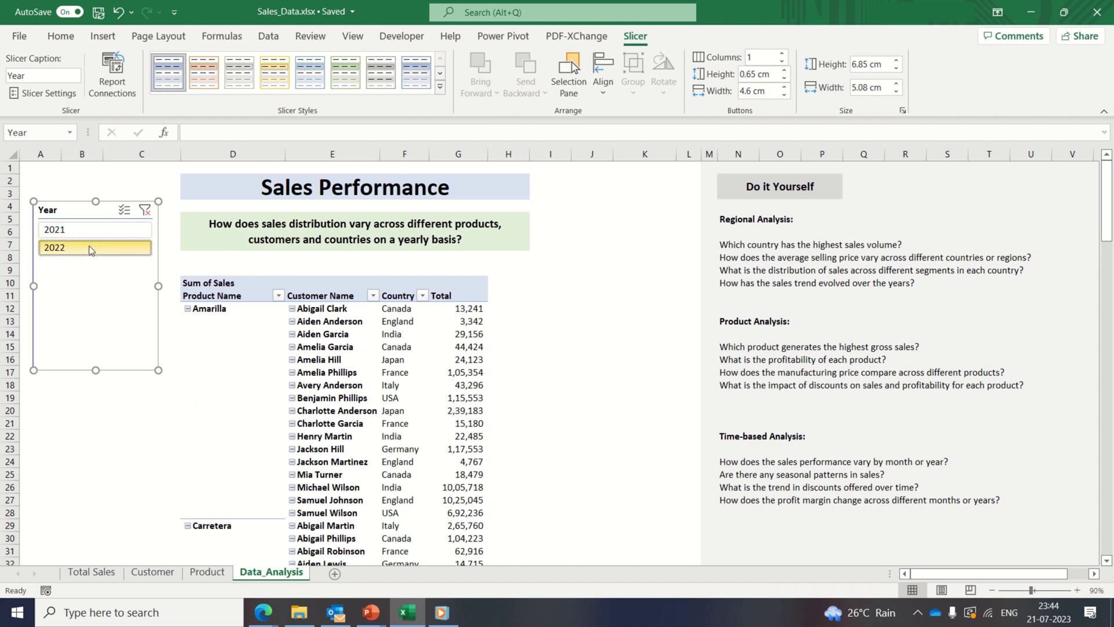
{"action": "left_click", "coordinate": [92, 235]}
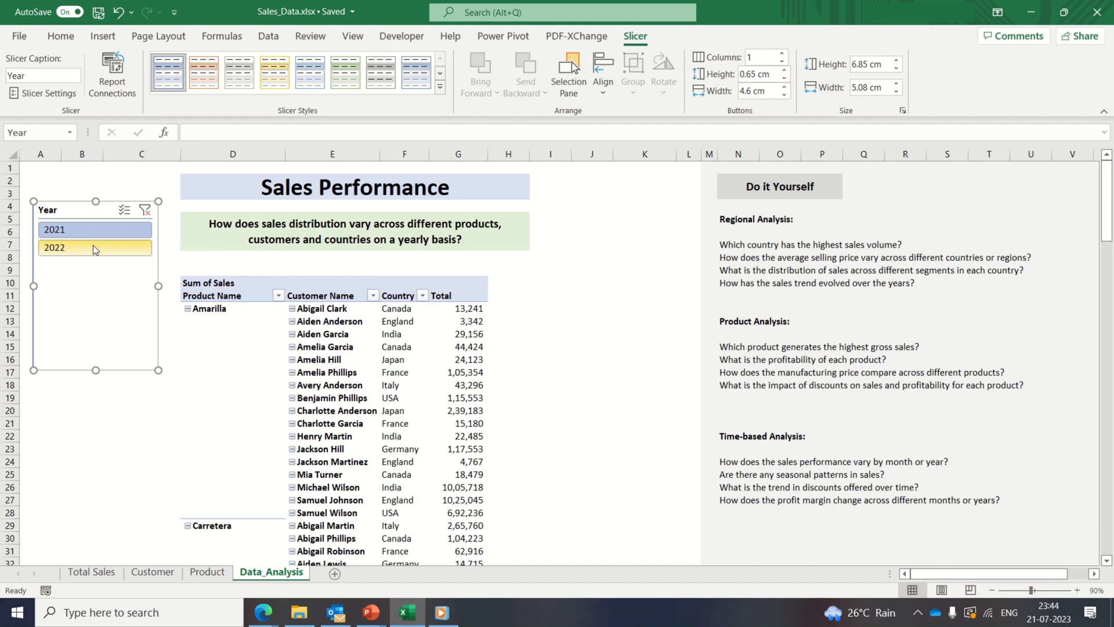
{"action": "left_click", "coordinate": [616, 271]}
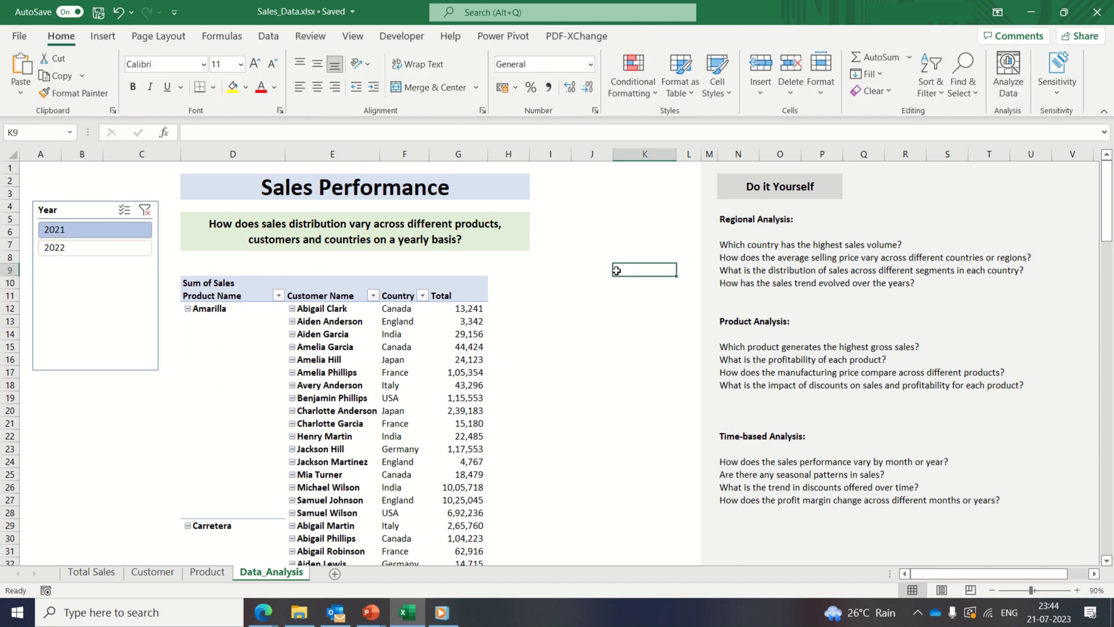
- In Power Pivot, start deleting the Sales table, answer No, and close the window
{"action": "left_click", "coordinate": [503, 36]}
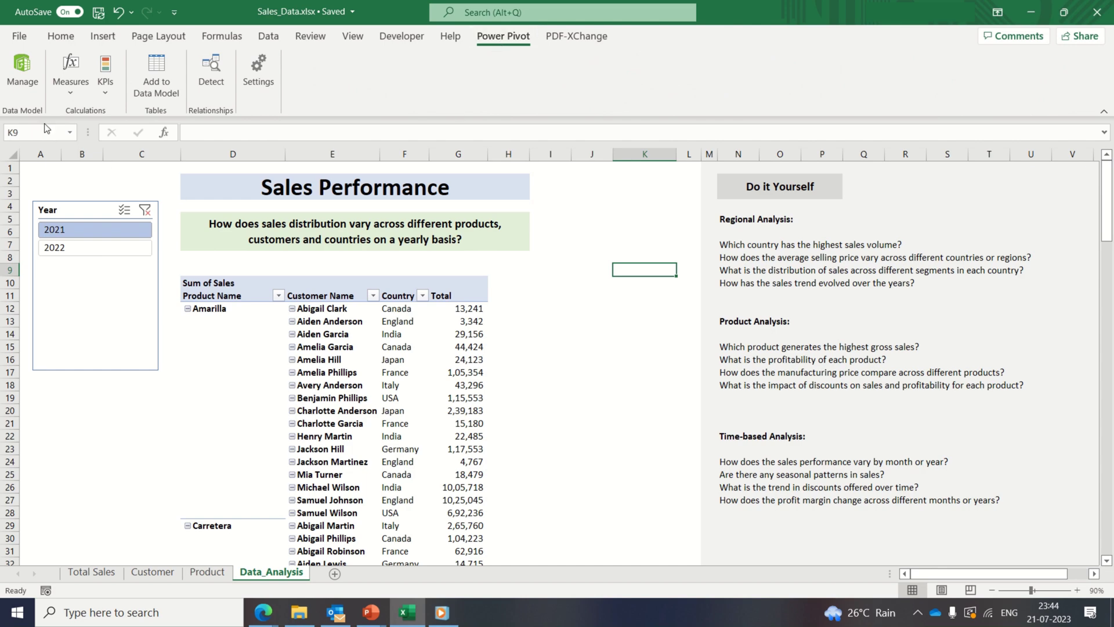
{"action": "left_click", "coordinate": [22, 70]}
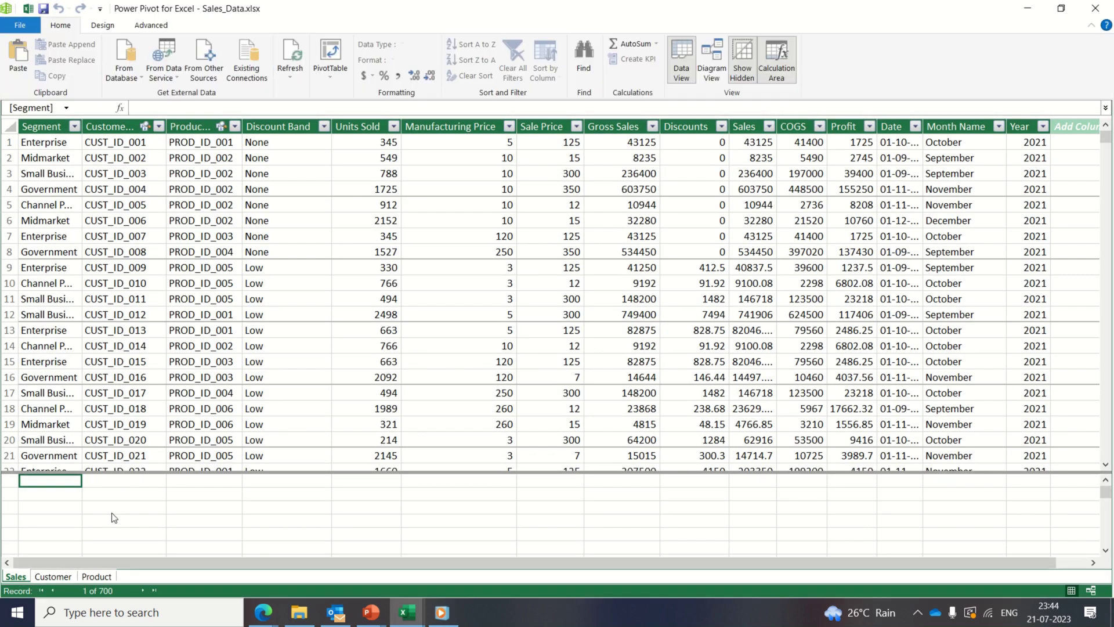
{"action": "right_click", "coordinate": [12, 577]}
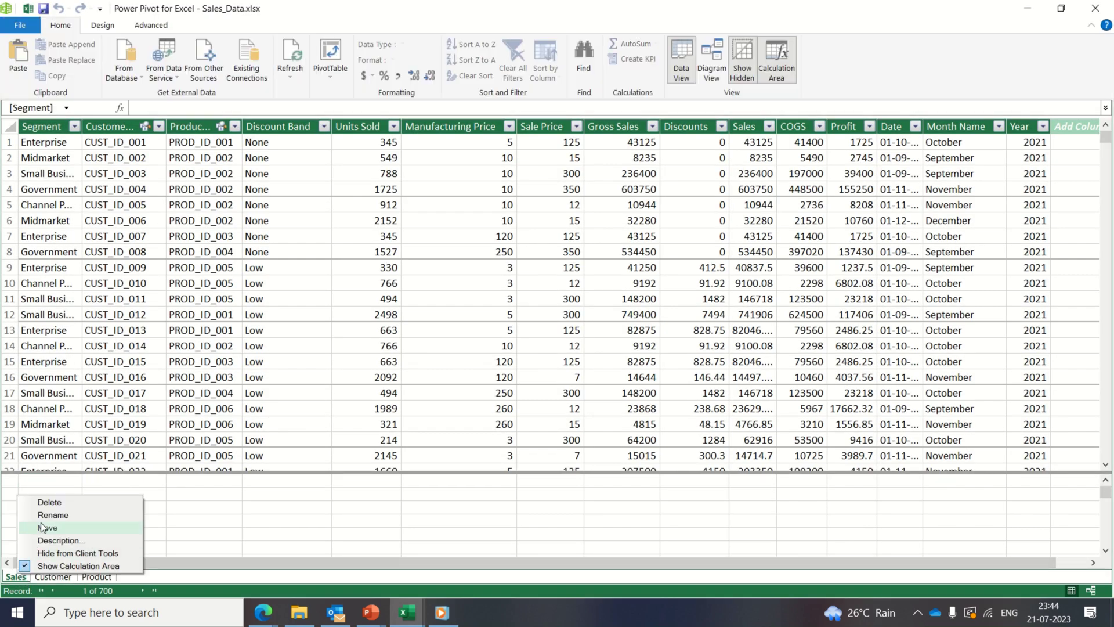
{"action": "left_click", "coordinate": [48, 501]}
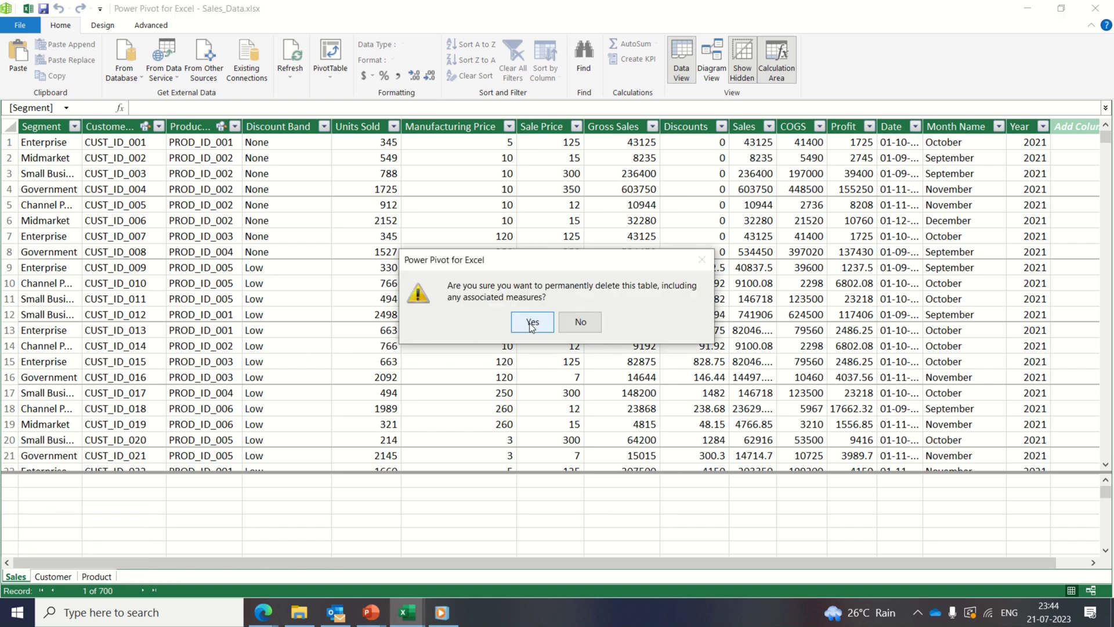
{"action": "left_click", "coordinate": [578, 322]}
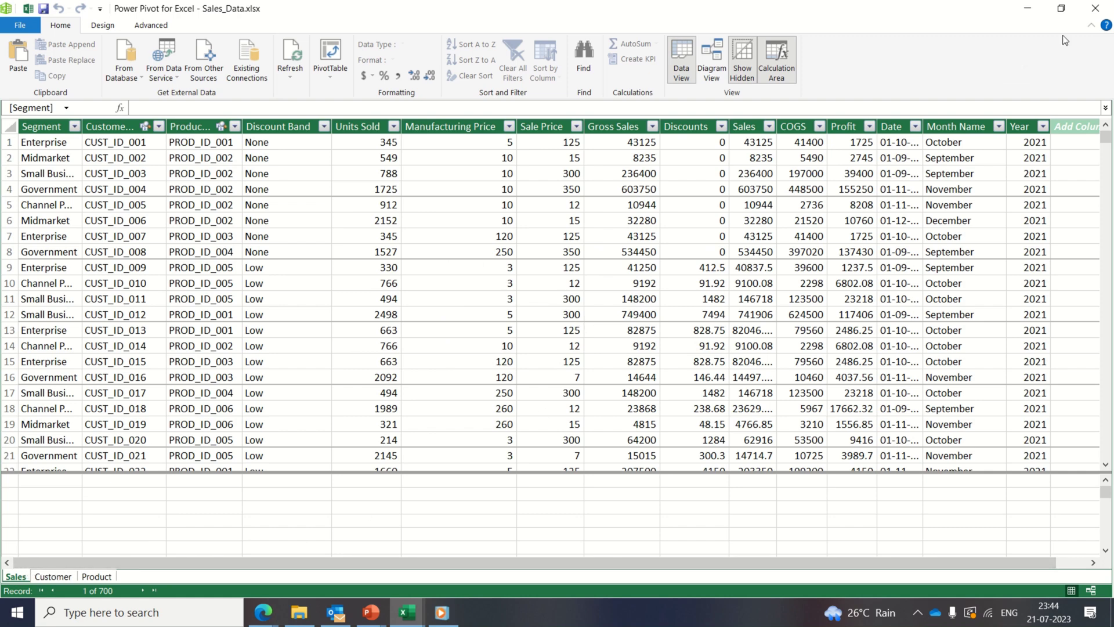
{"action": "left_click", "coordinate": [1096, 10]}
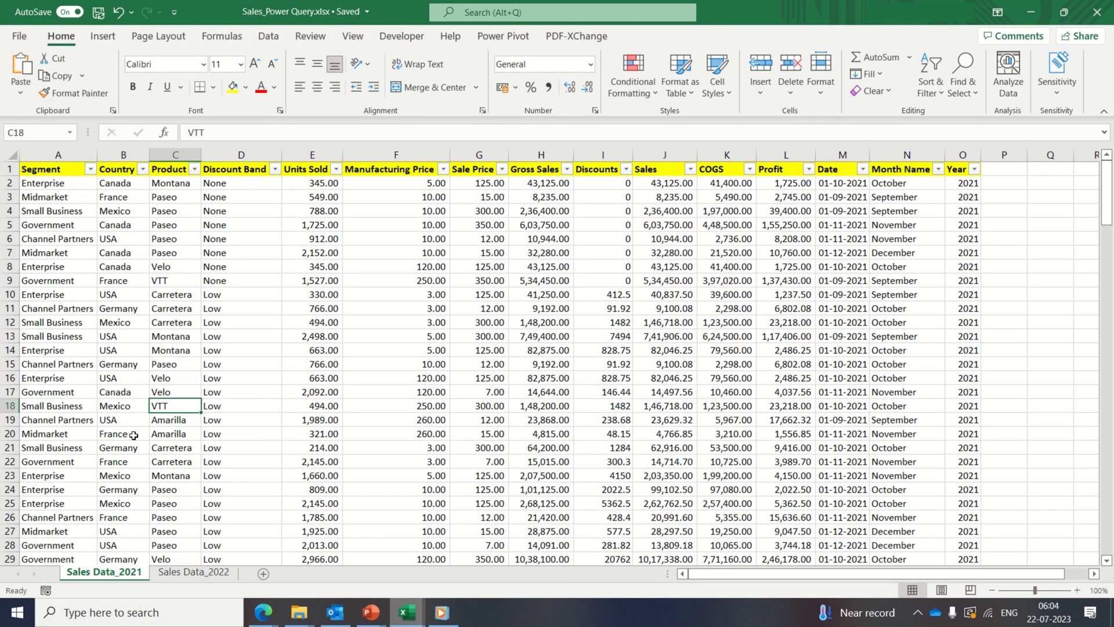
- Review the Sales Data_2021 sheet and select its header row
{"action": "left_click", "coordinate": [133, 435]}
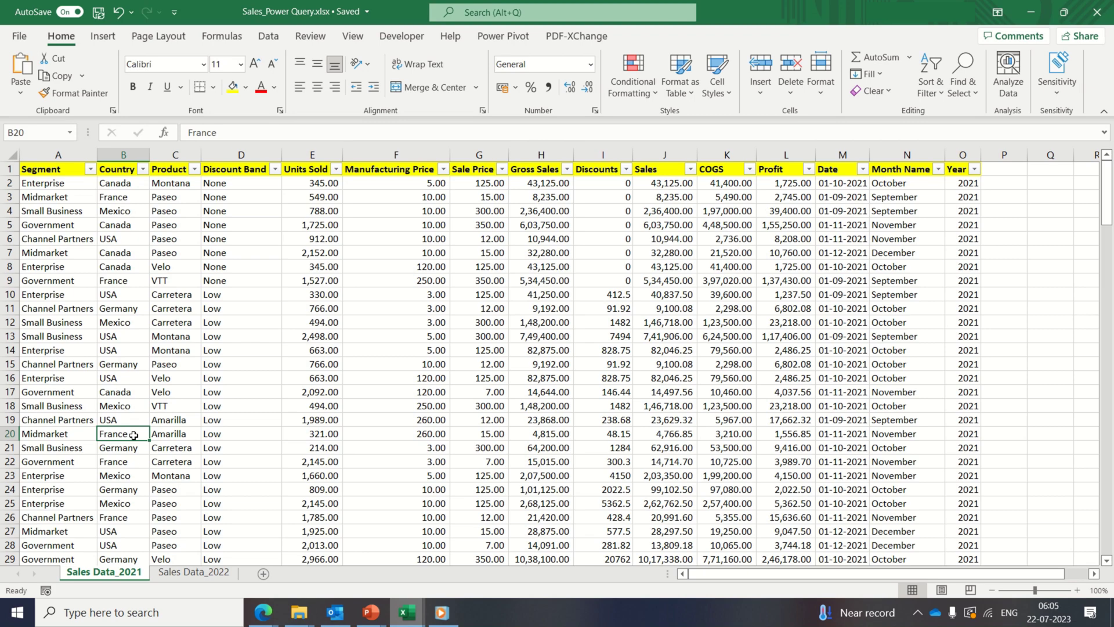
{"action": "left_click", "coordinate": [163, 574]}
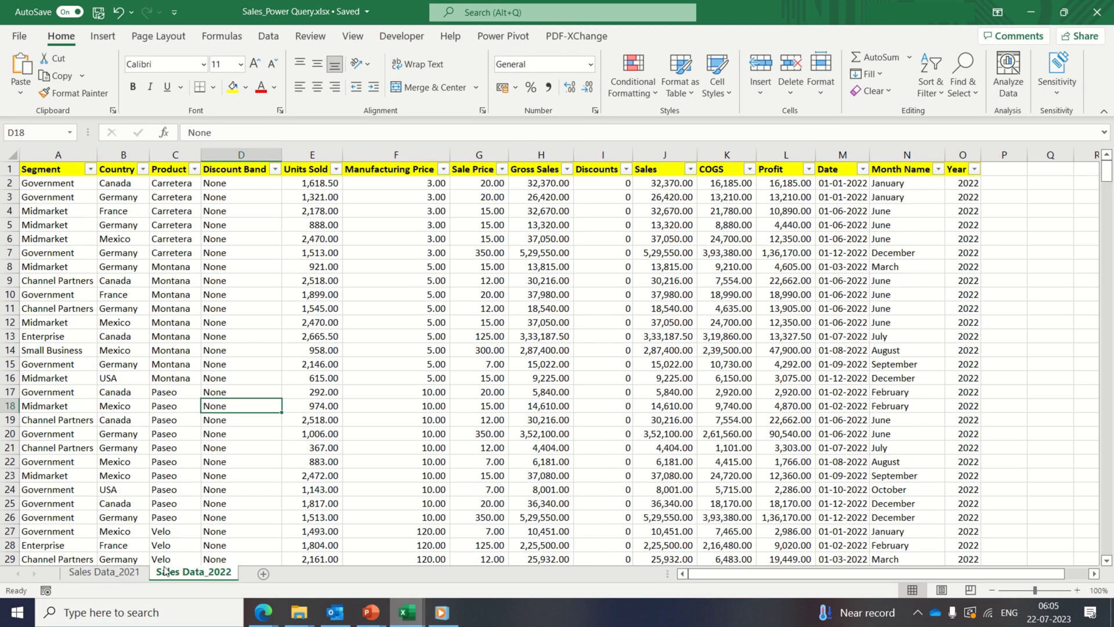
{"action": "left_click", "coordinate": [131, 578]}
{"action": "key", "text": "ctrl+Home"}
{"action": "key", "text": "ctrl+shift+Right"}
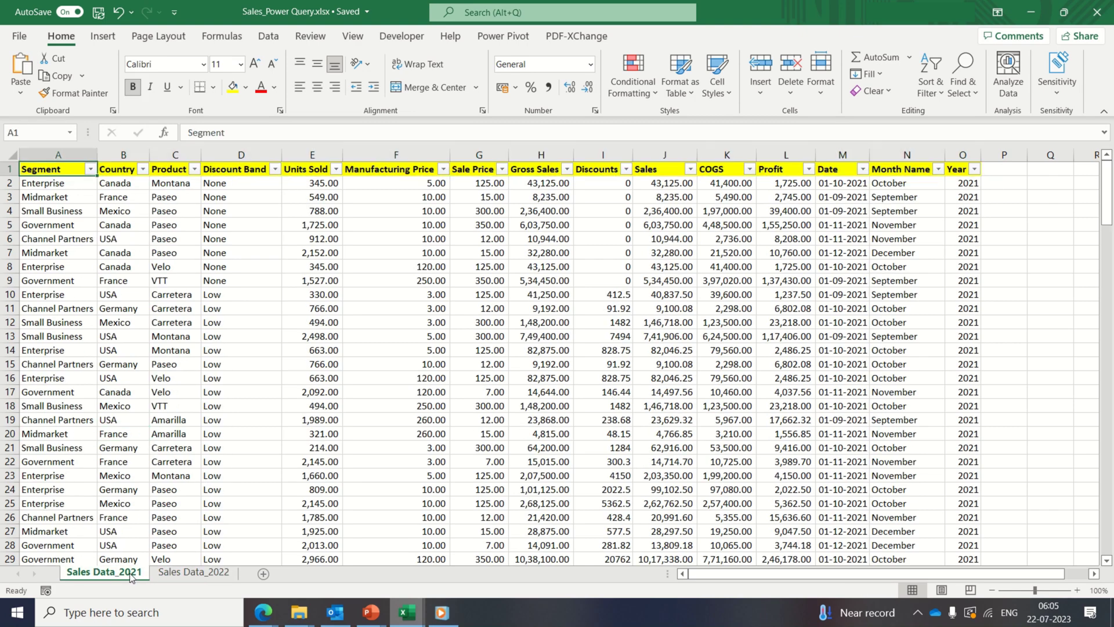
- Review the Sales Data_2022 header row, then switch to the Book5 workbook
{"action": "left_click", "coordinate": [179, 576]}
{"action": "key", "text": "ctrl+Home"}
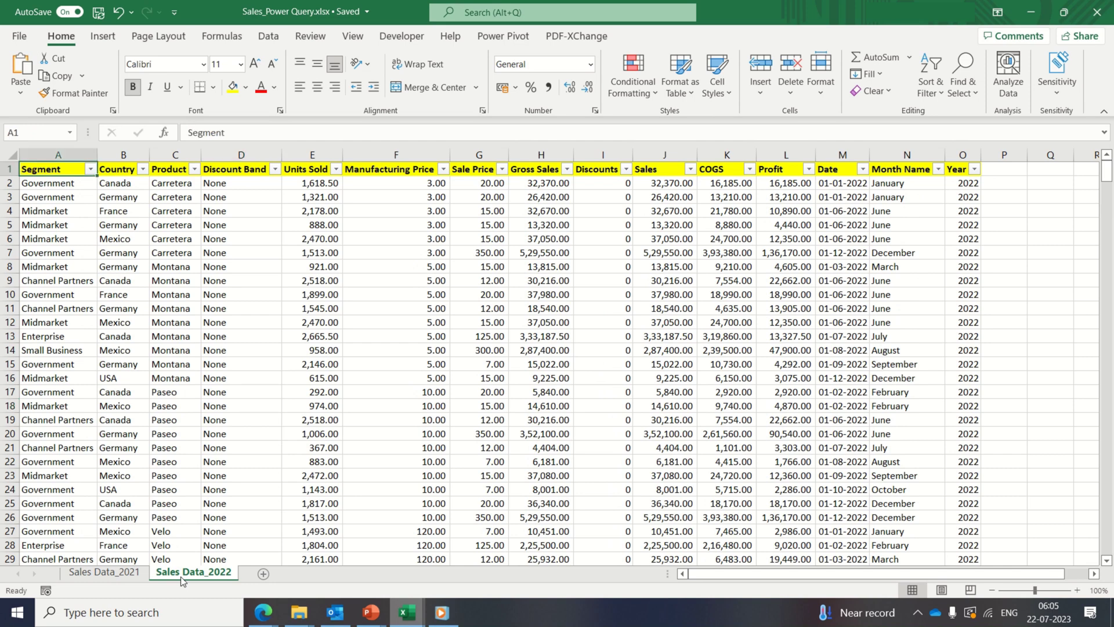
{"action": "key", "text": "ctrl+shift+Right"}
{"action": "key", "text": "ctrl+Home"}
{"action": "left_click", "coordinate": [292, 407]}
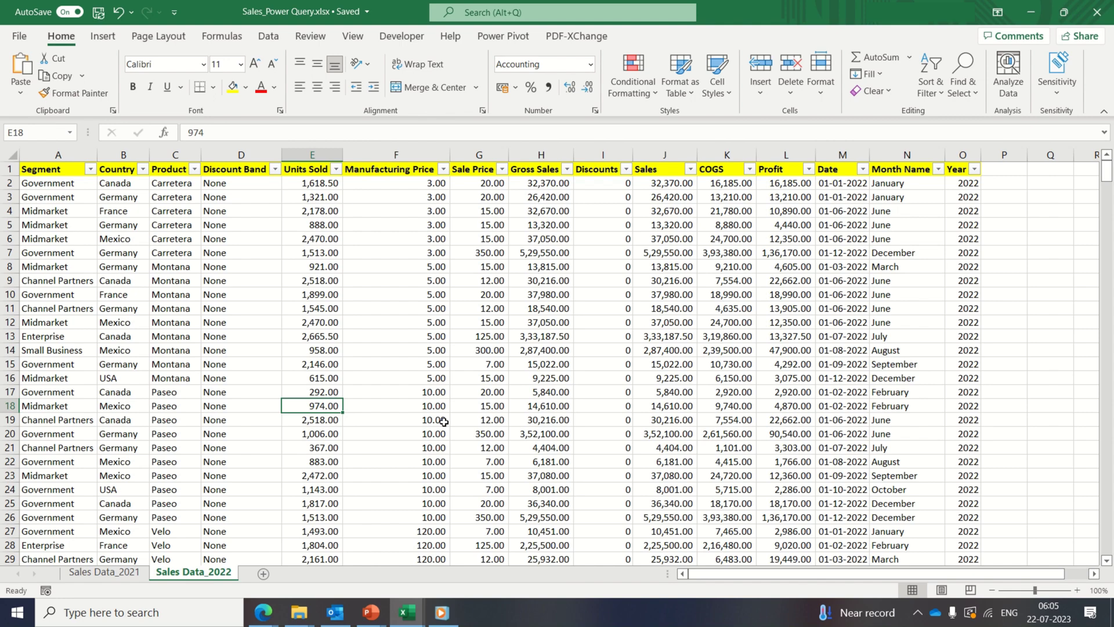
{"action": "key", "text": "alt+Tab"}
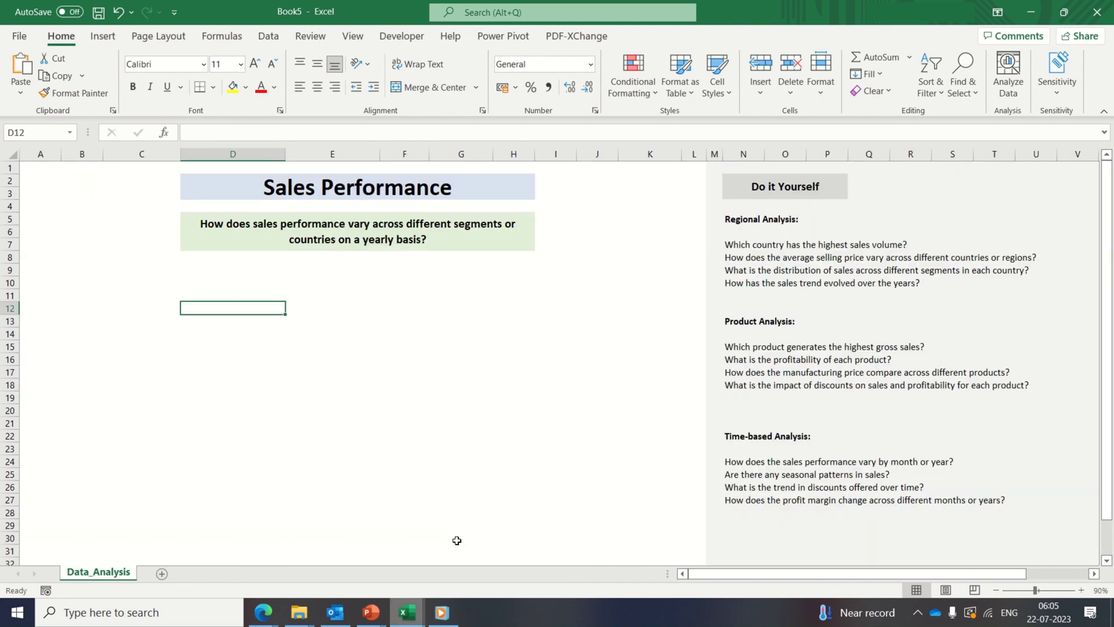
- Import data From Workbook, choosing Sales_Power Query.xlsx
{"action": "left_click", "coordinate": [269, 37]}
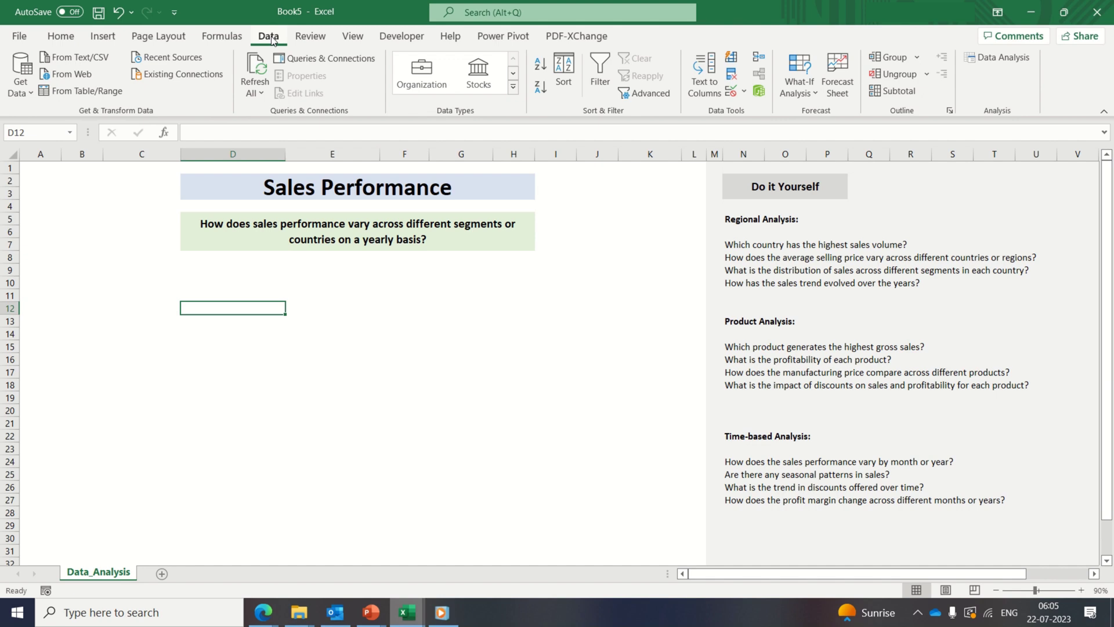
{"action": "left_click", "coordinate": [20, 80]}
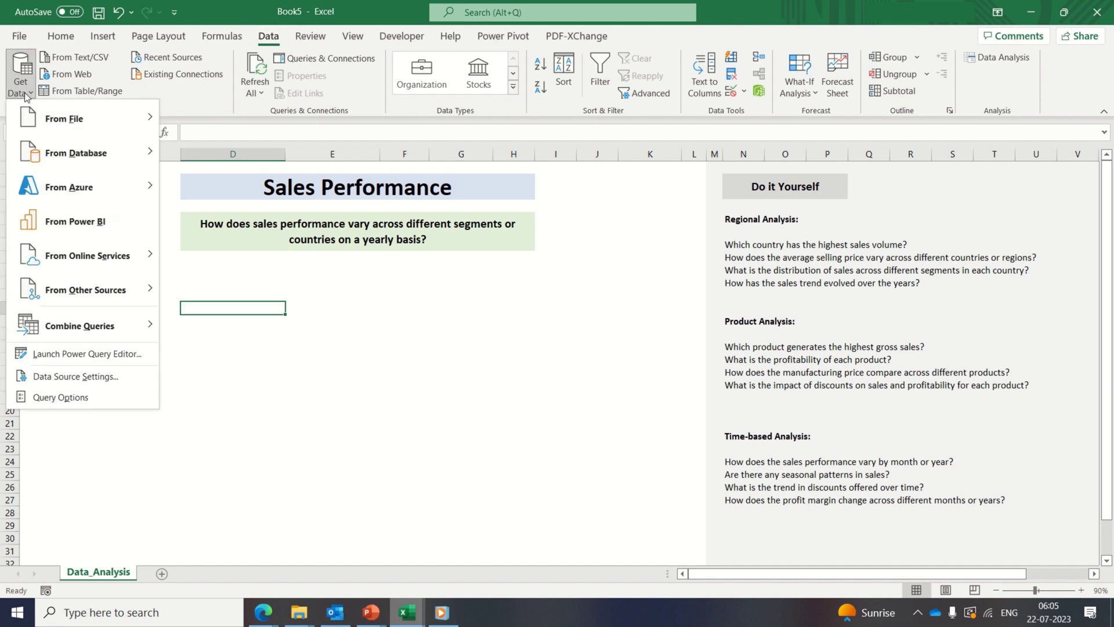
{"action": "mouse_move", "coordinate": [79, 119]}
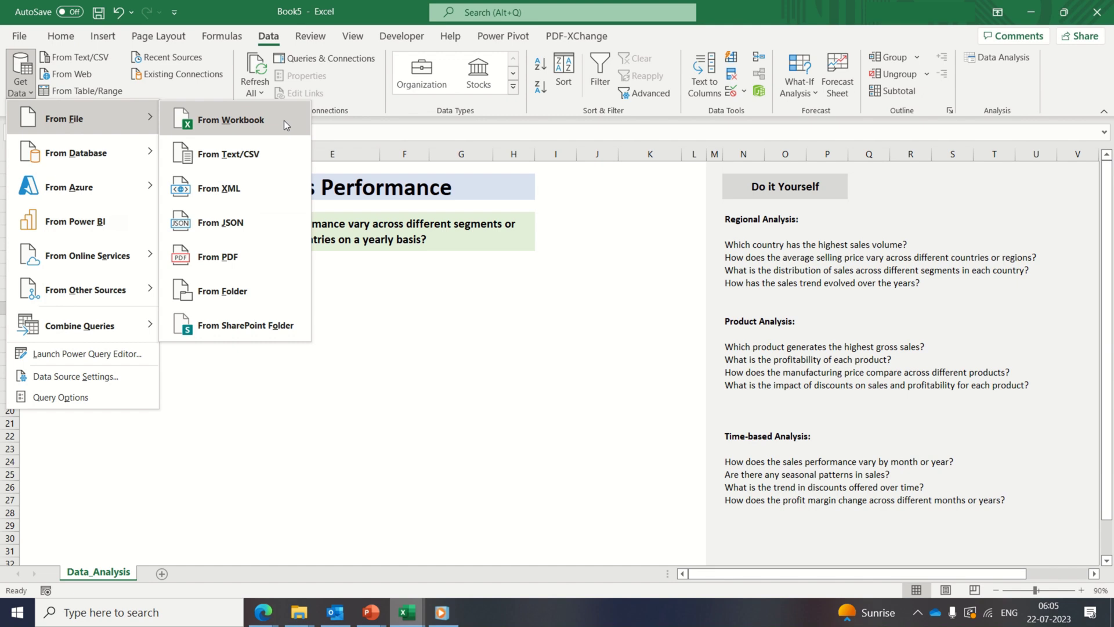
{"action": "left_click", "coordinate": [284, 121]}
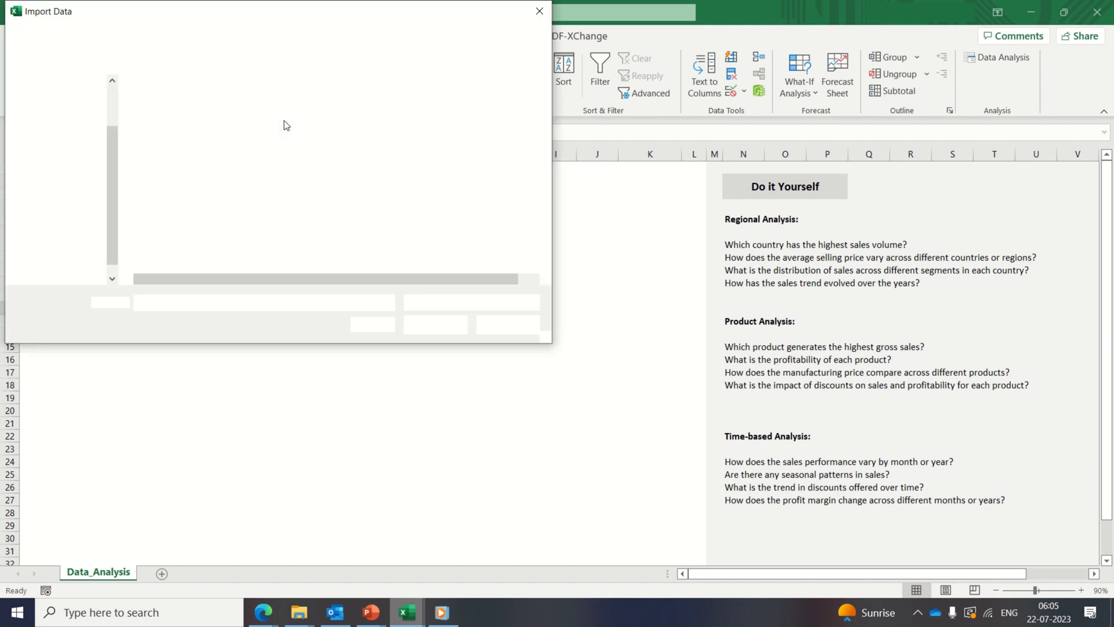
{"action": "left_click", "coordinate": [242, 108]}
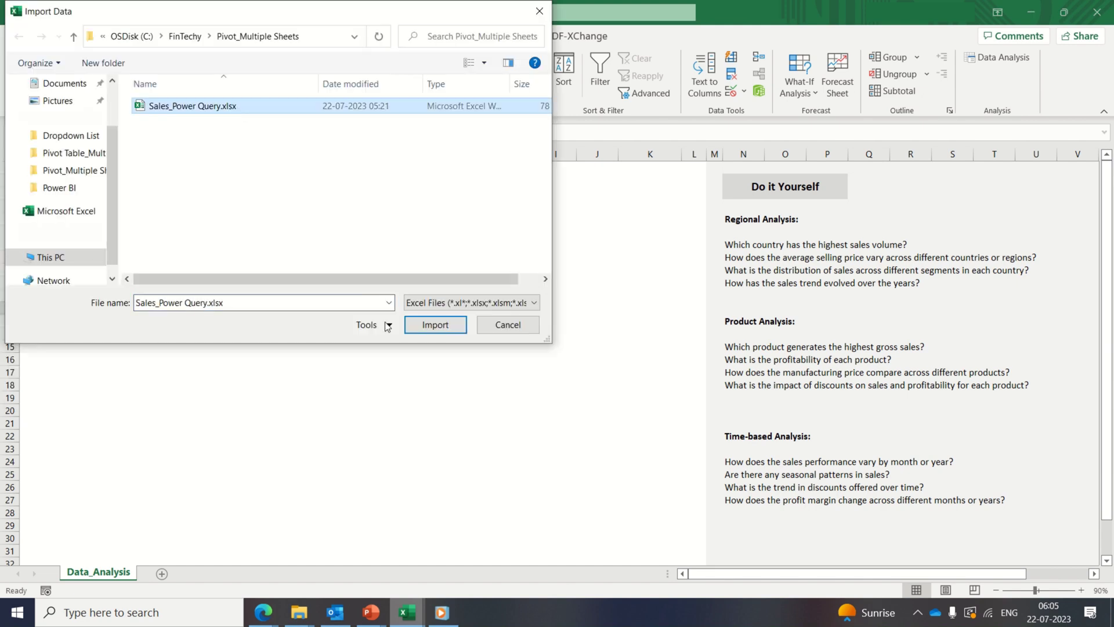
{"action": "left_click", "coordinate": [418, 326]}
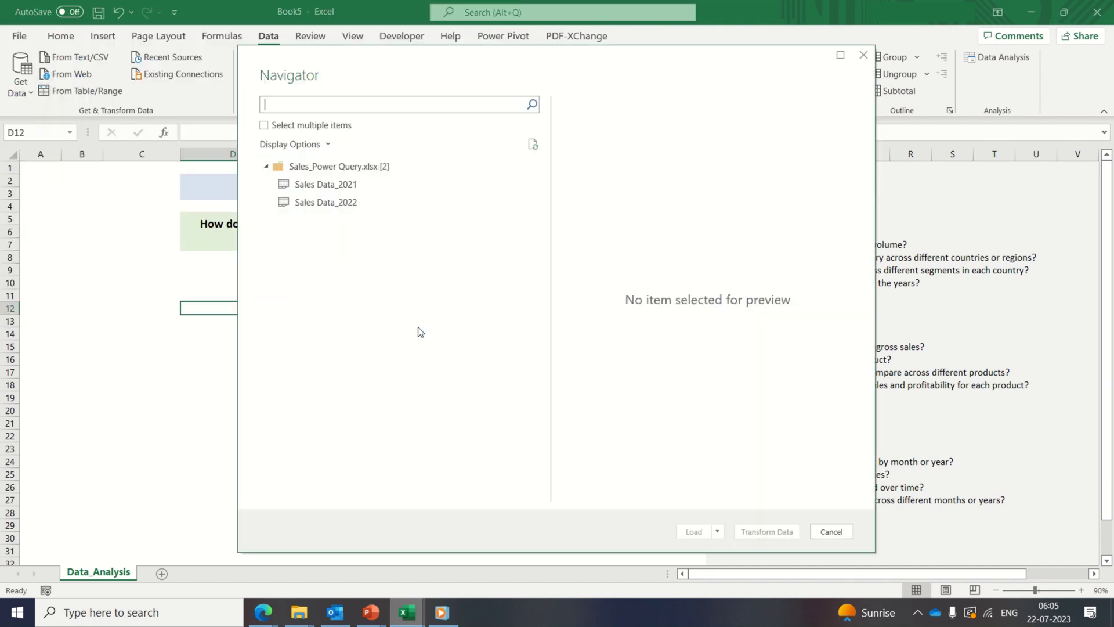
- Select both Sales Data_2021 and Sales Data_2022 sheets and send them to Transform Data
{"action": "left_click", "coordinate": [290, 131]}
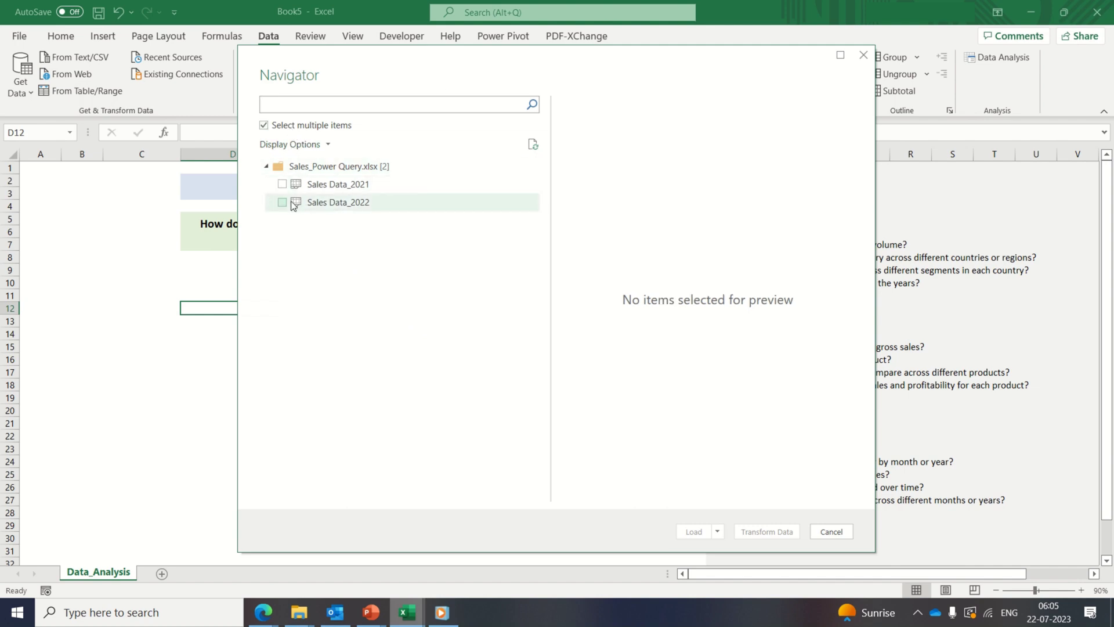
{"action": "left_click", "coordinate": [283, 185]}
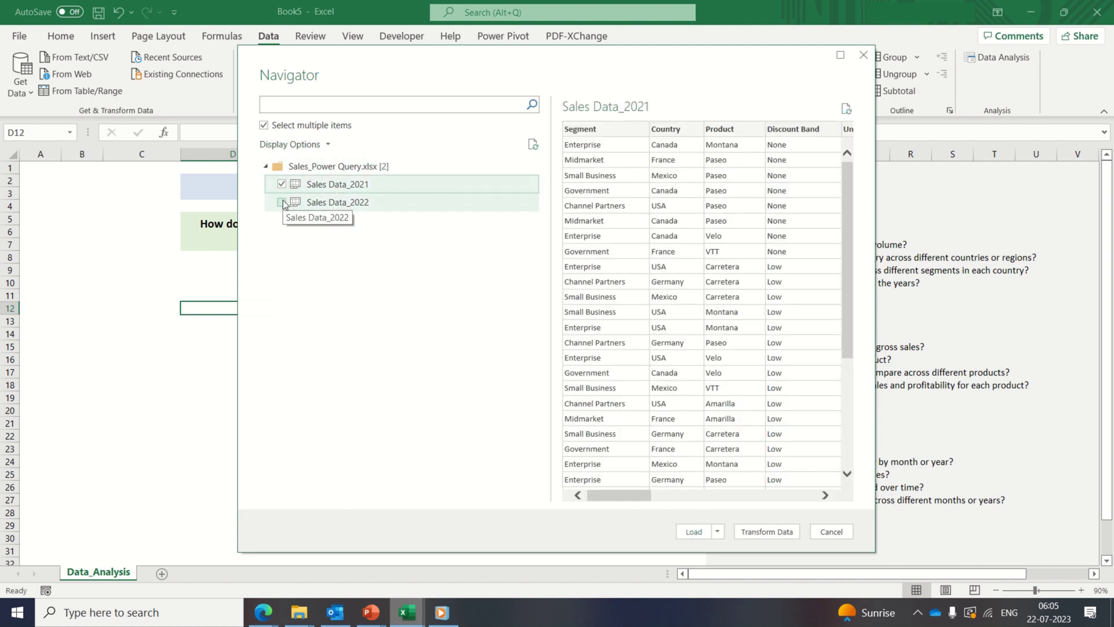
{"action": "left_click", "coordinate": [283, 202]}
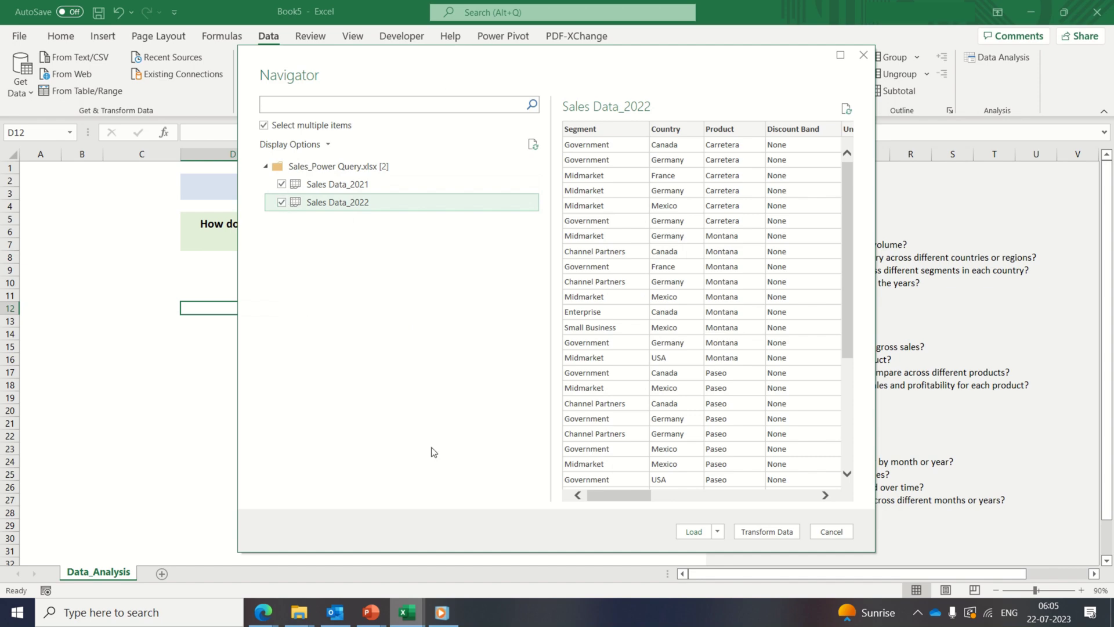
{"action": "left_click_drag", "start_coordinate": [614, 497], "coordinate": [808, 505]}
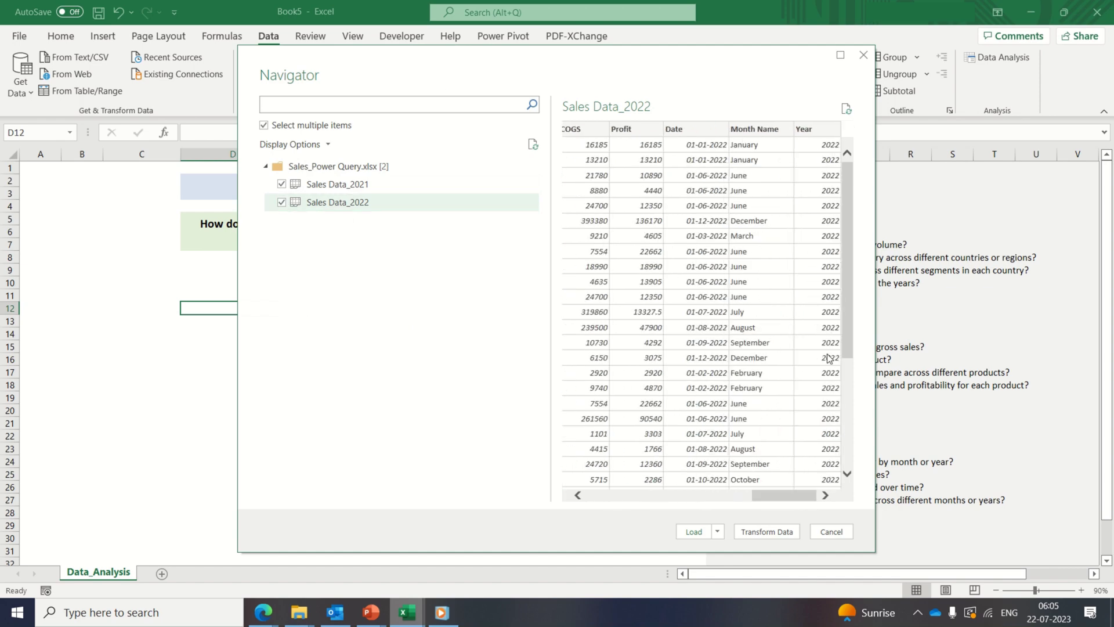
{"action": "mouse_move", "coordinate": [851, 354]}
{"action": "left_mouse_down"}
{"action": "mouse_move", "coordinate": [854, 467]}
{"action": "mouse_move", "coordinate": [560, 516]}
{"action": "left_mouse_up"}
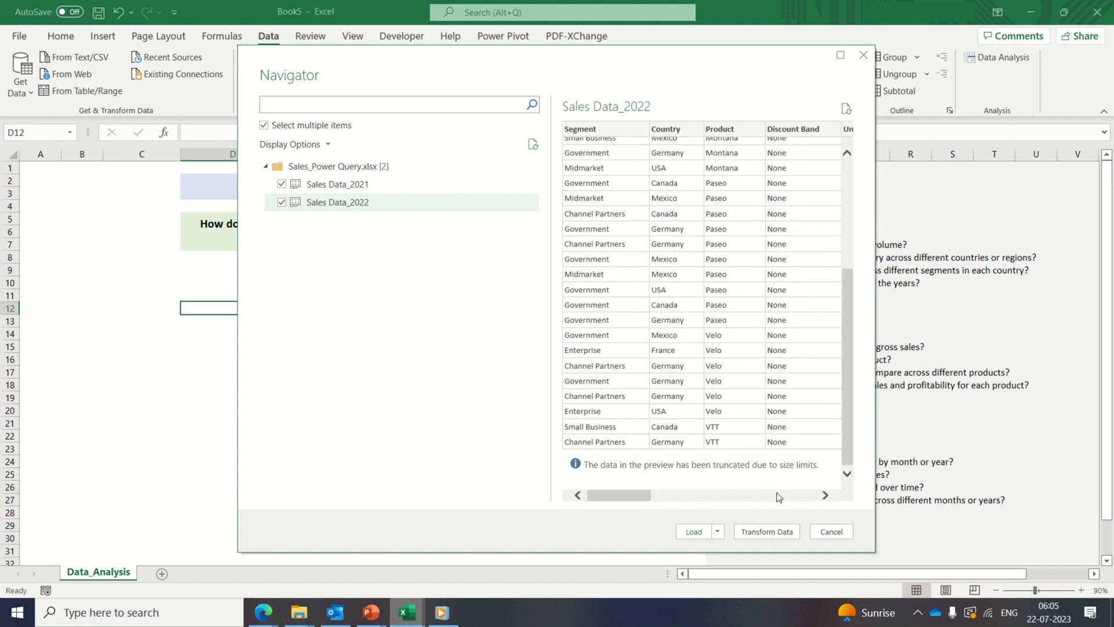
{"action": "left_click_drag", "start_coordinate": [847, 449], "coordinate": [827, 301]}
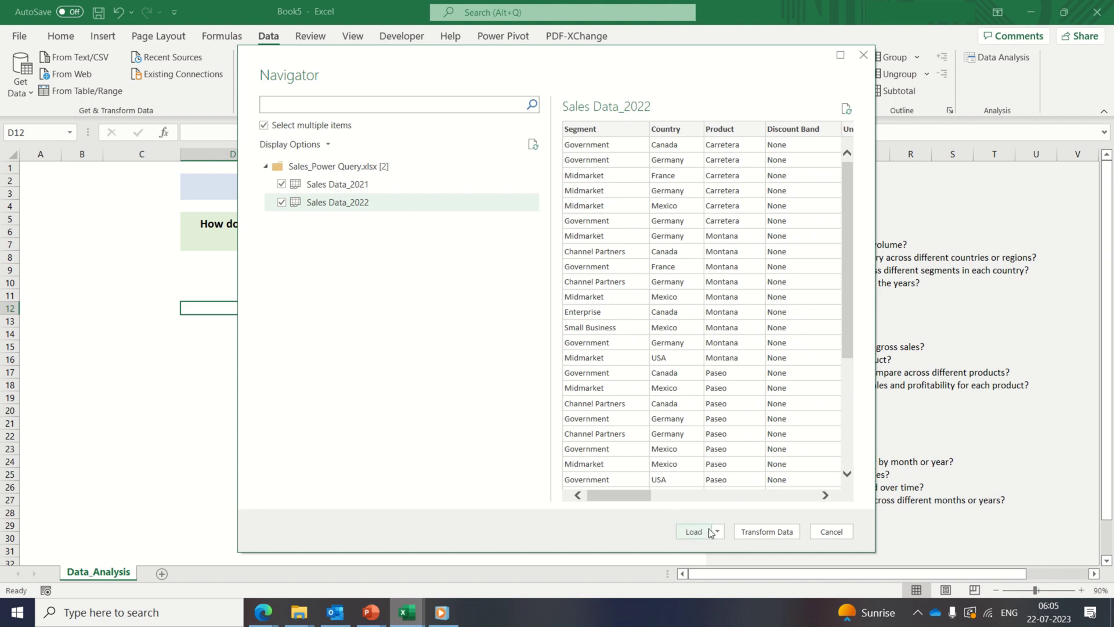
{"action": "left_click", "coordinate": [763, 531]}
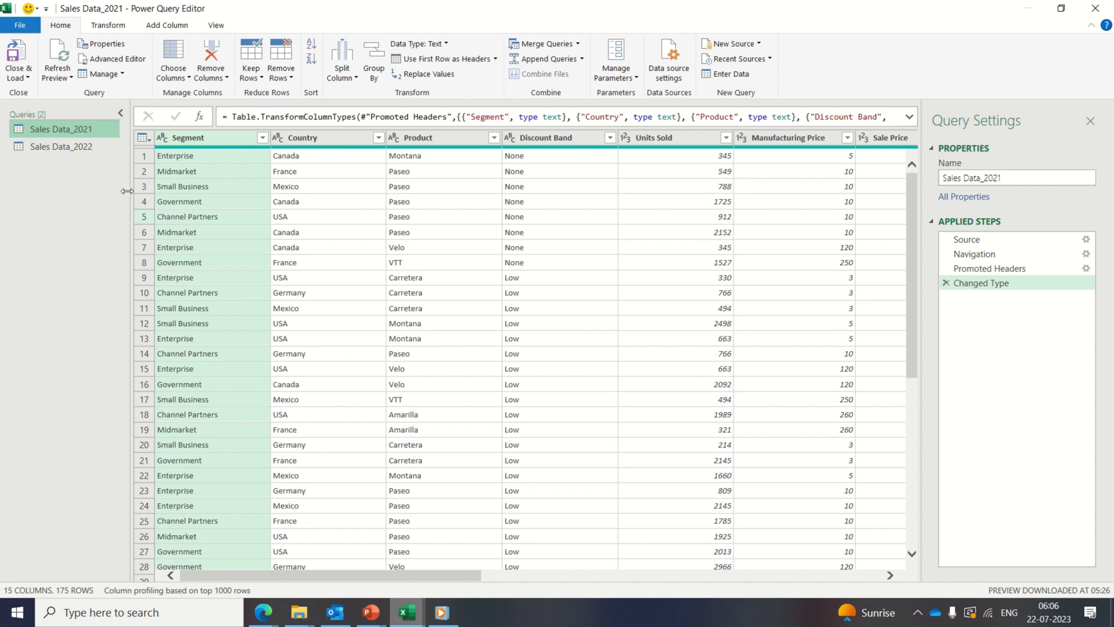
- Review the Sales Data_2021 and 2022 queries and start Append Queries as New from 2021
{"action": "left_click", "coordinate": [65, 141]}
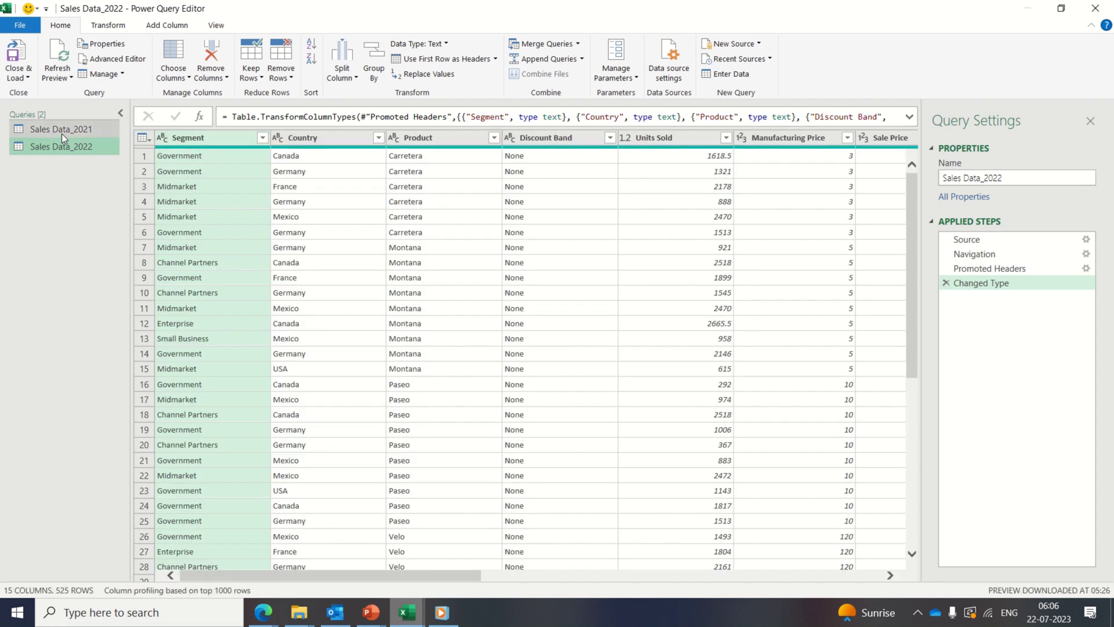
{"action": "left_click", "coordinate": [62, 133]}
{"action": "left_click", "coordinate": [63, 146]}
{"action": "left_click", "coordinate": [60, 133]}
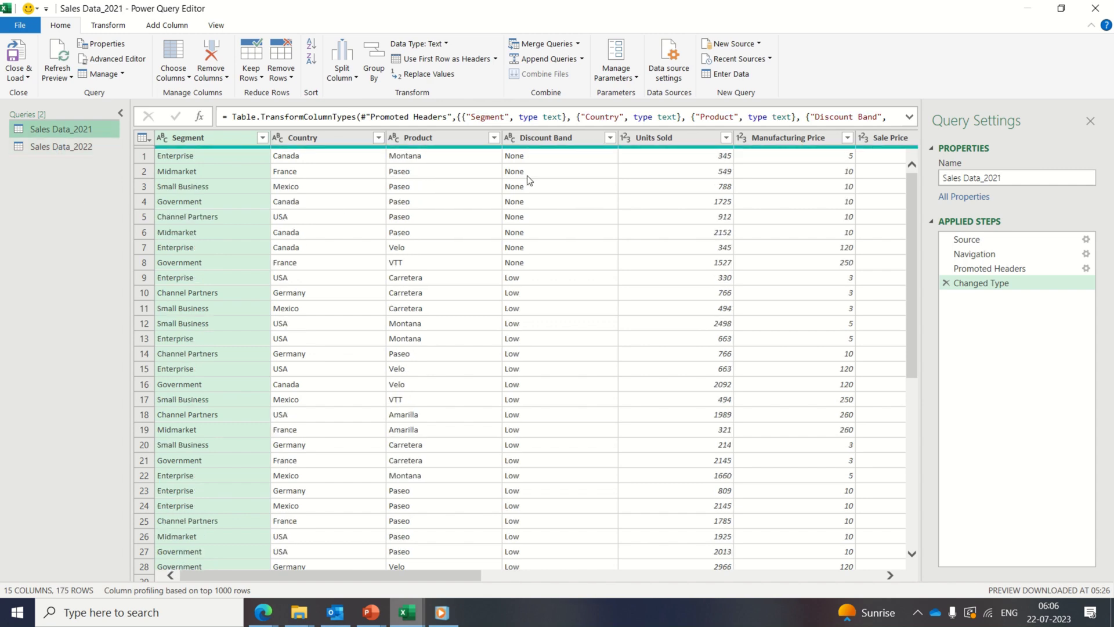
{"action": "left_click", "coordinate": [581, 60]}
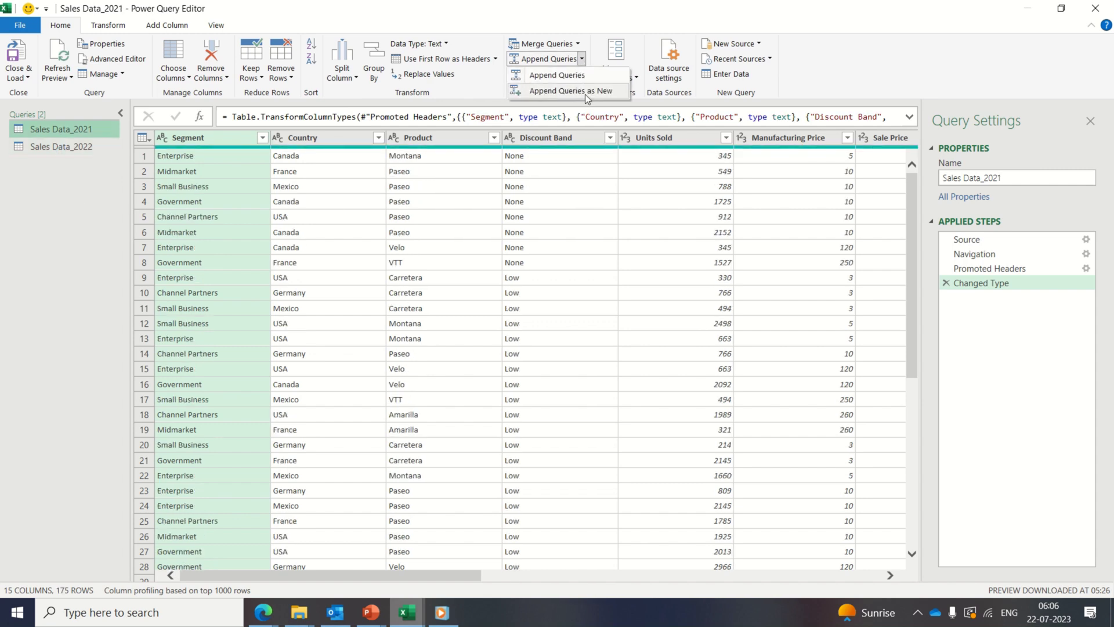
{"action": "left_click", "coordinate": [617, 91]}
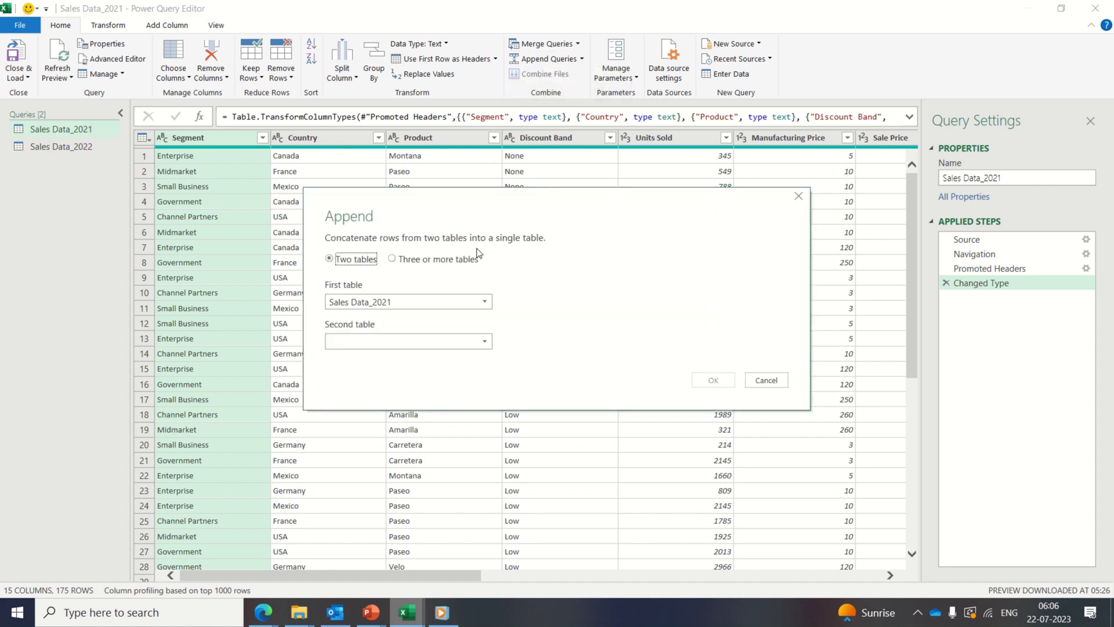
- Append two tables with Sales Data_2022 as the second, creating the combined Append1 query
{"action": "left_click", "coordinate": [462, 260]}
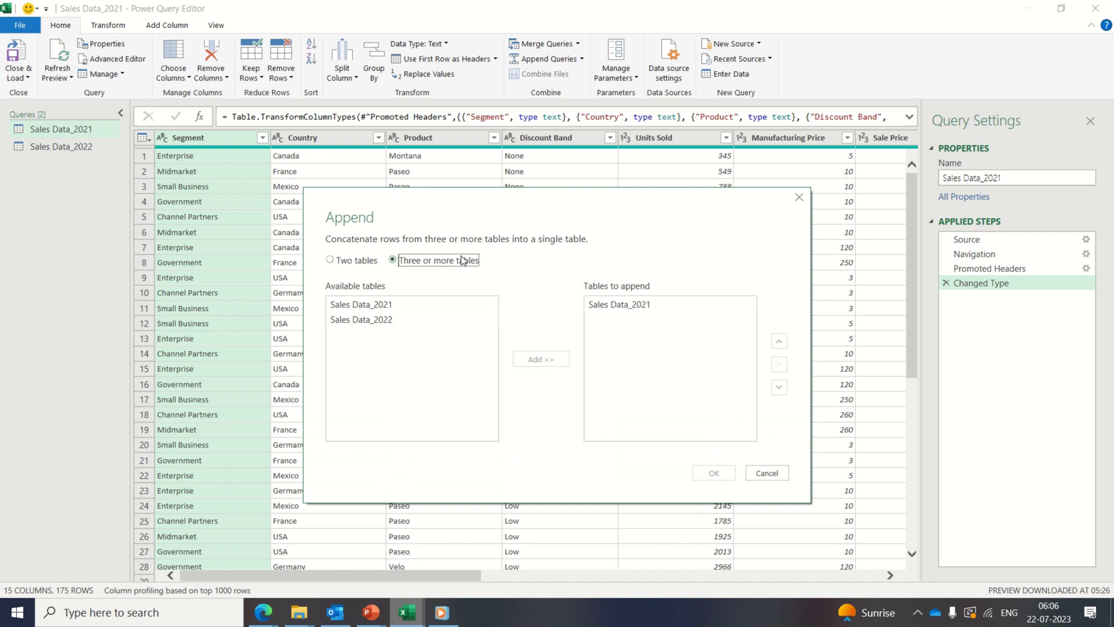
{"action": "left_click", "coordinate": [367, 262]}
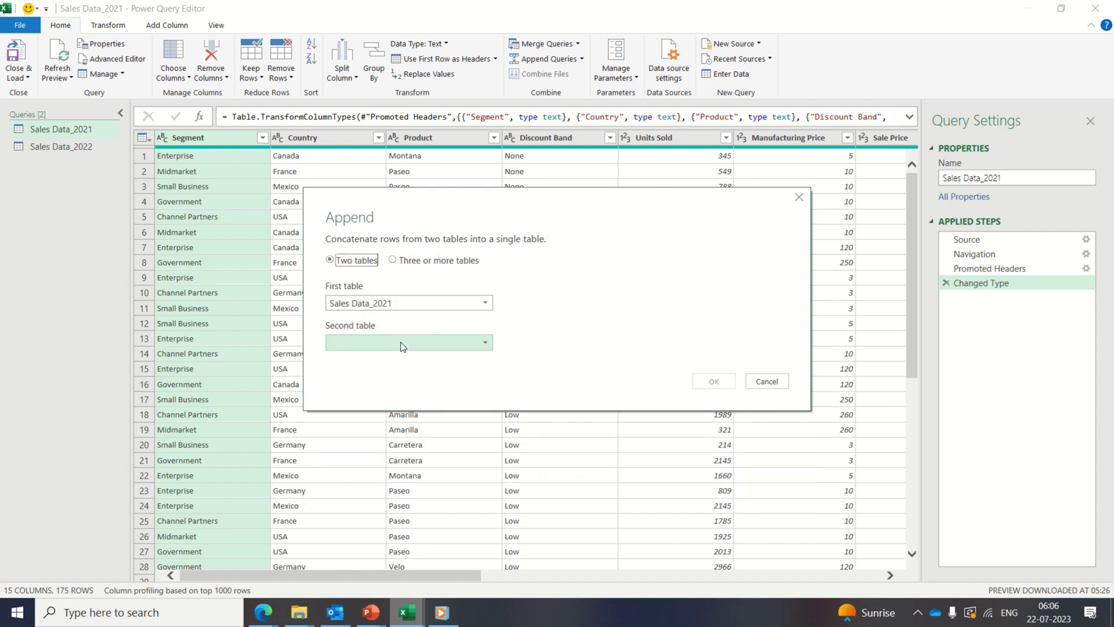
{"action": "left_click", "coordinate": [400, 343]}
{"action": "left_click", "coordinate": [407, 373]}
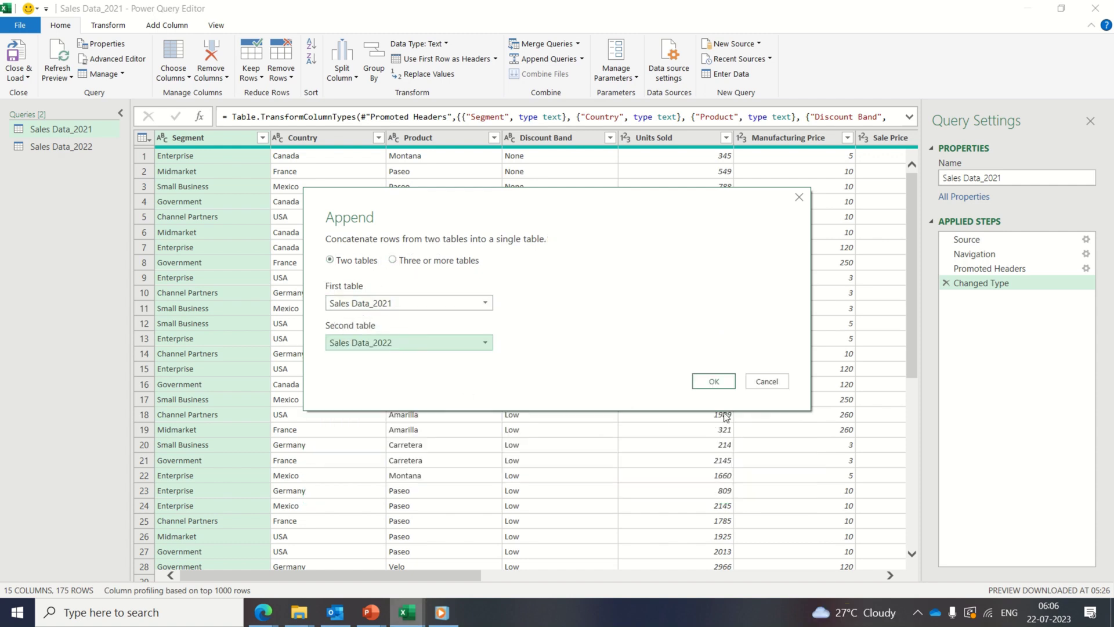
{"action": "left_click", "coordinate": [713, 382]}
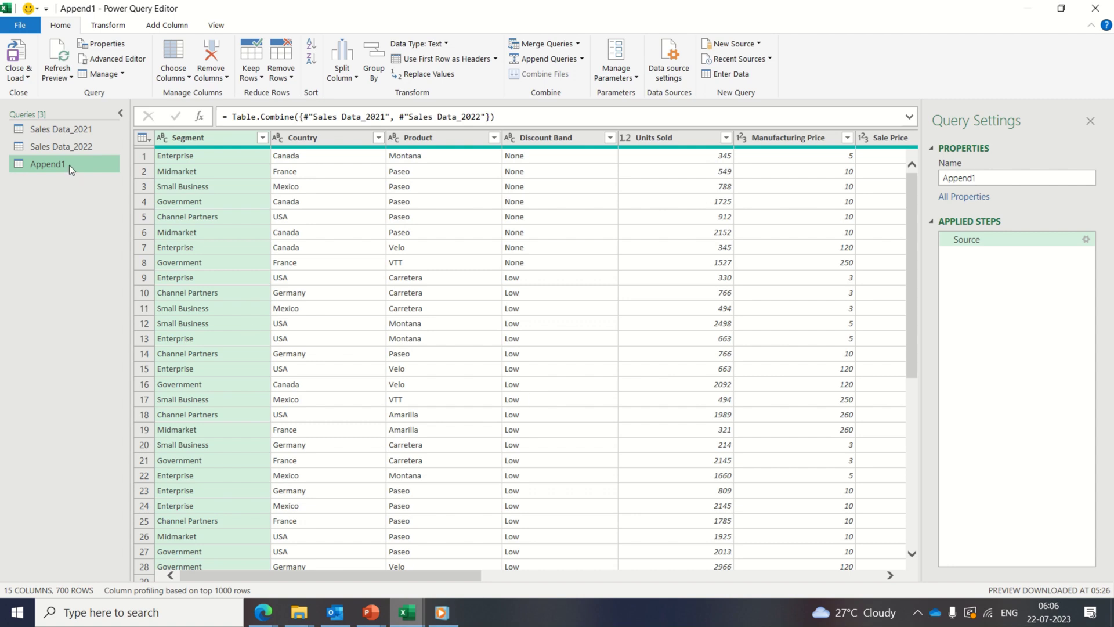
- Rename the Append1 query to Total Sales in Query Settings
{"action": "double_click", "coordinate": [986, 179]}
{"action": "type", "text": "Total"}
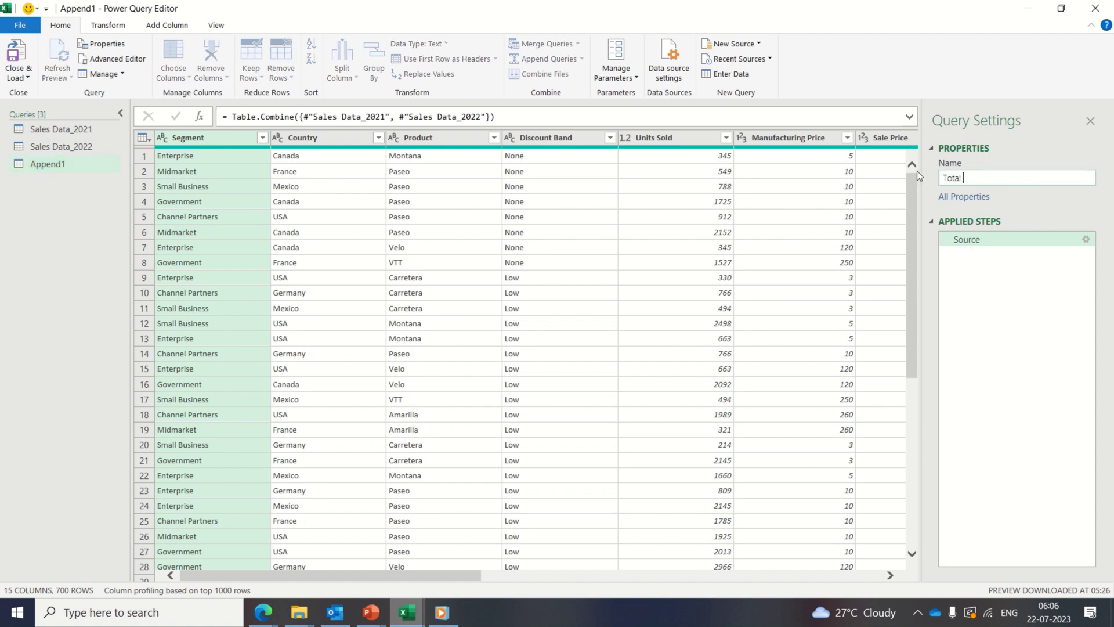
{"action": "type", "text": " Sales"}
{"action": "key", "text": "Return"}
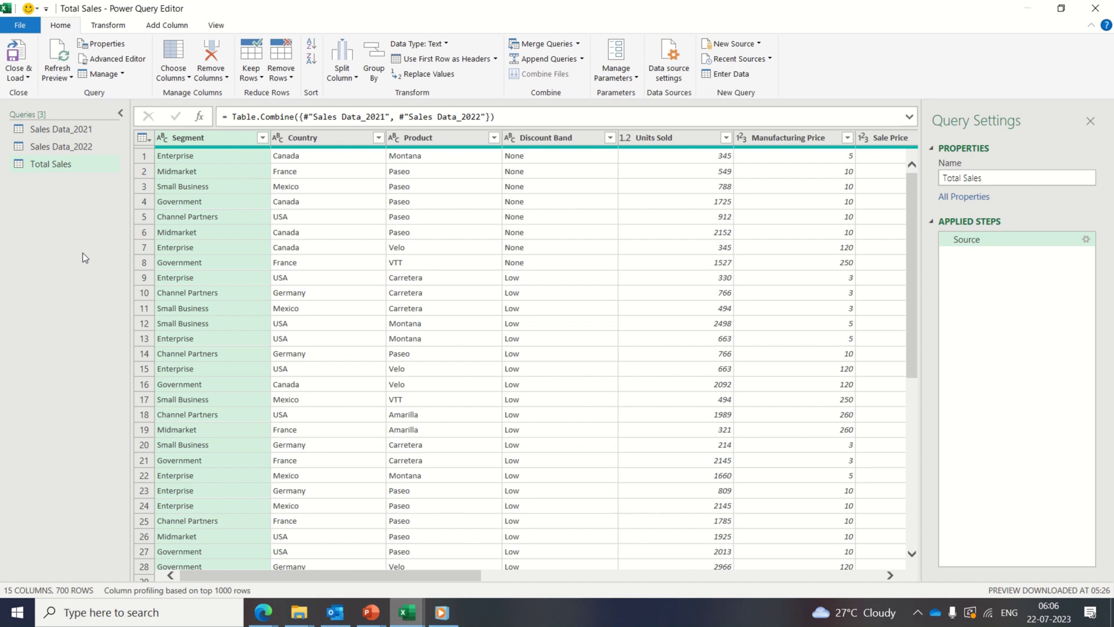
- Start a custom column on Total Sales named Profit Margin
{"action": "left_click", "coordinate": [154, 29]}
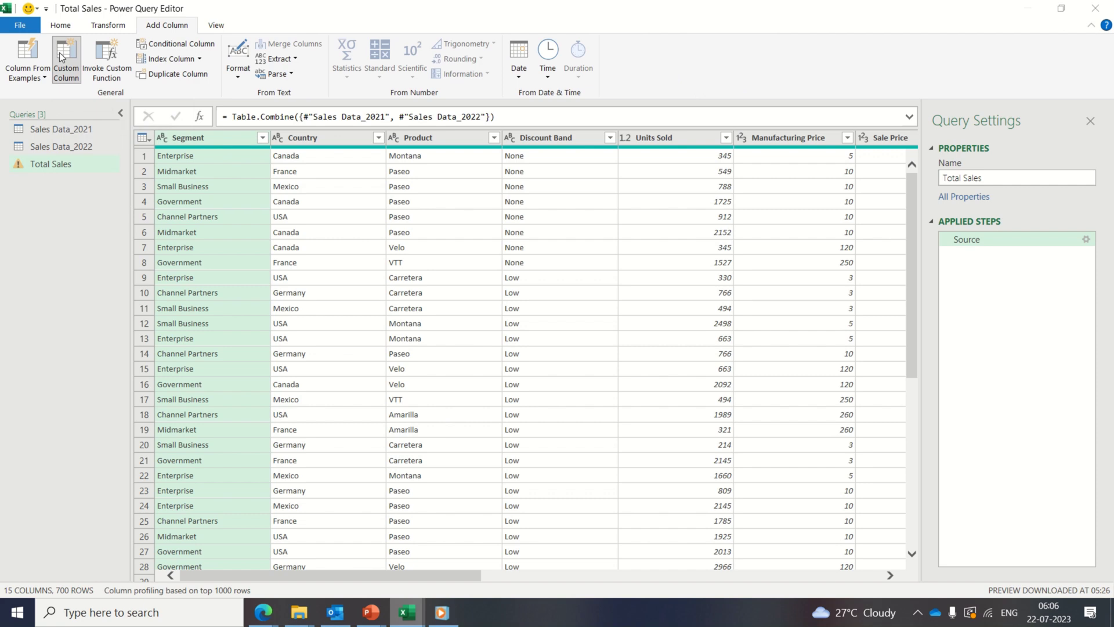
{"action": "left_click", "coordinate": [60, 52]}
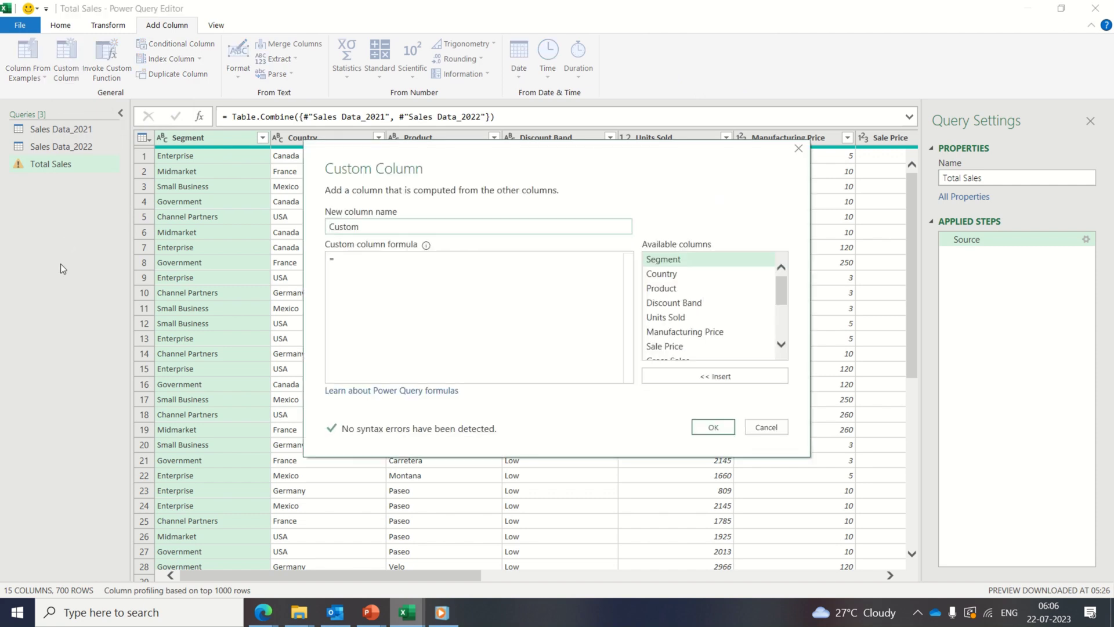
{"action": "double_click", "coordinate": [366, 232]}
{"action": "type", "text": "Profi"}
{"action": "type", "text": "t Margin"}
{"action": "left_click", "coordinate": [380, 262]}
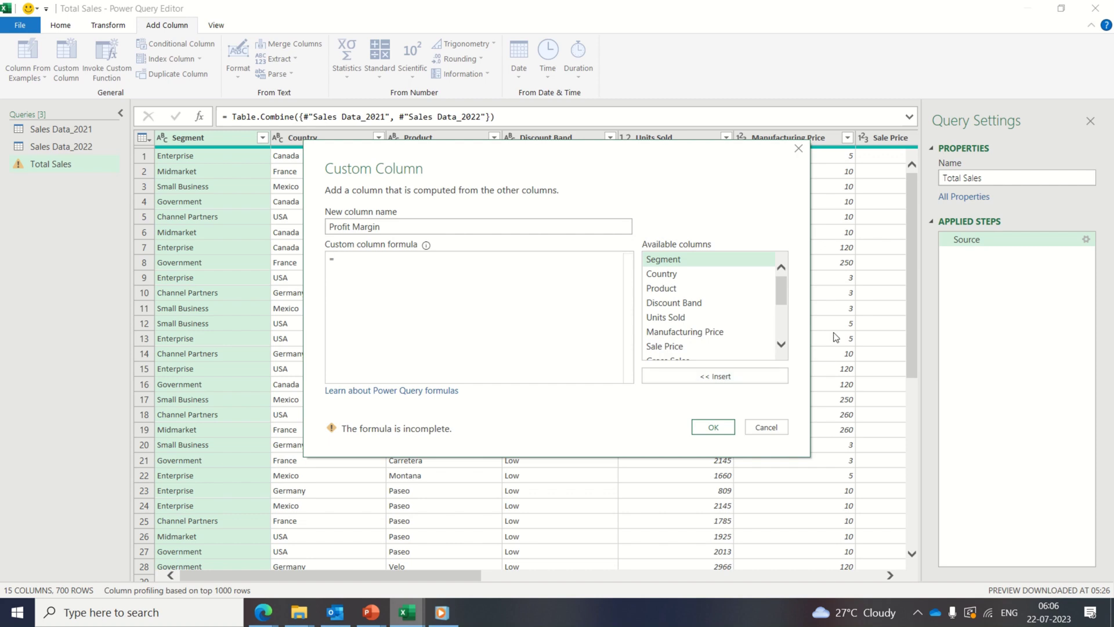
- Build the formula [Profit] / [Sales] and create the Profit Margin column
{"action": "left_click_drag", "start_coordinate": [782, 285], "coordinate": [782, 346]}
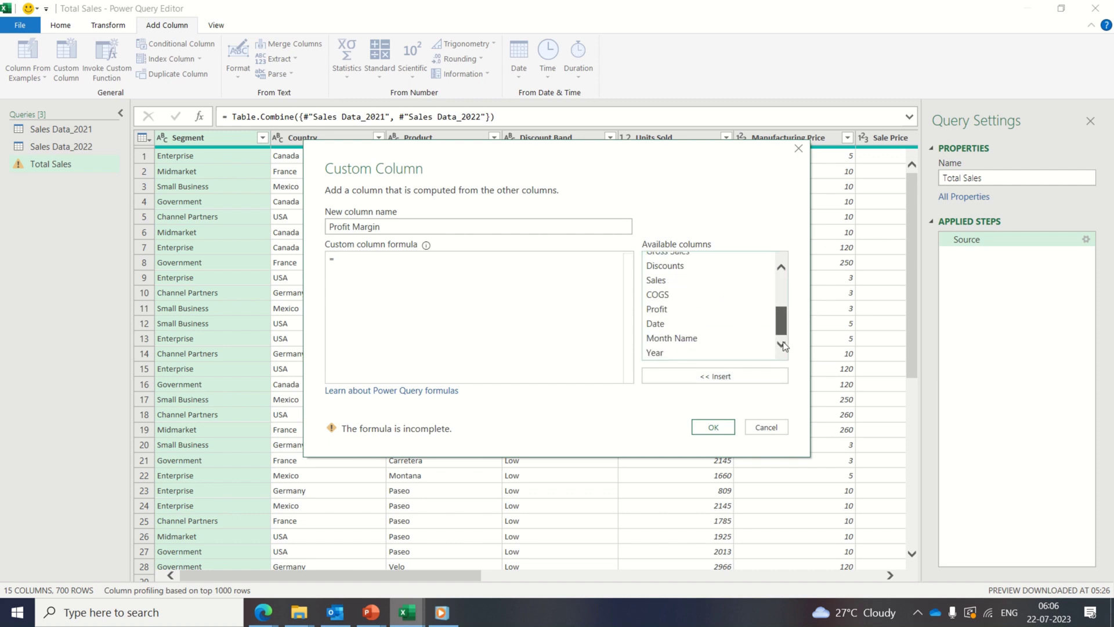
{"action": "left_click", "coordinate": [685, 308]}
{"action": "left_click", "coordinate": [686, 377]}
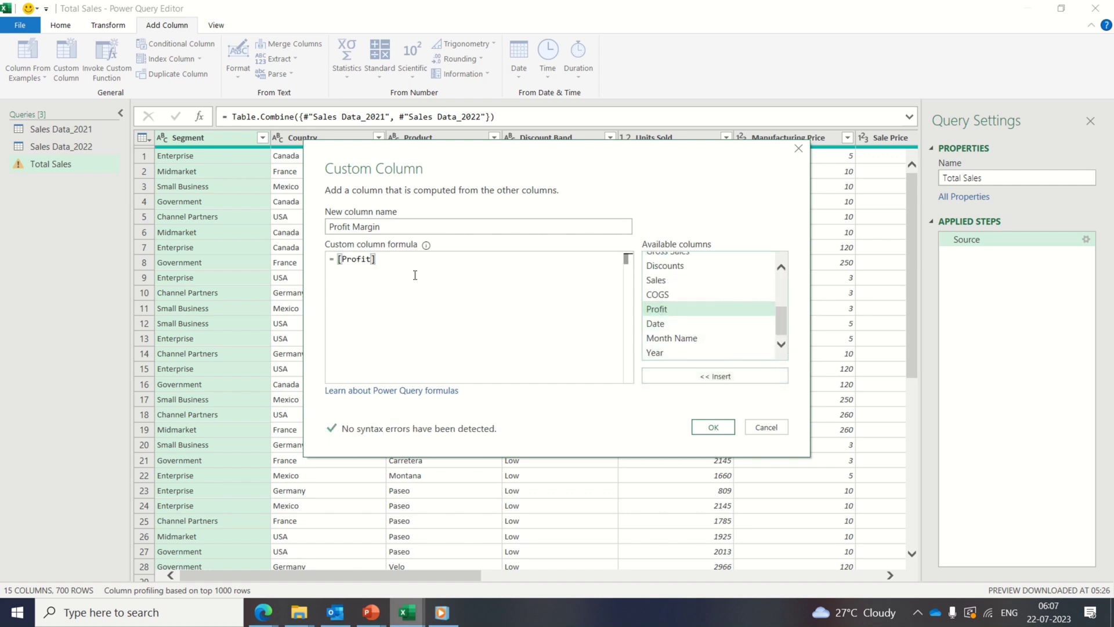
{"action": "type", "text": "/"}
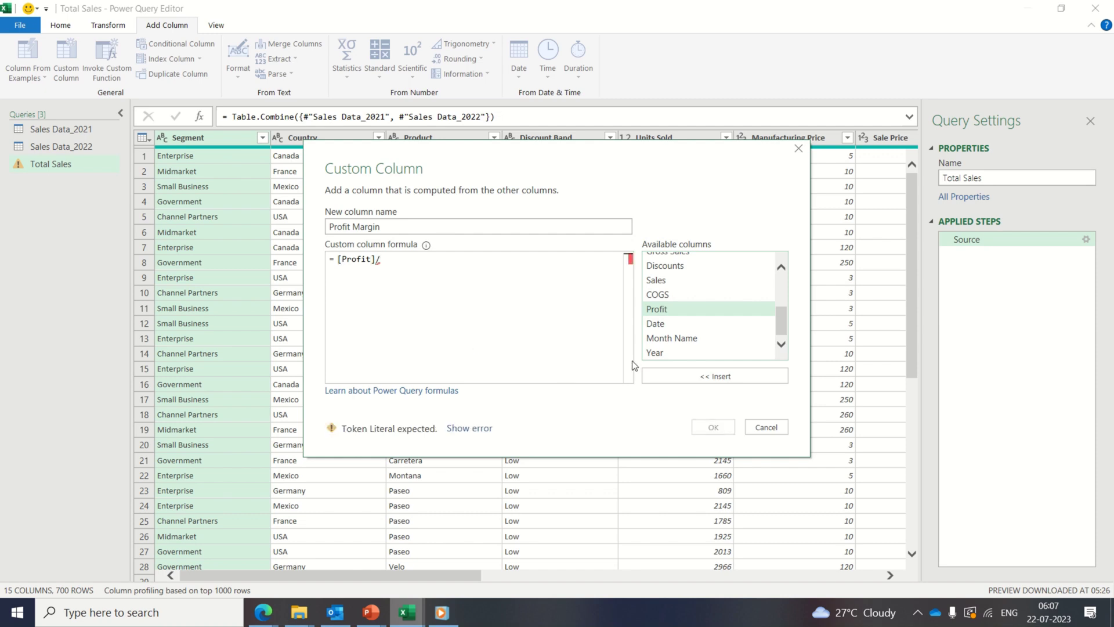
{"action": "left_click", "coordinate": [671, 282]}
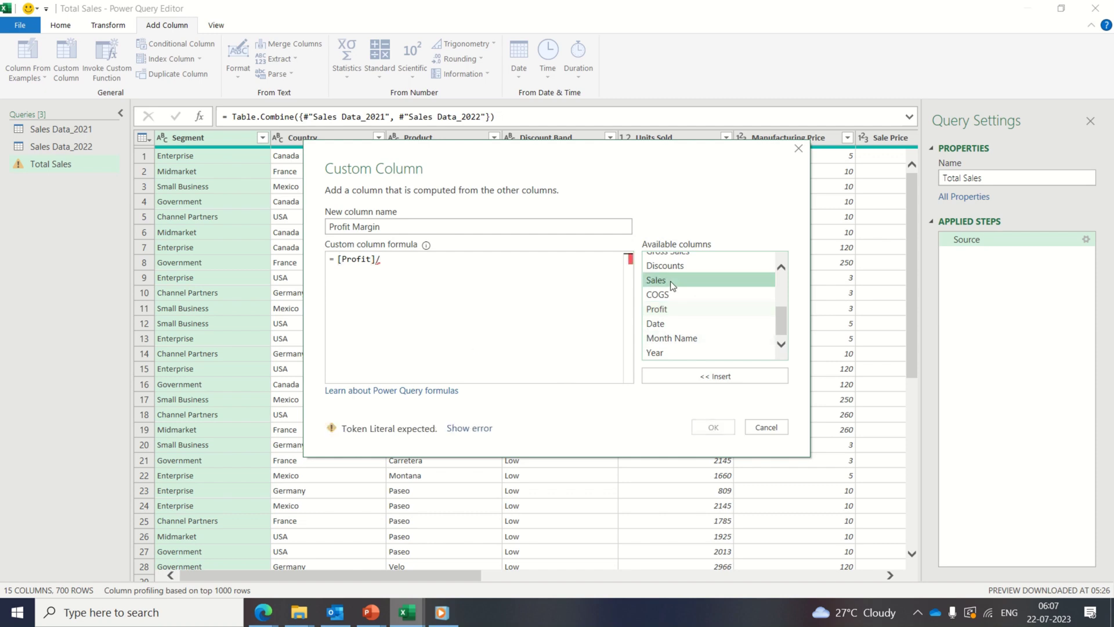
{"action": "left_click", "coordinate": [691, 374]}
{"action": "left_click", "coordinate": [724, 429]}
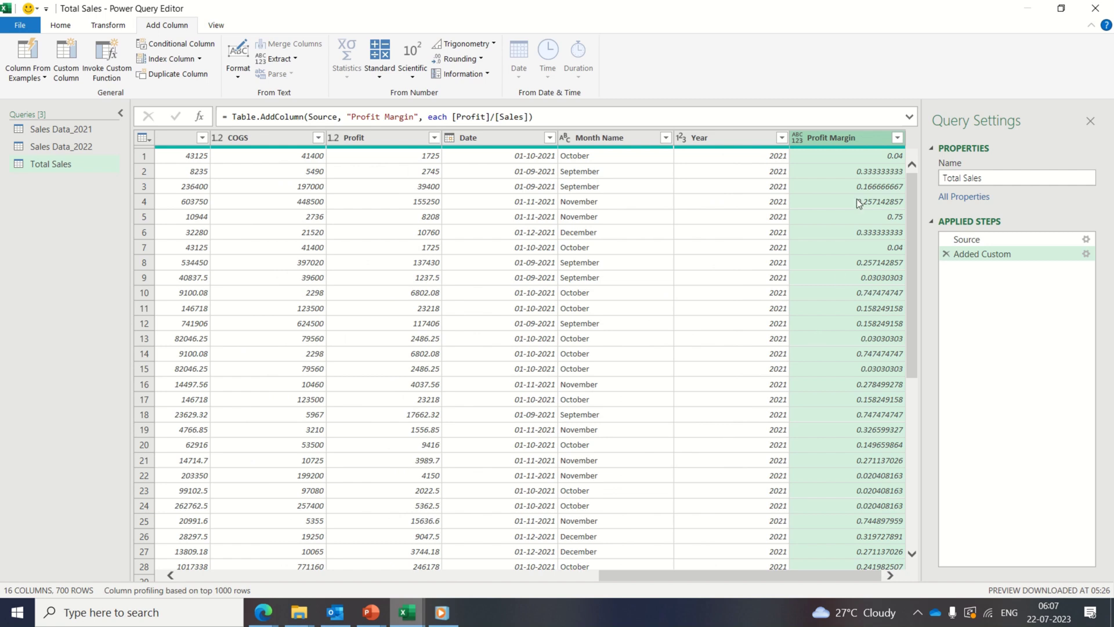
- Change Profit Margin to Percentage type and review the Added Custom step's formula
{"action": "right_click", "coordinate": [861, 143]}
{"action": "mouse_move", "coordinate": [911, 265]}
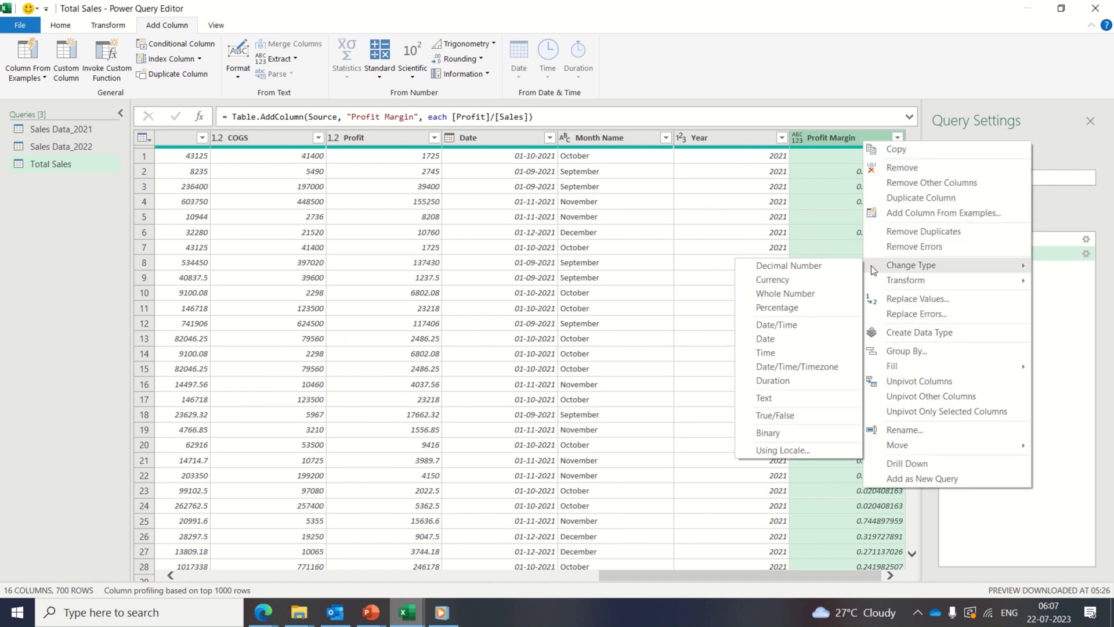
{"action": "left_click", "coordinate": [806, 309]}
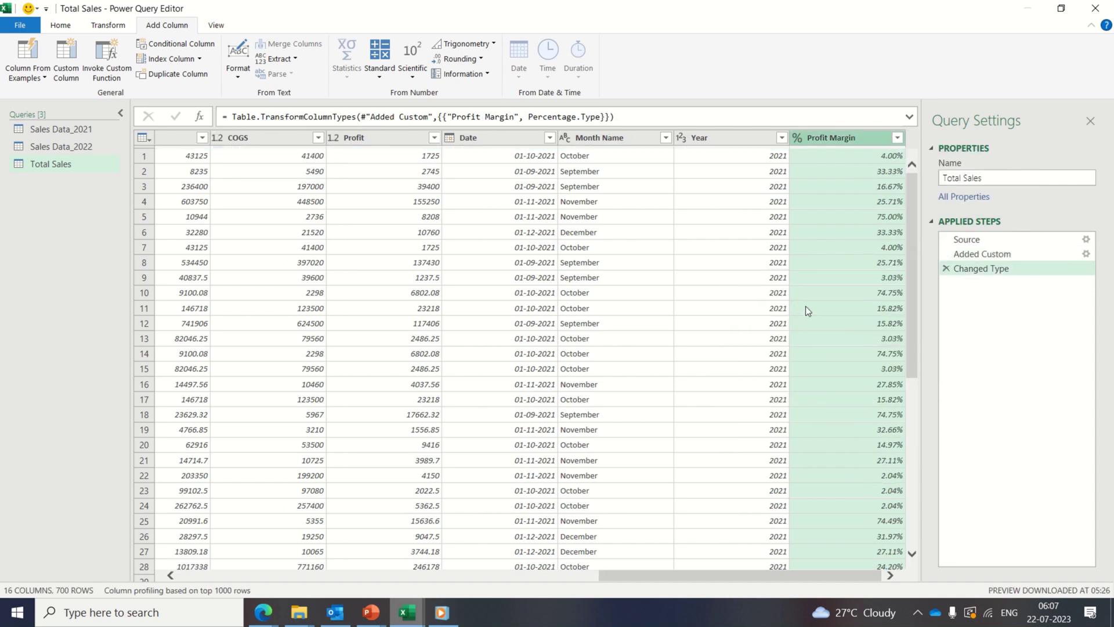
{"action": "left_click", "coordinate": [1014, 253]}
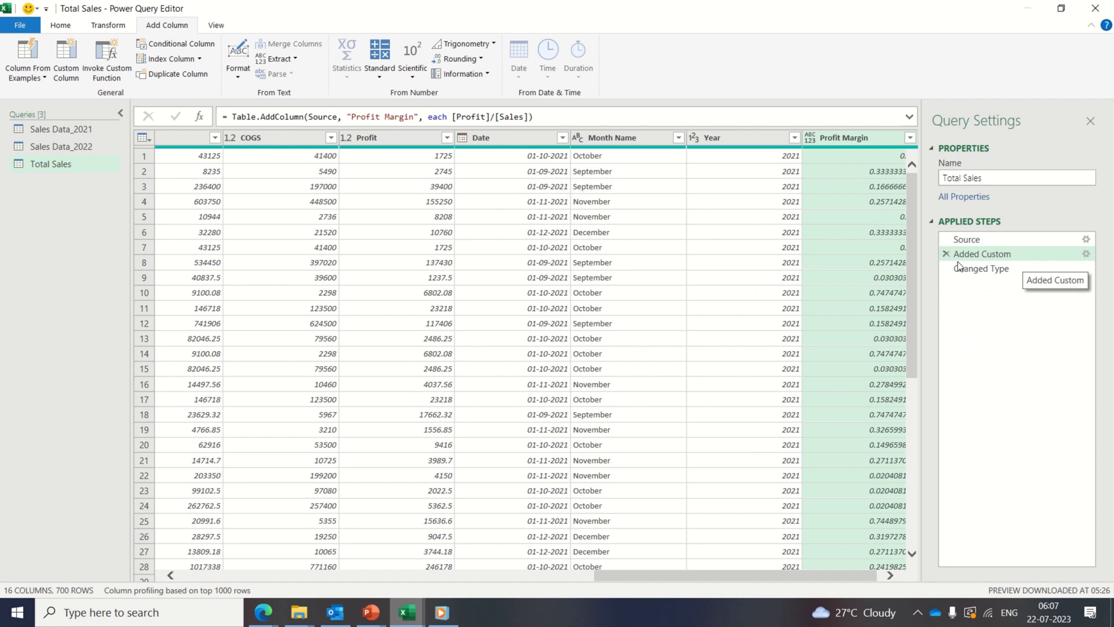
{"action": "left_click", "coordinate": [644, 117]}
{"action": "left_click_drag", "start_coordinate": [551, 116], "coordinate": [156, 98]}
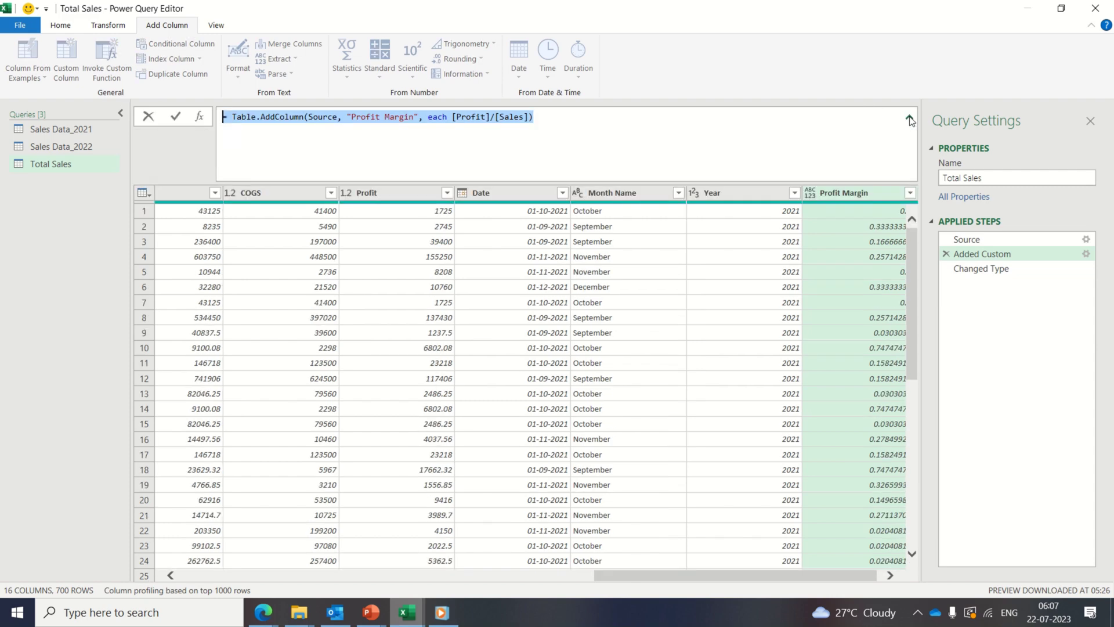
{"action": "left_click", "coordinate": [972, 269]}
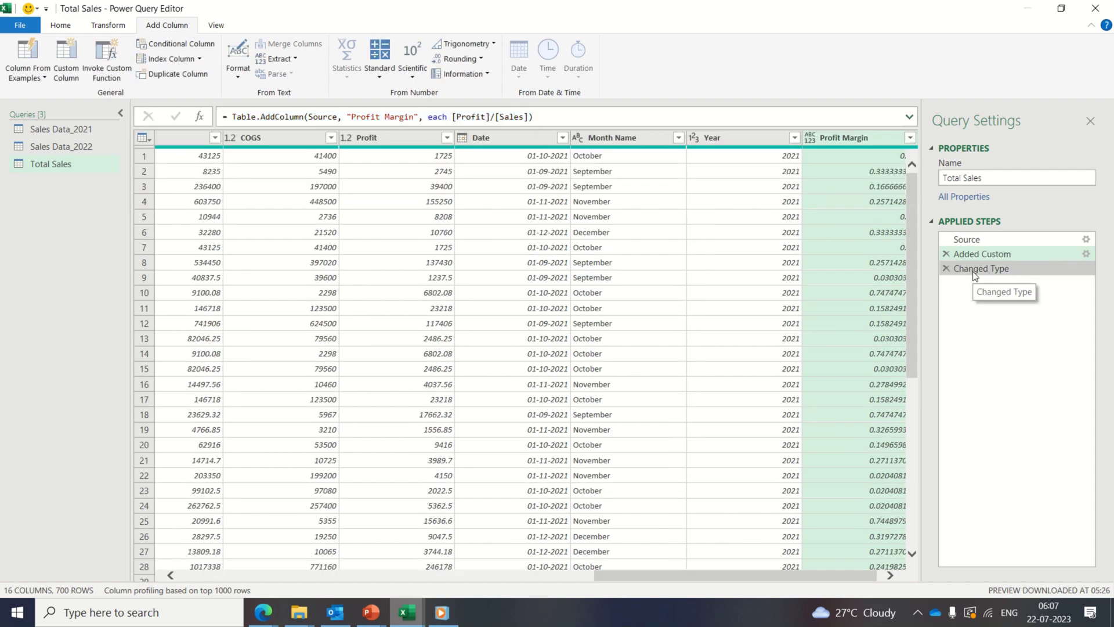
{"action": "left_click", "coordinate": [910, 116]}
{"action": "left_click", "coordinate": [910, 117]}
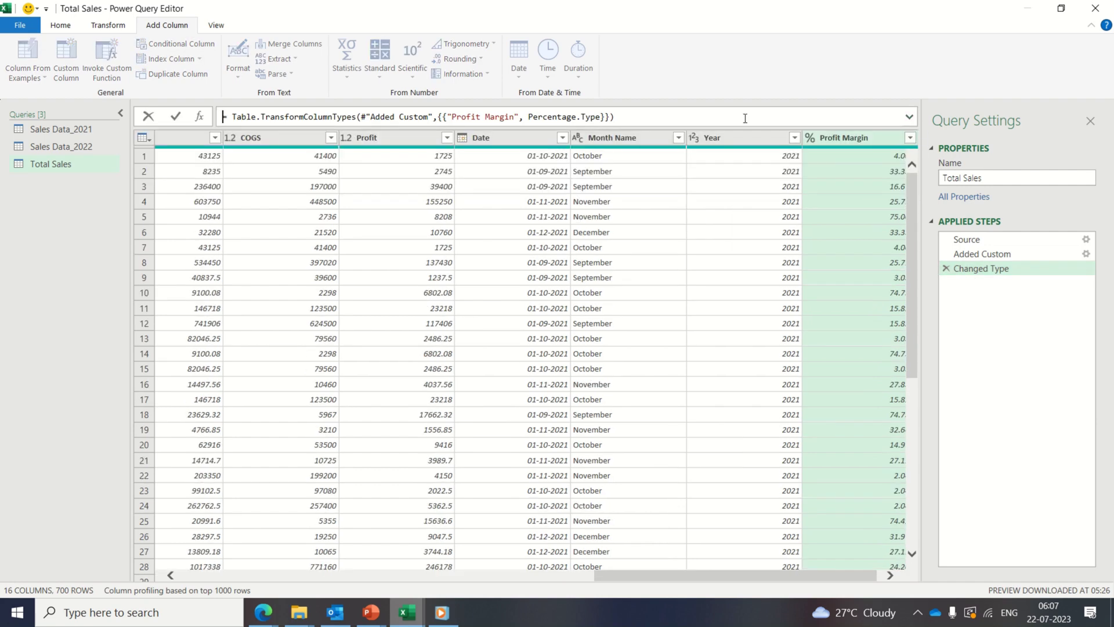
{"action": "key", "text": "ctrl+a"}
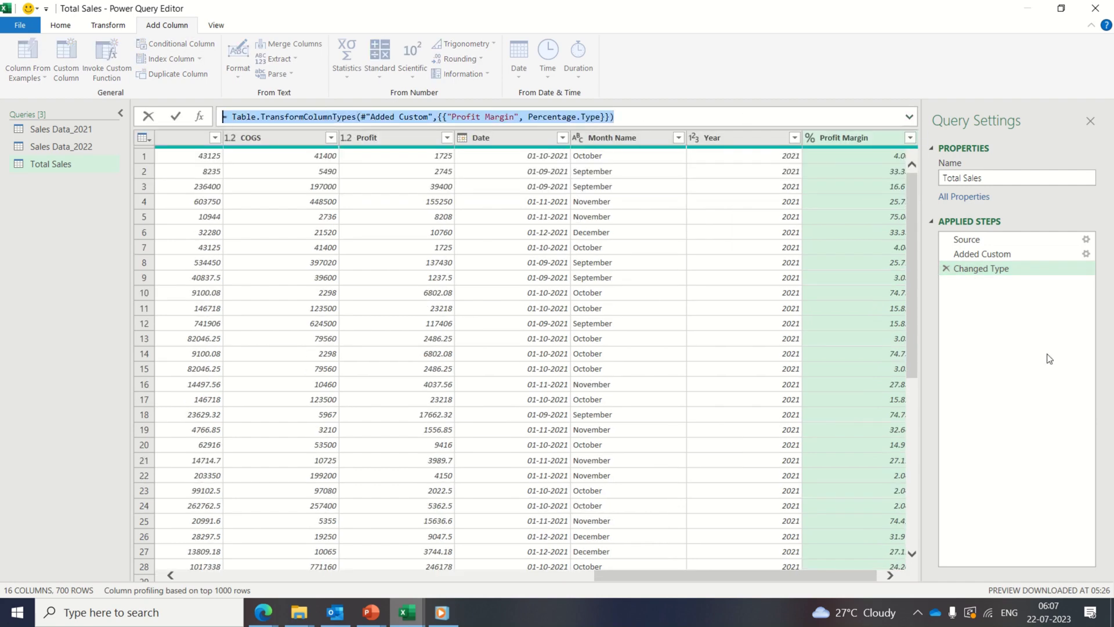
{"action": "left_click", "coordinate": [1035, 342]}
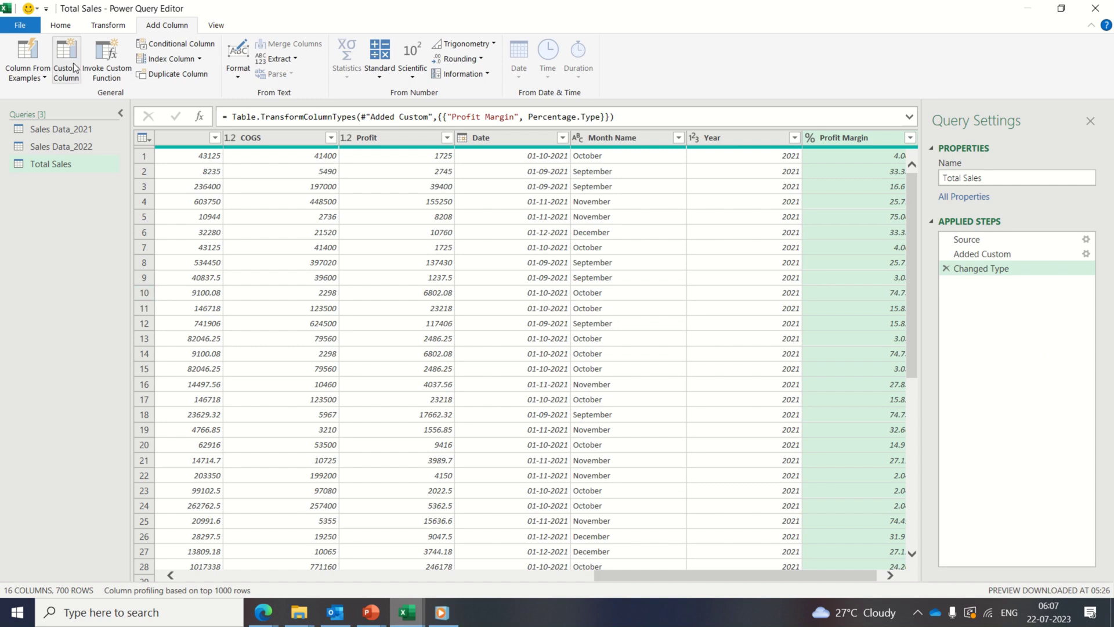
- Close the Power Query Editor with Close & Load To to pick a destination
{"action": "left_click", "coordinate": [59, 26]}
{"action": "left_click", "coordinate": [19, 76]}
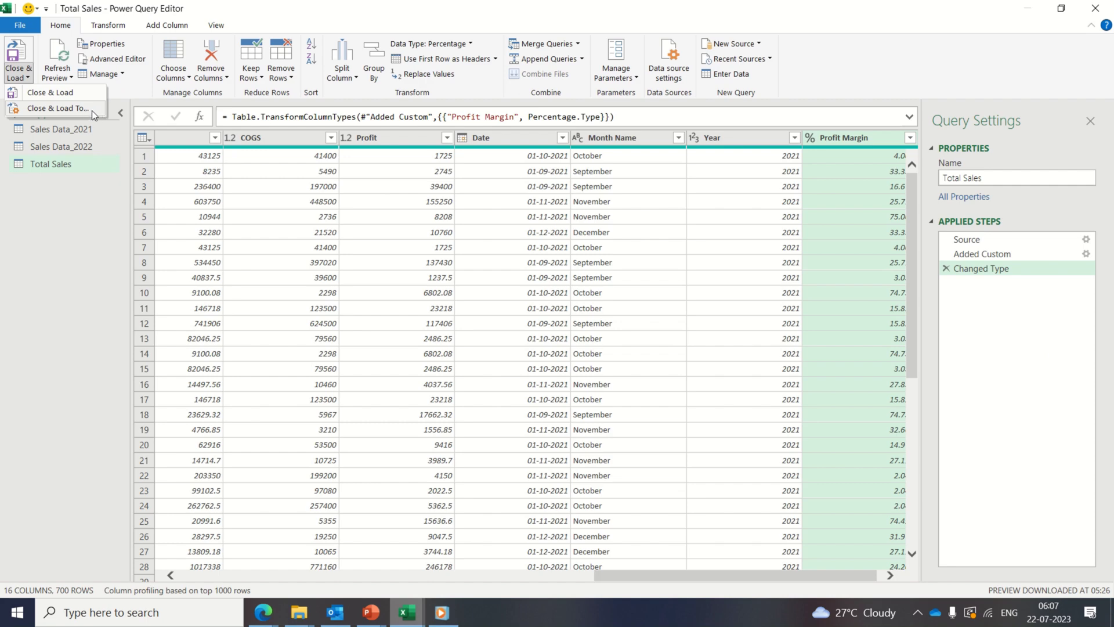
{"action": "left_click", "coordinate": [92, 110]}
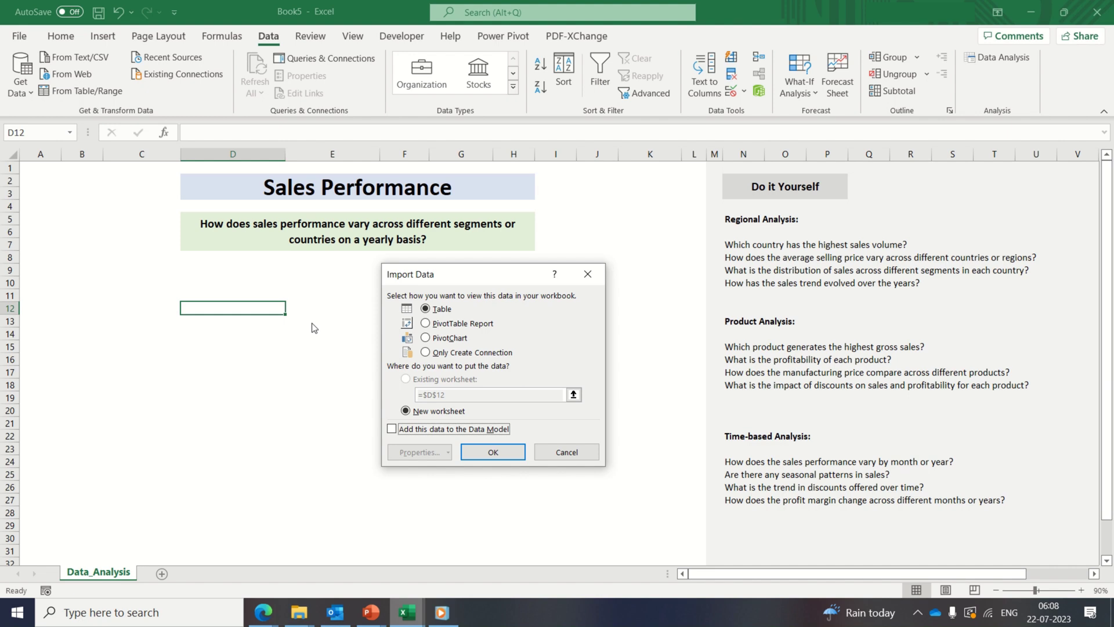
- Load Total Sales as a PivotTable Report on the existing worksheet at D12
{"action": "left_click", "coordinate": [461, 324]}
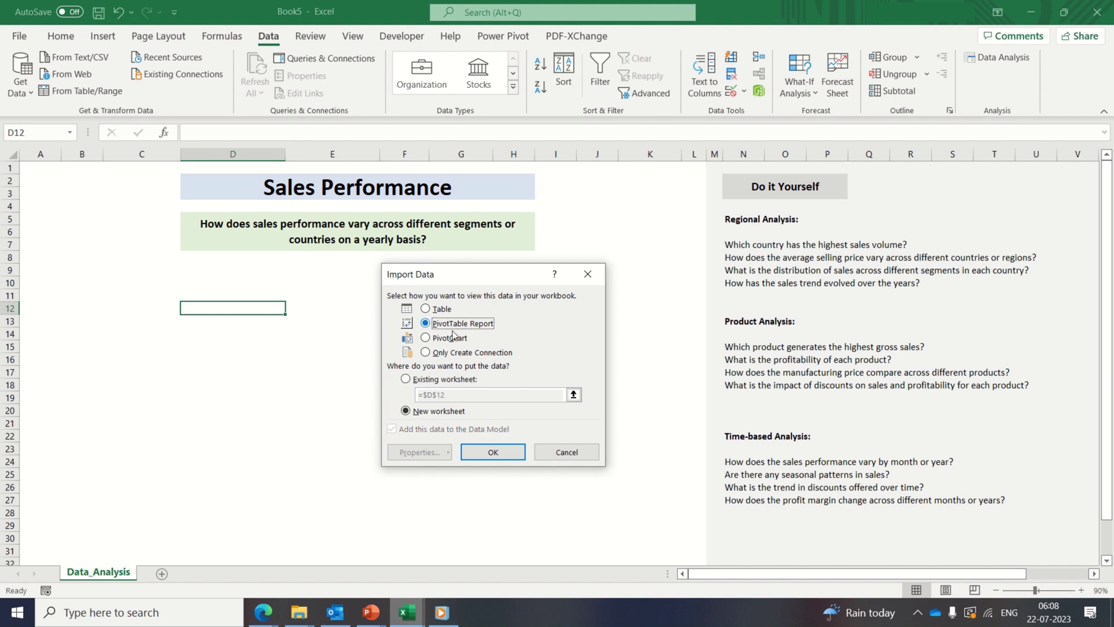
{"action": "left_click", "coordinate": [417, 383]}
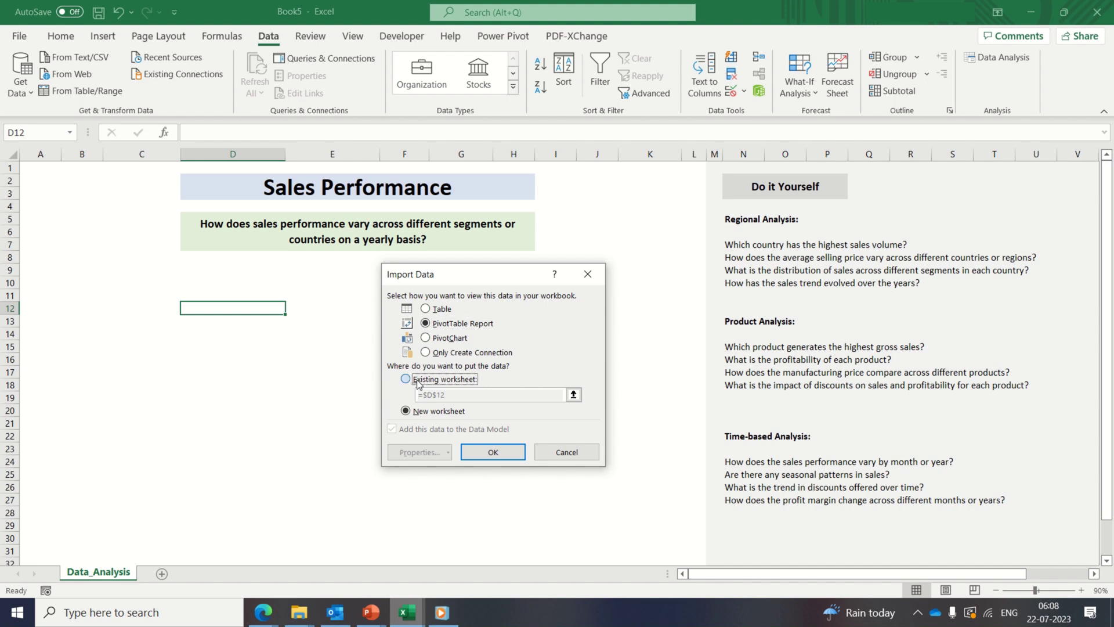
{"action": "left_click", "coordinate": [474, 457]}
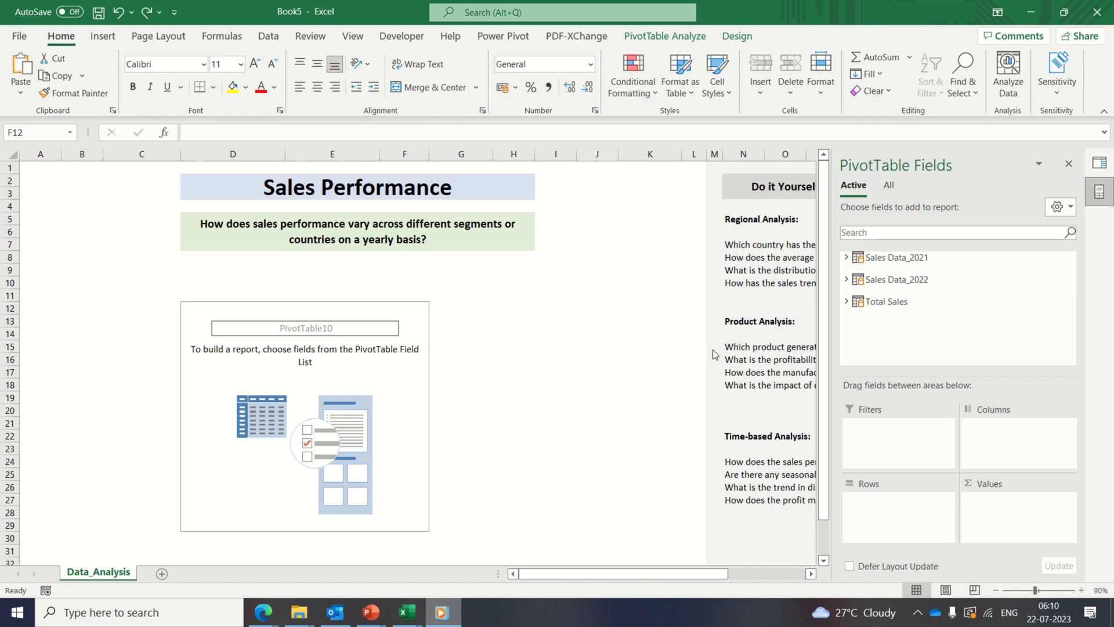
- Place Segment and Country in Rows, Year in Columns and Sum of Sales in Values
{"action": "left_click", "coordinate": [849, 305]}
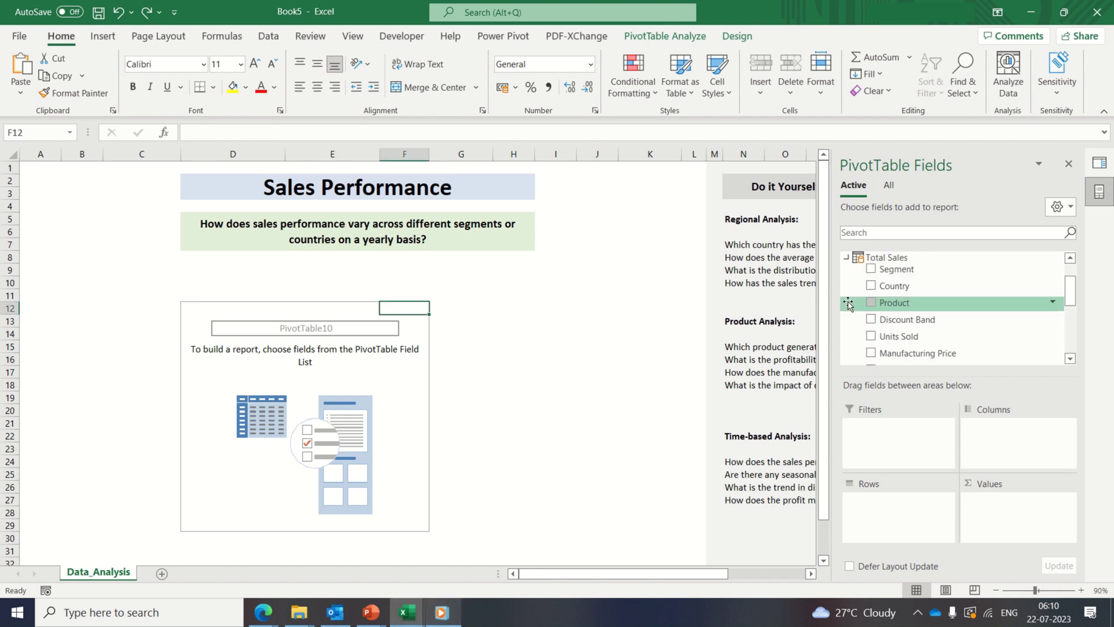
{"action": "scroll", "coordinate": [1073, 278], "scroll_direction": "down", "scroll_amount": 1}
{"action": "scroll", "coordinate": [1019, 311], "scroll_direction": "up", "scroll_amount": 1}
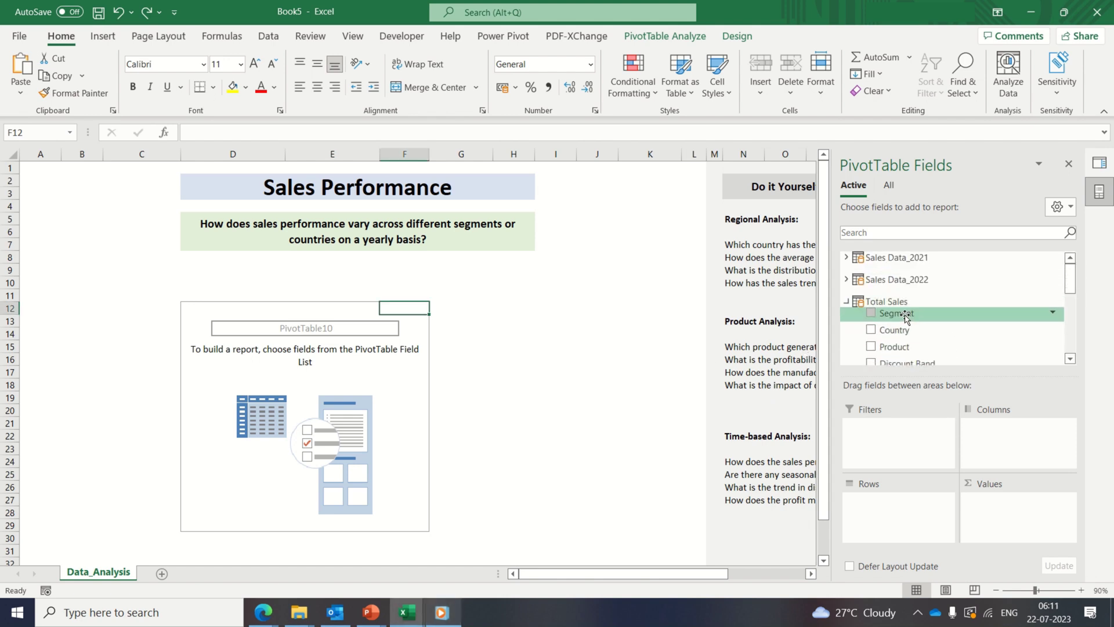
{"action": "left_click_drag", "start_coordinate": [905, 316], "coordinate": [887, 529]}
{"action": "left_click_drag", "start_coordinate": [894, 286], "coordinate": [873, 527]}
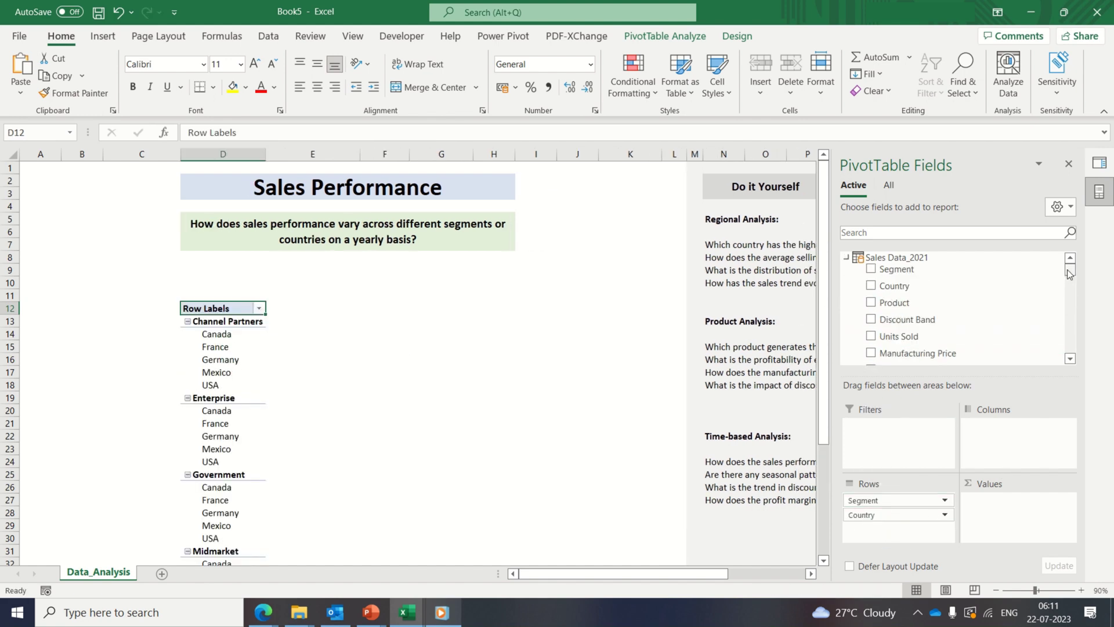
{"action": "left_click_drag", "start_coordinate": [1070, 270], "coordinate": [1070, 358]}
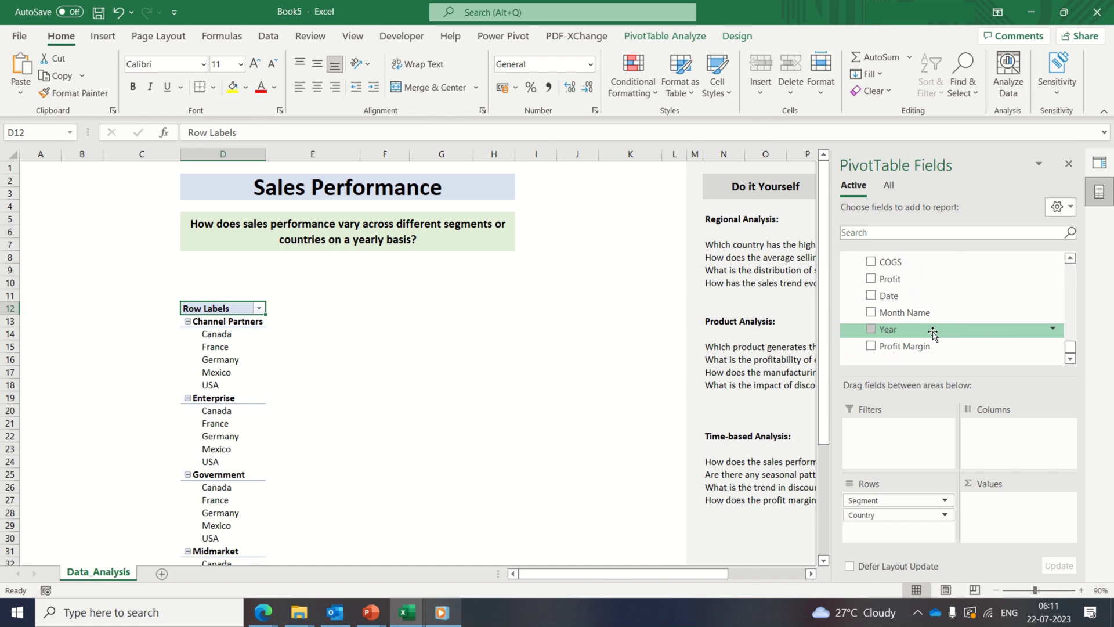
{"action": "left_click_drag", "start_coordinate": [936, 336], "coordinate": [1032, 450]}
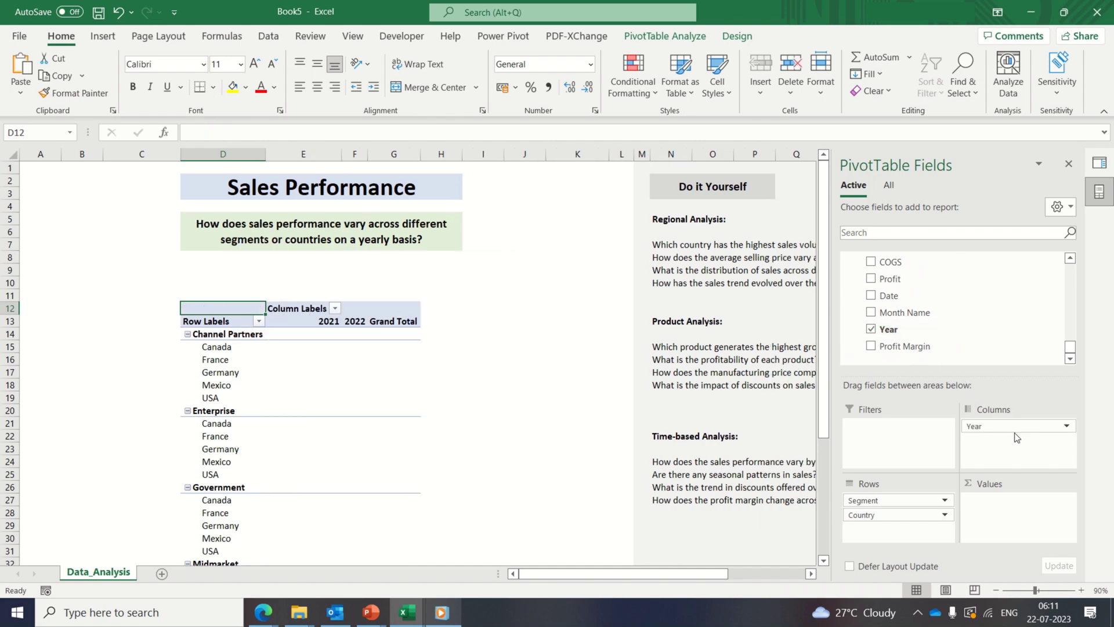
{"action": "left_click", "coordinate": [1070, 257]}
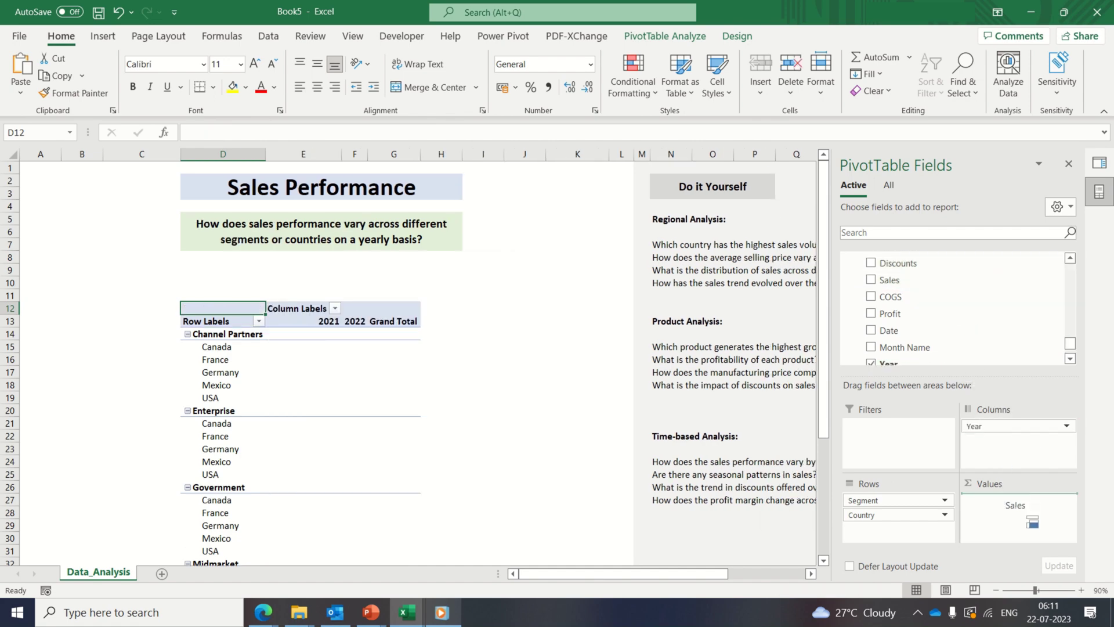
{"action": "left_click_drag", "start_coordinate": [992, 281], "coordinate": [1017, 511]}
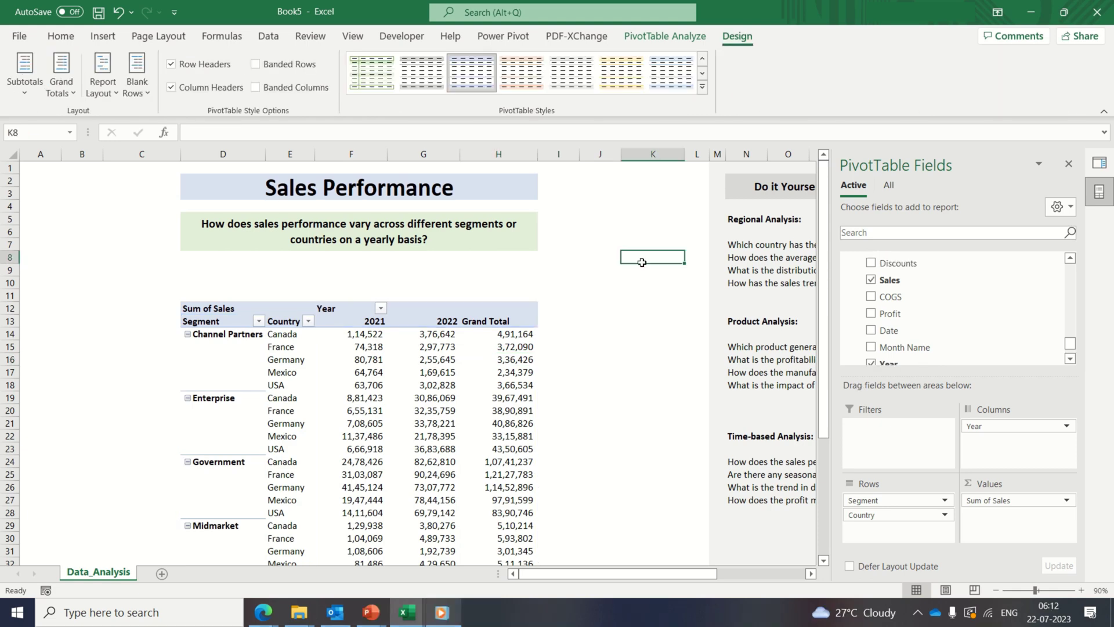
{"action": "left_click", "coordinate": [642, 262]}
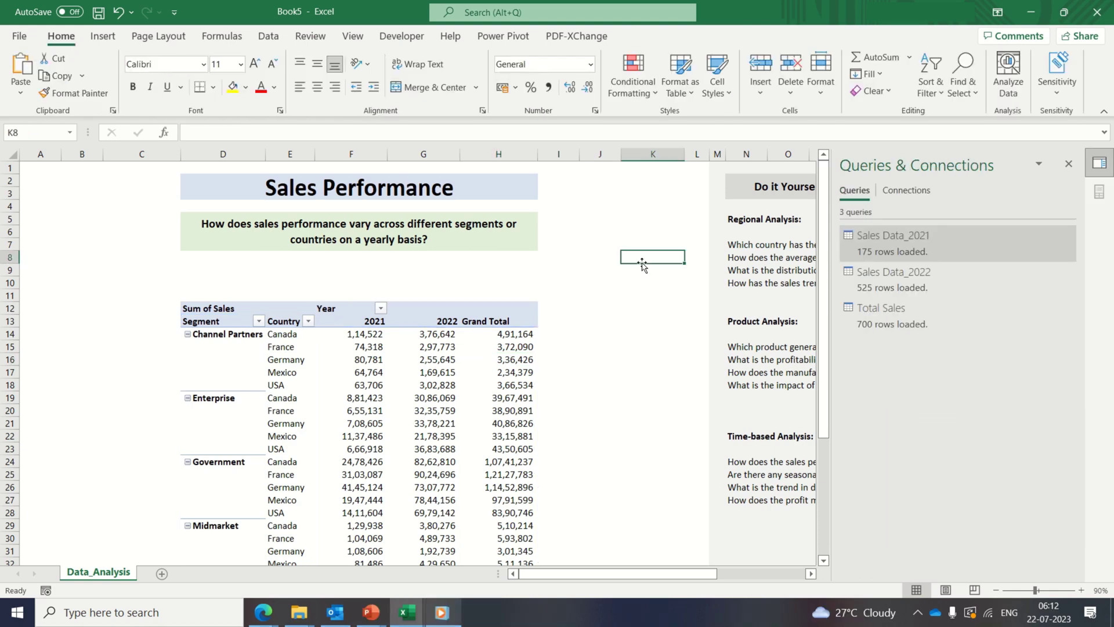